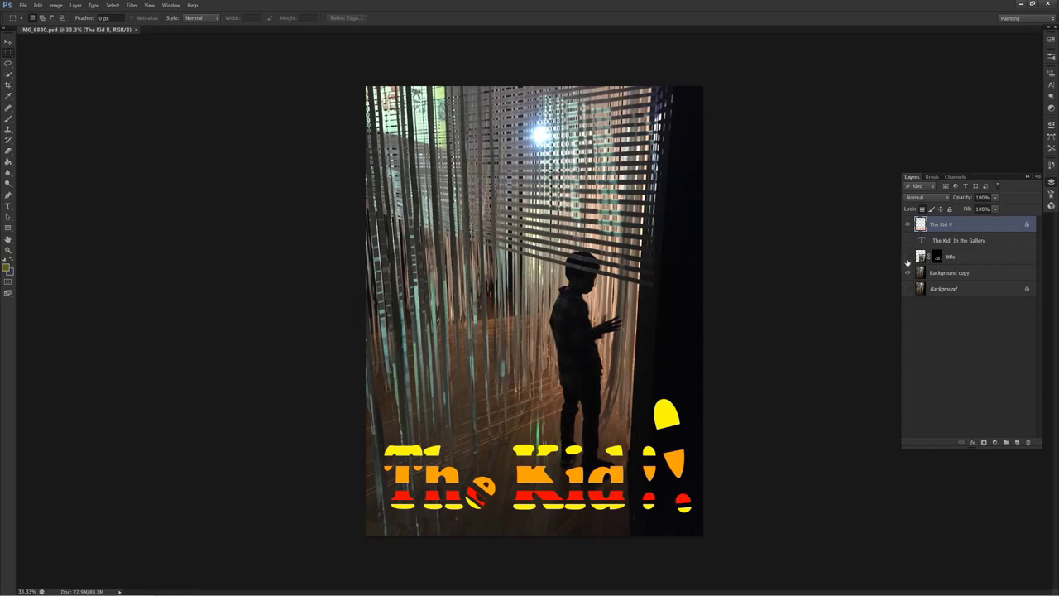
# Show the title layer and reposition the striped "The Kid !!" lettering along the lower part of the photo.
pyautogui.click(907, 258)
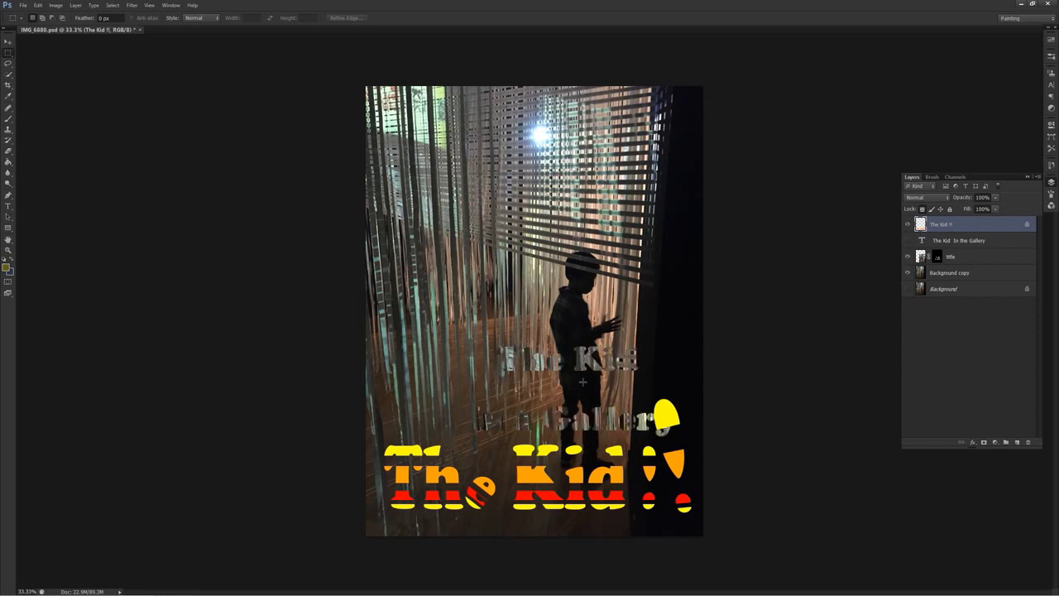
pyautogui.click(8, 41)
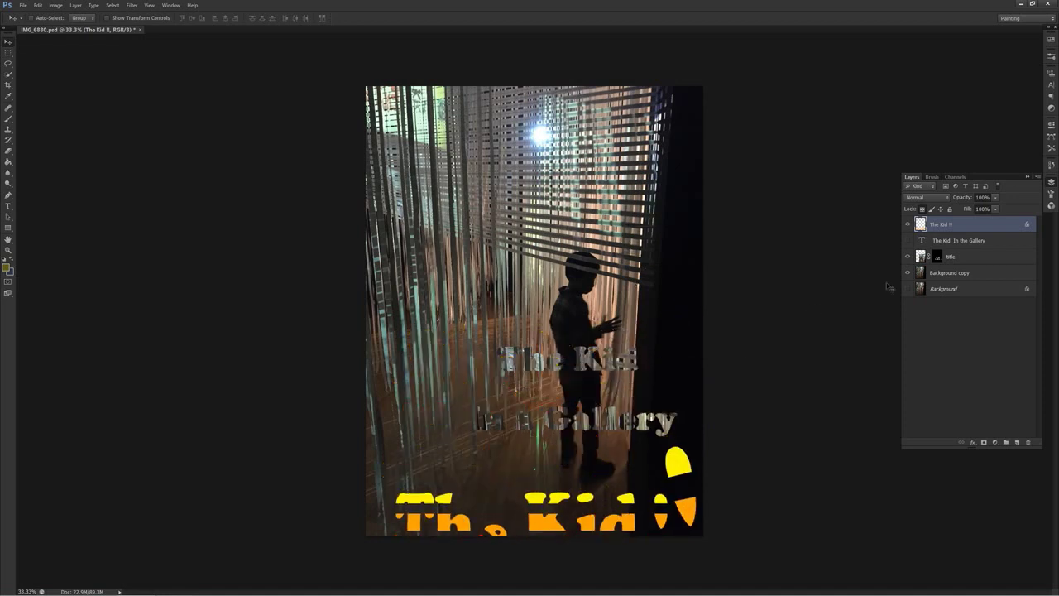
pyautogui.moveTo(567, 387); pyautogui.dragTo(581, 496)
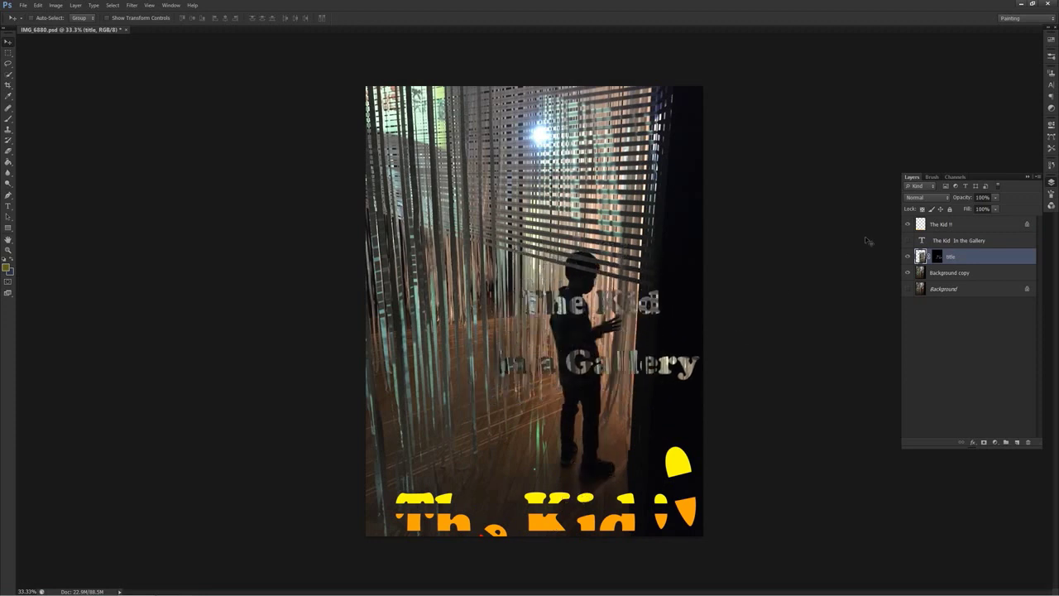
pyautogui.click(949, 225)
pyautogui.moveTo(536, 527); pyautogui.dragTo(534, 469)
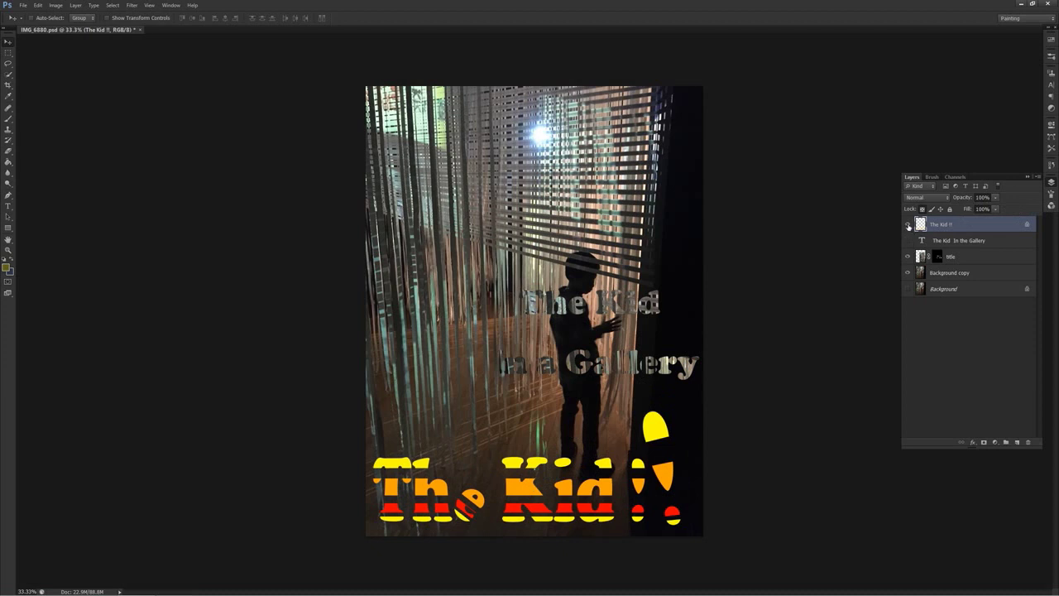
# Hide the striped "The Kid !!" layer and the title layer so only the photo shows.
pyautogui.click(908, 224)
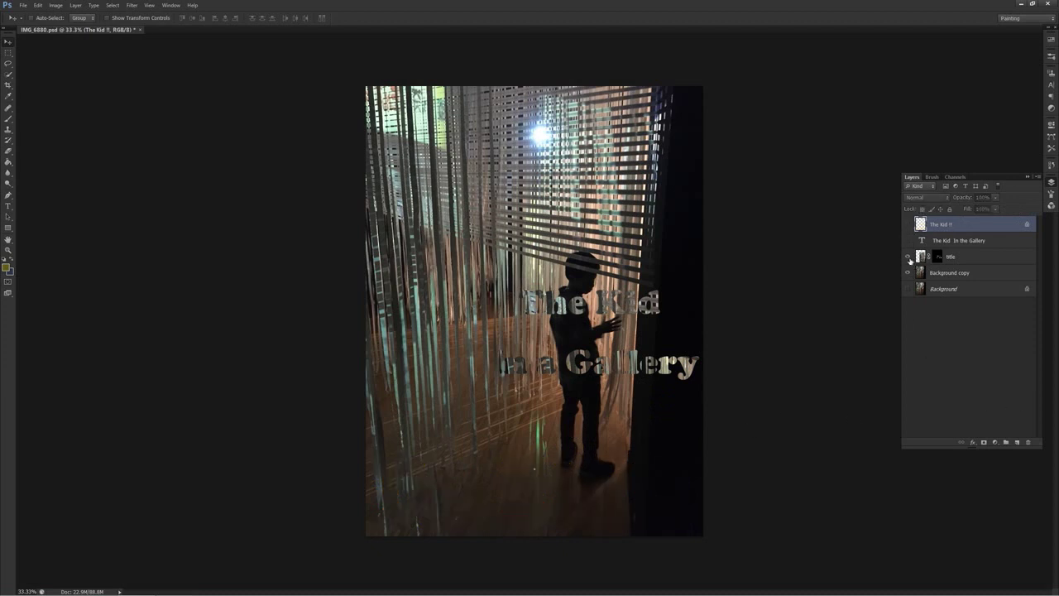
pyautogui.click(908, 256)
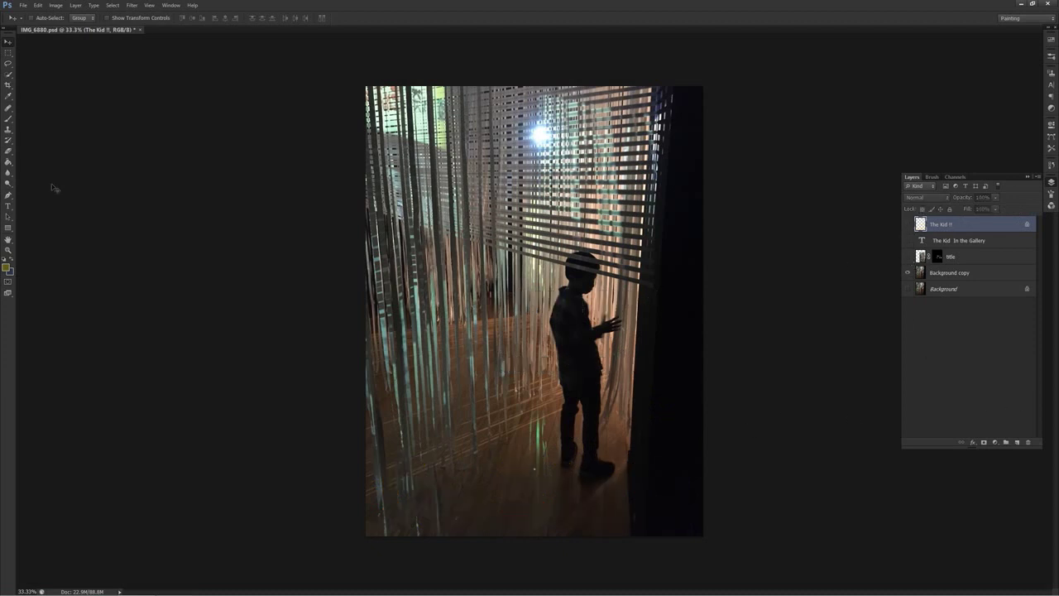
# Set the foreground colour for new text to bright yellow, #fcff00.
pyautogui.click(8, 206)
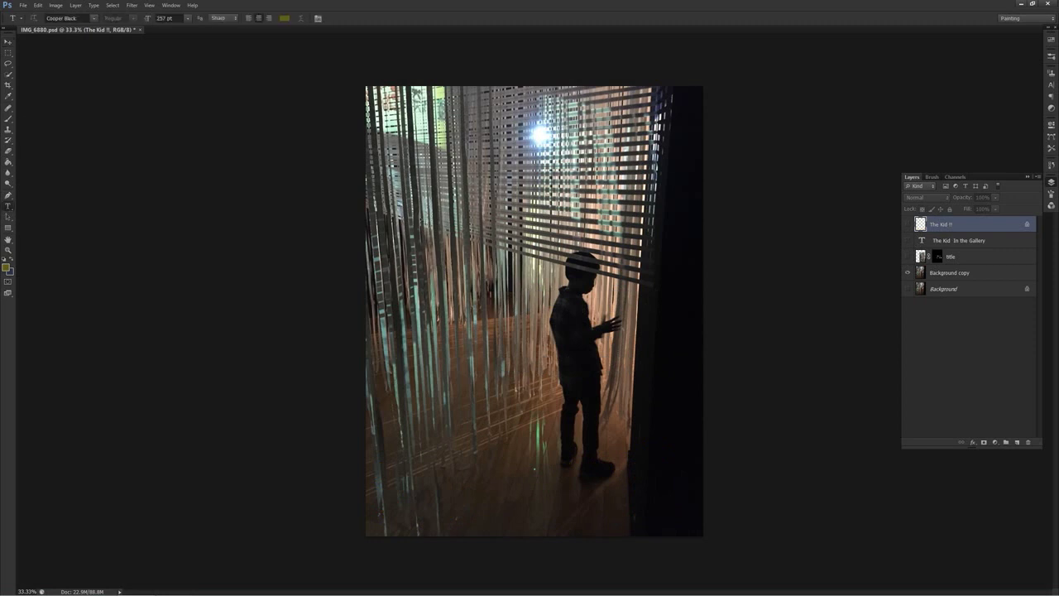
pyautogui.click(6, 269)
pyautogui.click(447, 226)
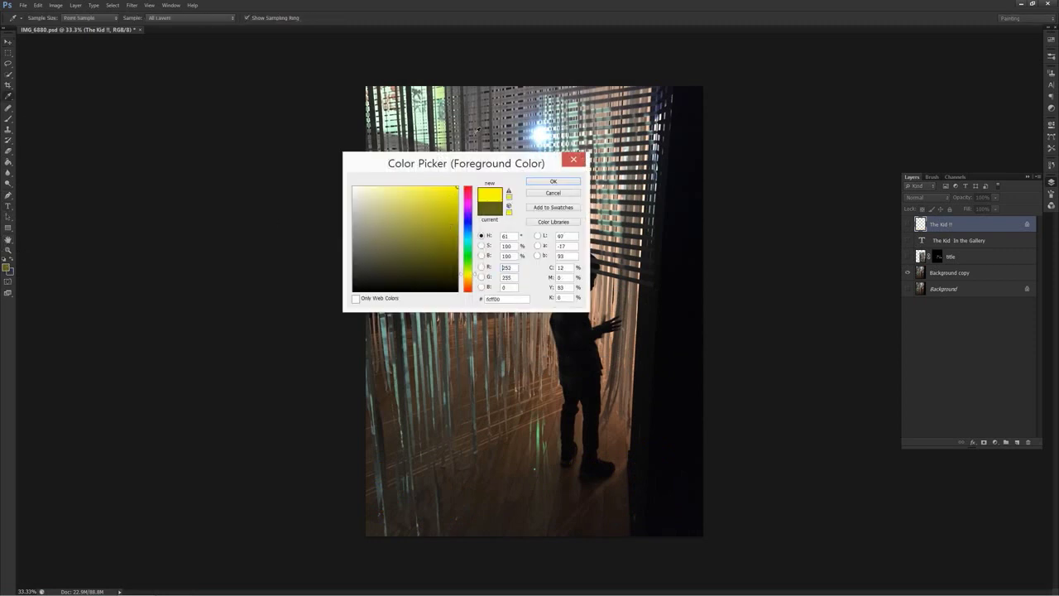
pyautogui.click(553, 181)
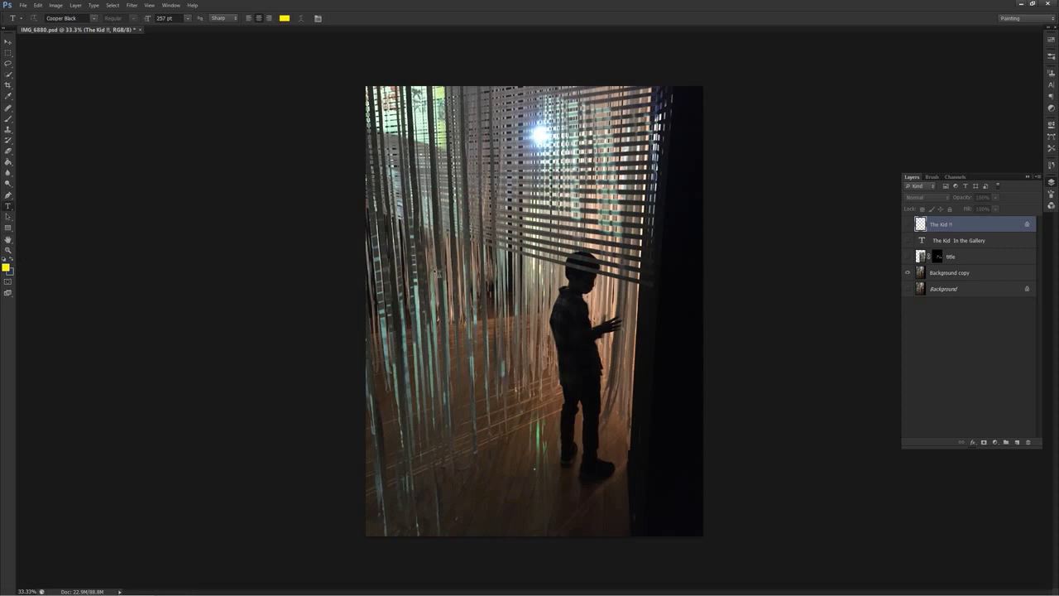
# Add the text "Kid !!" in Cooper Black at 257 pt beside the boy in the photo.
pyautogui.click(511, 281)
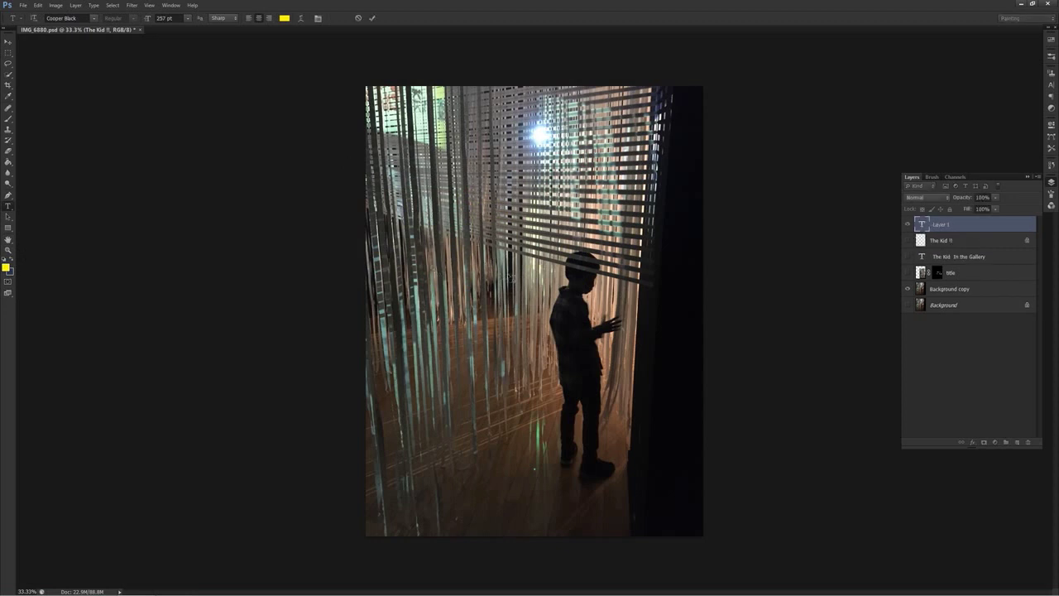
pyautogui.write('KI')
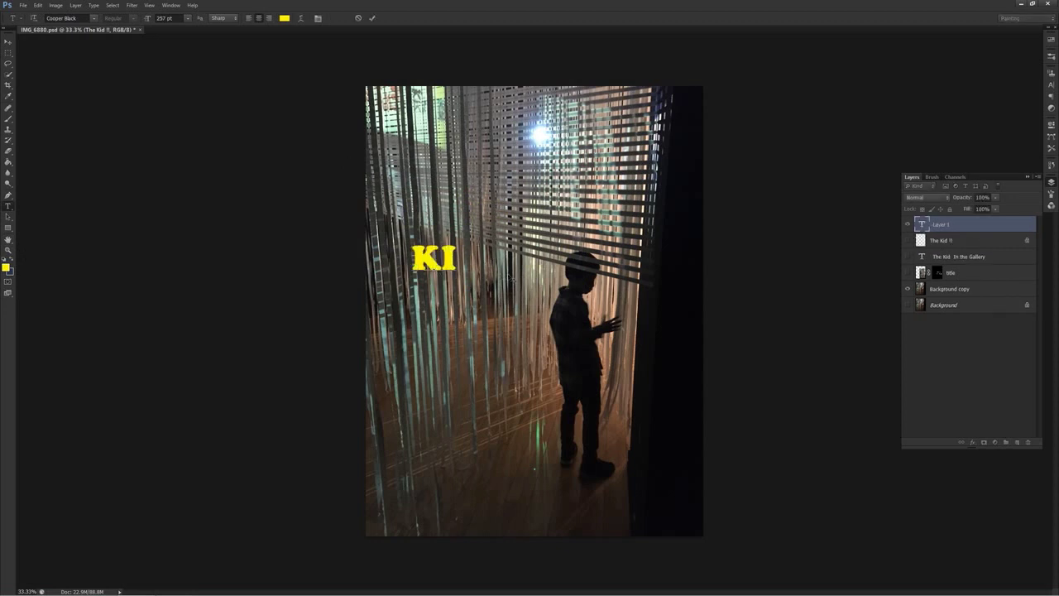
pyautogui.press('BackSpace')
pyautogui.write('id')
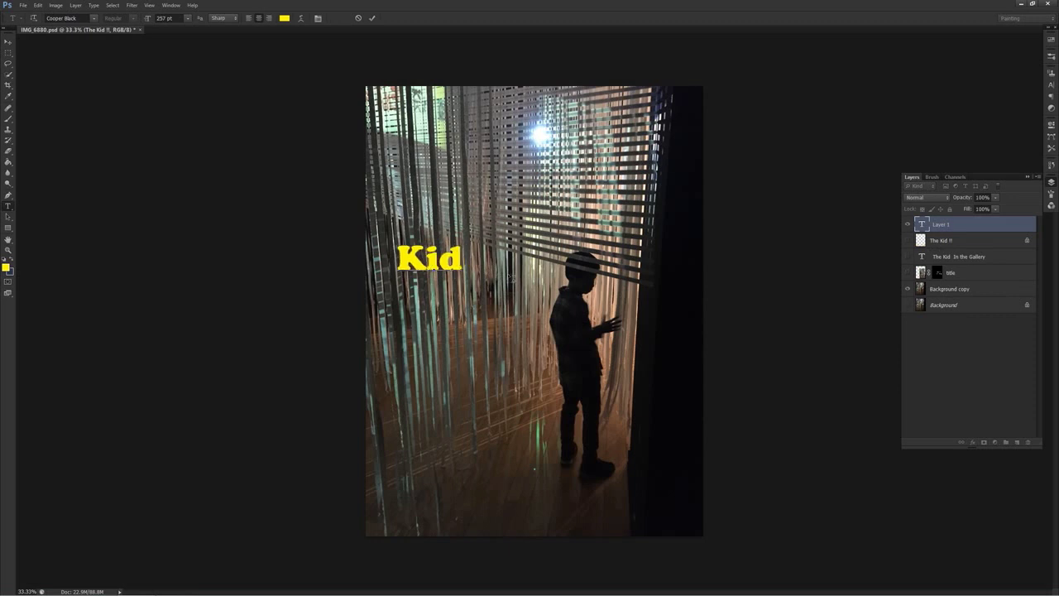
pyautogui.write(' !!')
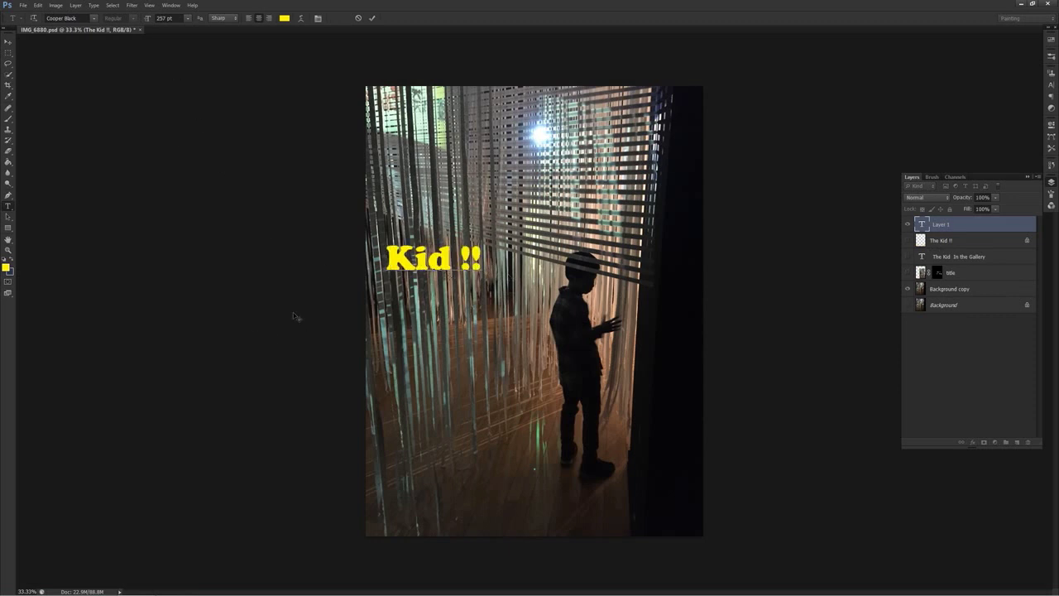
pyautogui.click(8, 42)
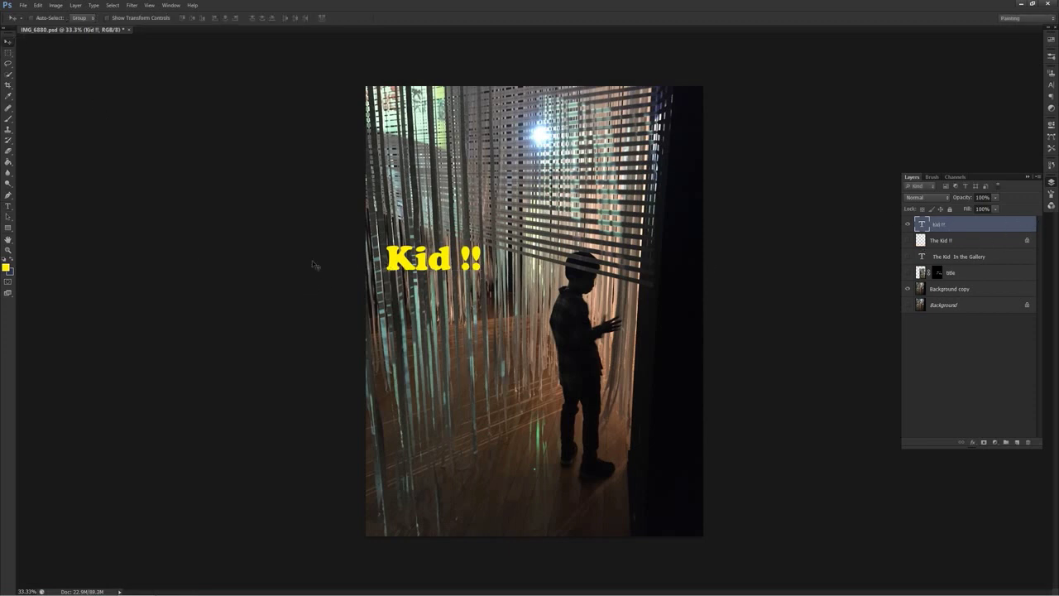
# Extend the yellow text to read "The Kid !!" and move it to the middle of the photo.
pyautogui.click(8, 206)
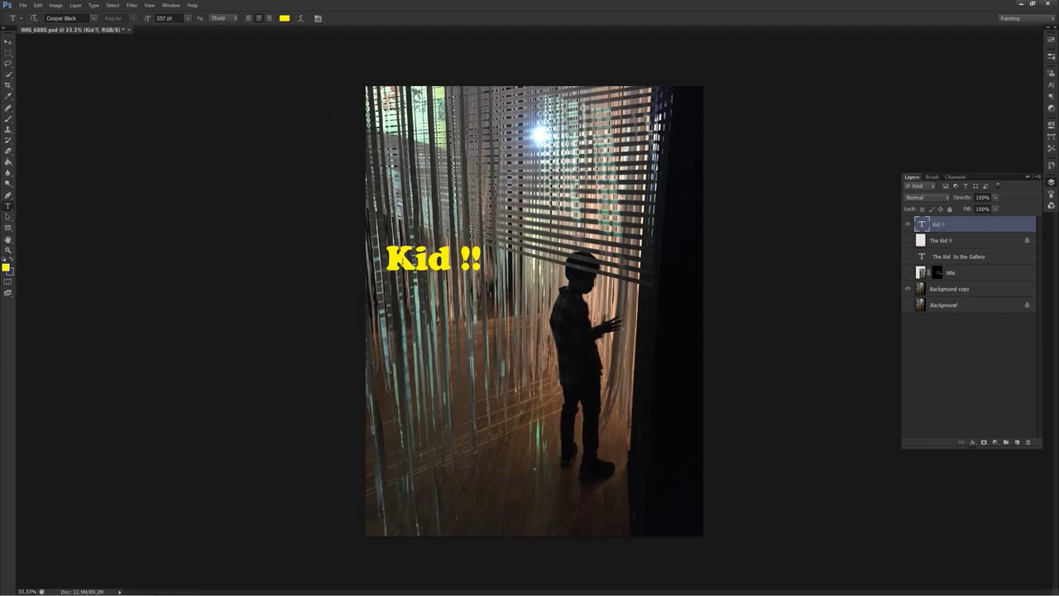
pyautogui.click(388, 258)
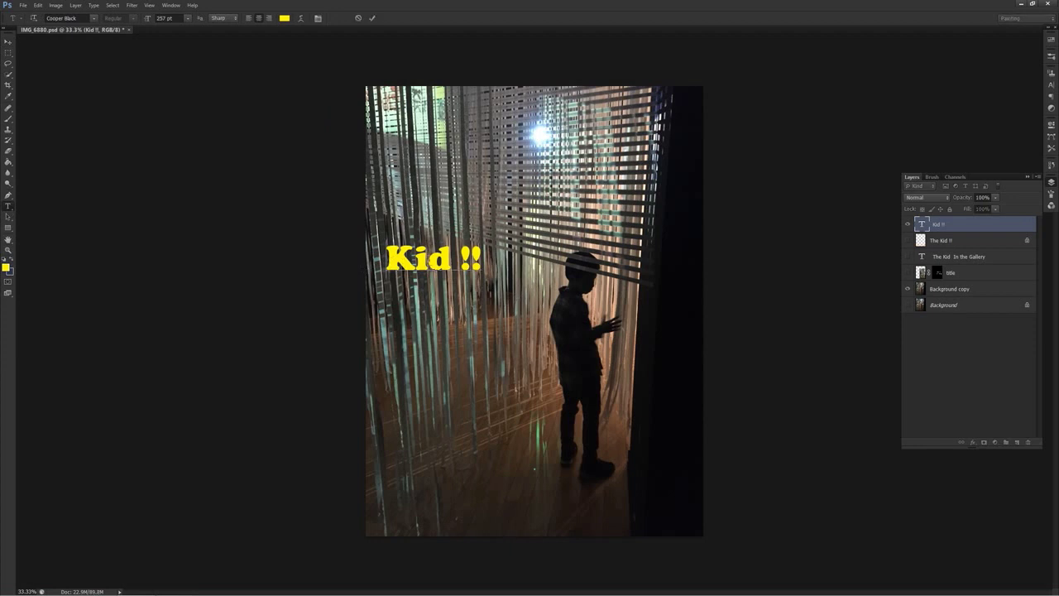
pyautogui.write('T')
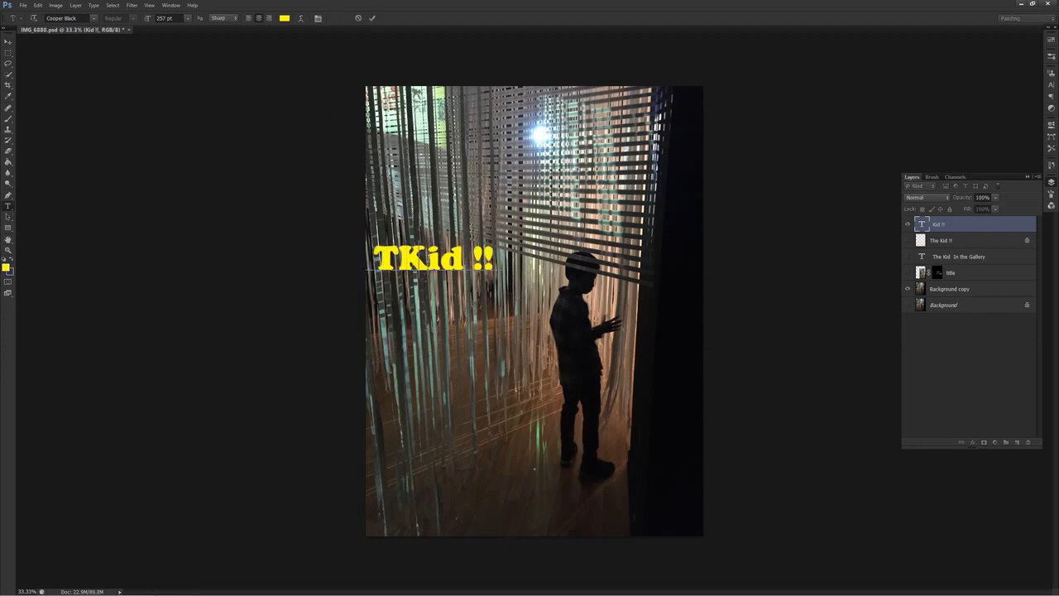
pyautogui.write('eh')
pyautogui.press('BackSpace')
pyautogui.press('BackSpace')
pyautogui.write('he')
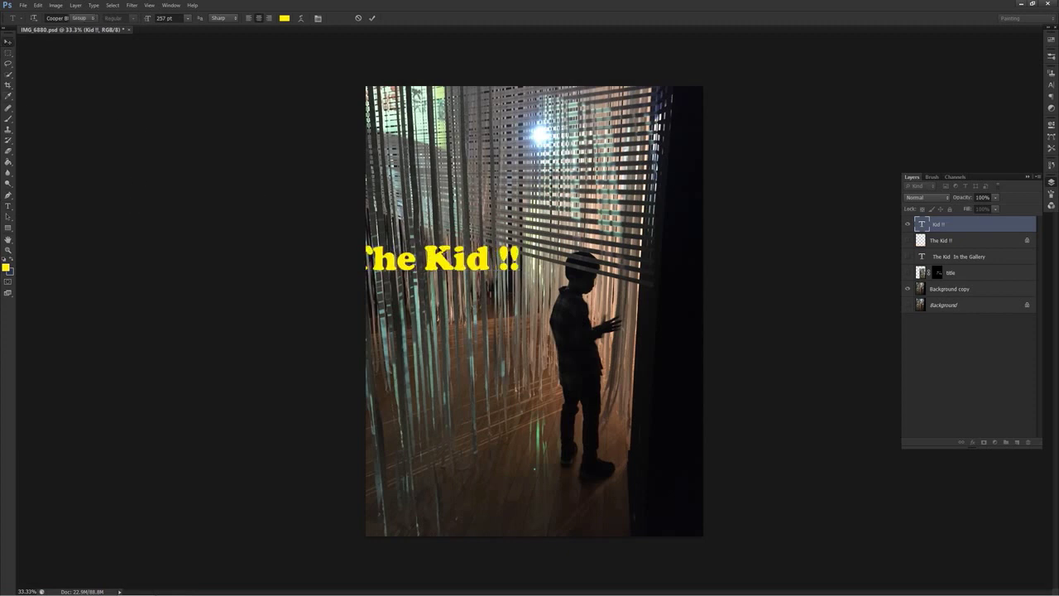
pyautogui.click(8, 41)
pyautogui.moveTo(447, 259); pyautogui.dragTo(527, 307)
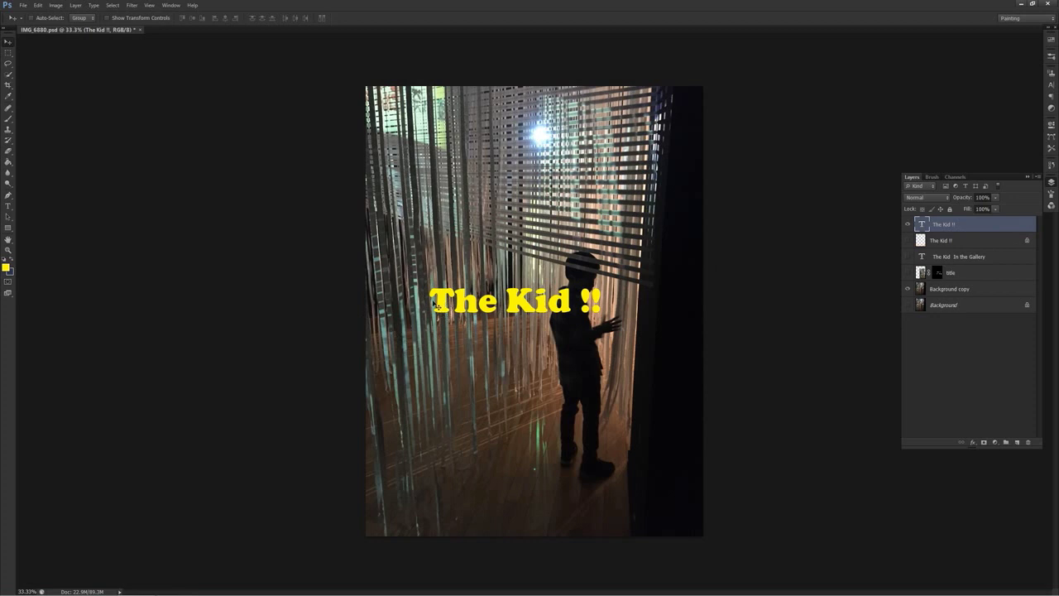
# Enlarge the whole yellow "The Kid !!" text to 329 pt.
pyautogui.click(8, 206)
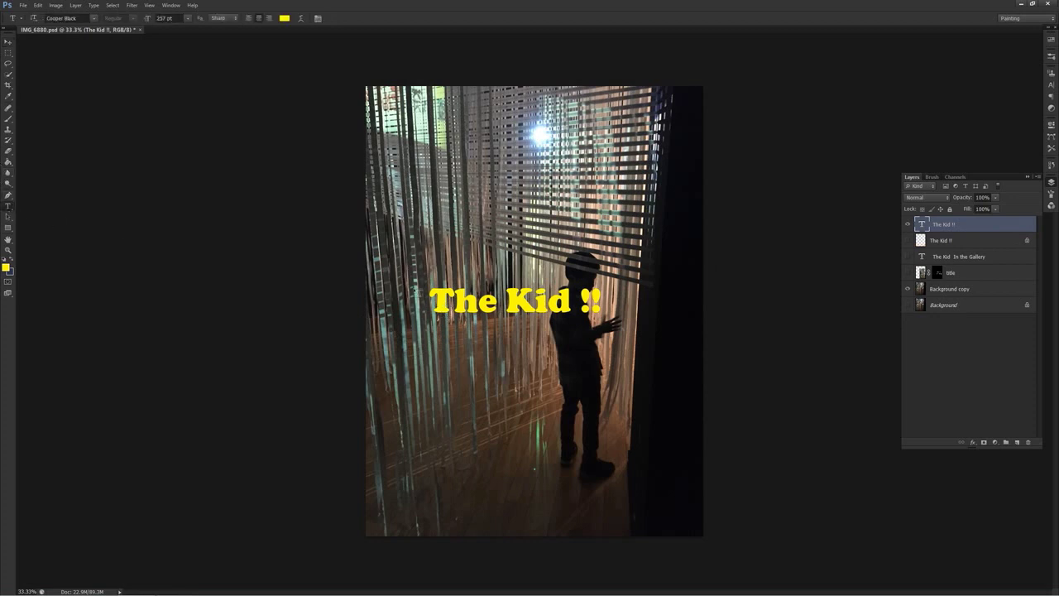
pyautogui.moveTo(427, 296); pyautogui.dragTo(651, 348)
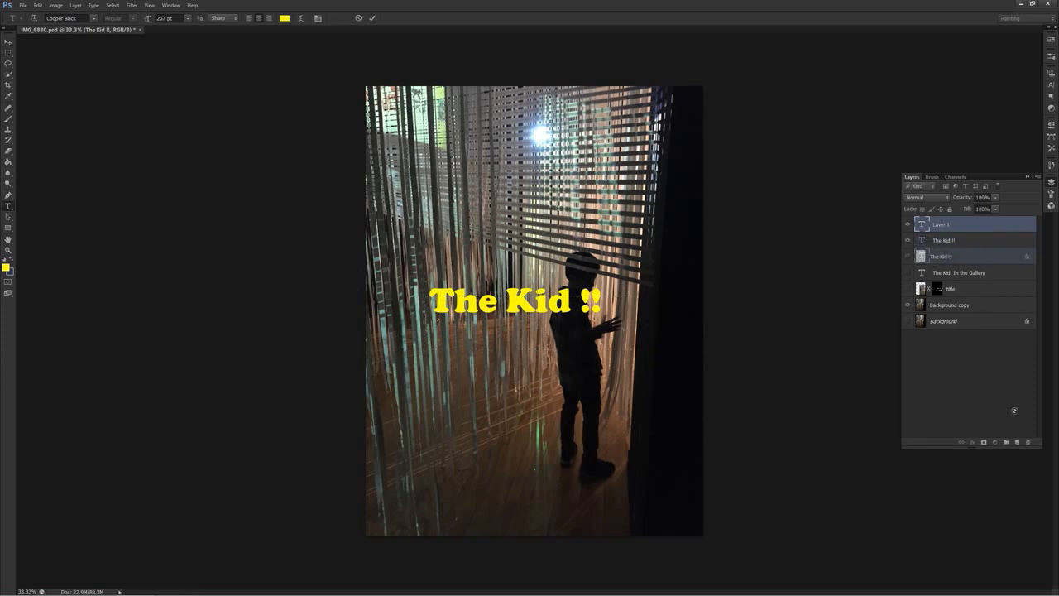
pyautogui.press('Escape')
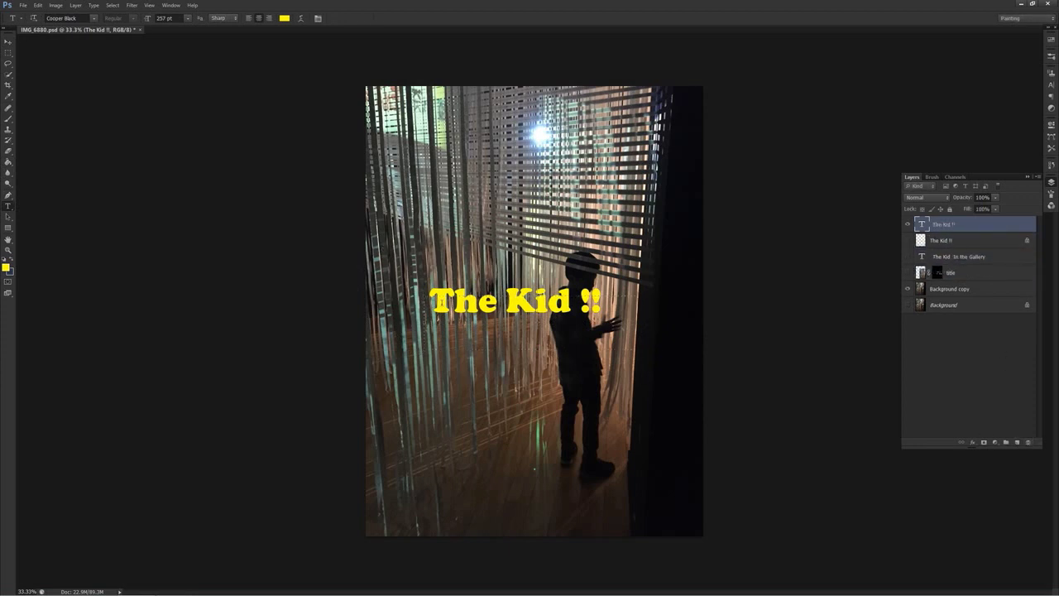
pyautogui.moveTo(451, 302); pyautogui.dragTo(604, 302)
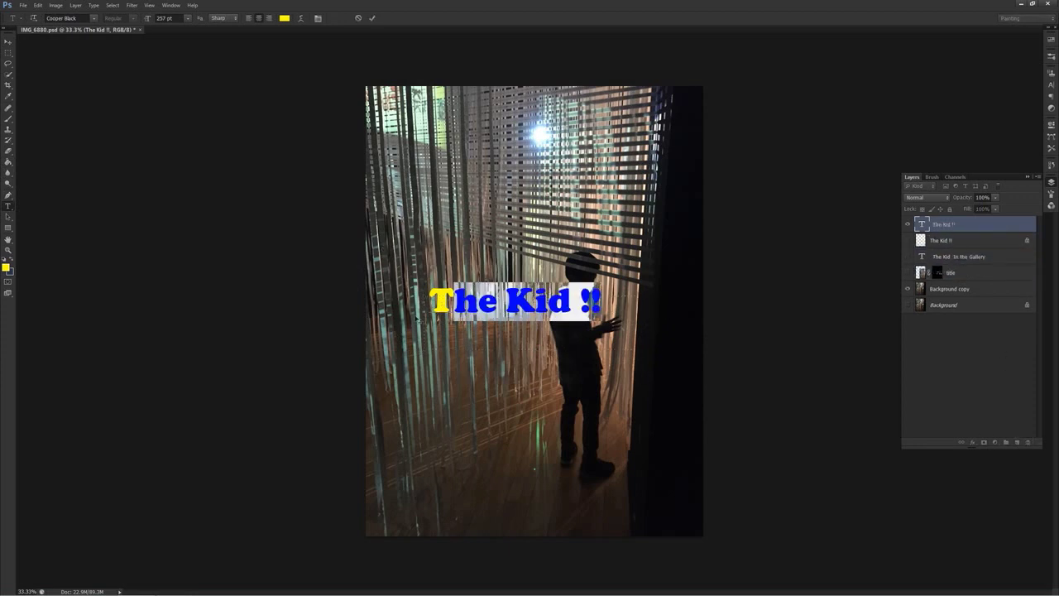
pyautogui.moveTo(429, 302); pyautogui.dragTo(602, 302)
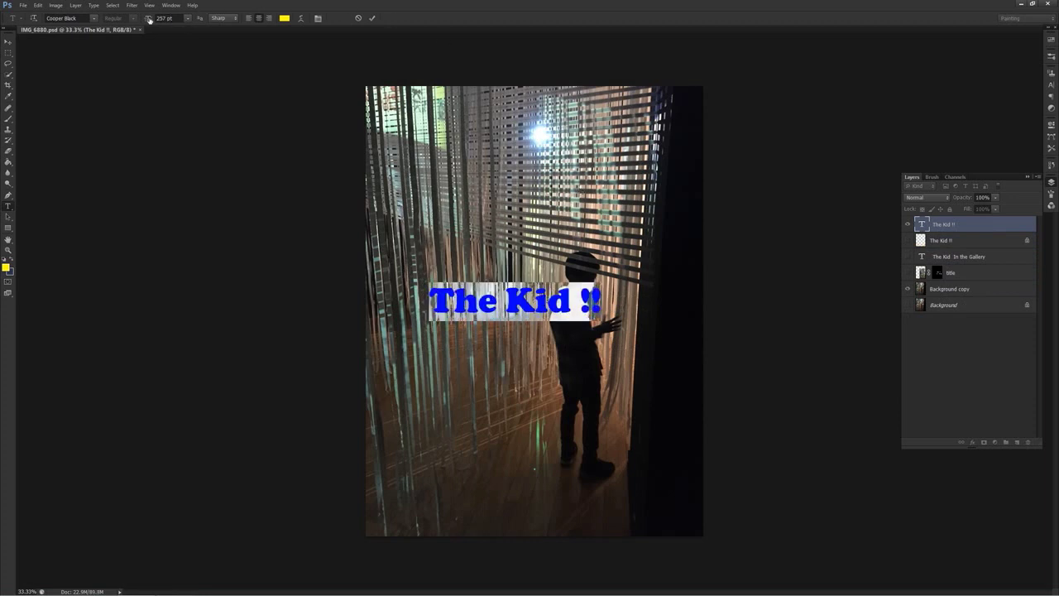
pyautogui.moveTo(150, 18); pyautogui.dragTo(186, 28)
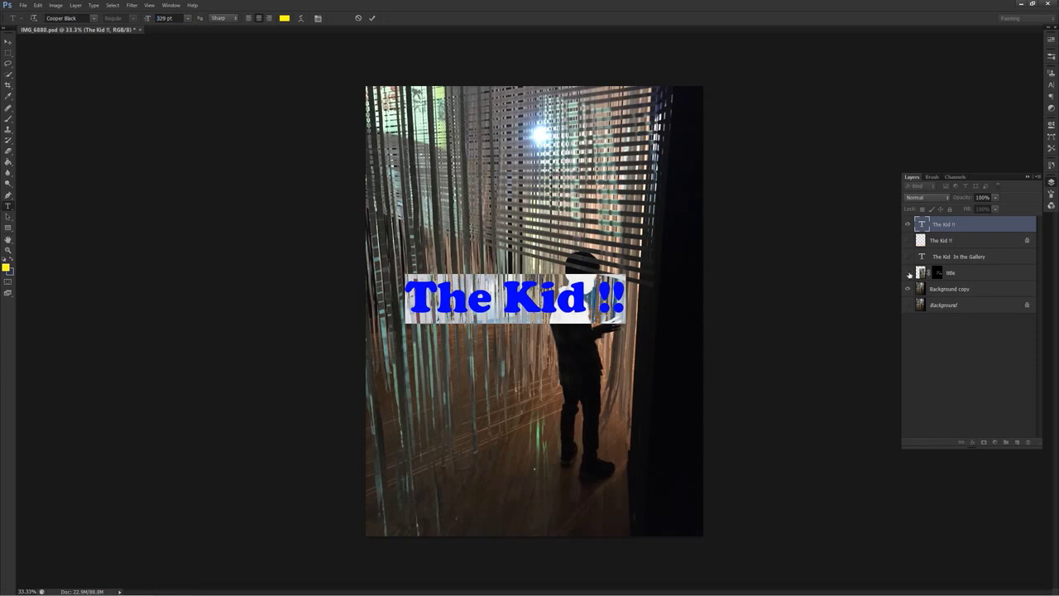
pyautogui.click(987, 395)
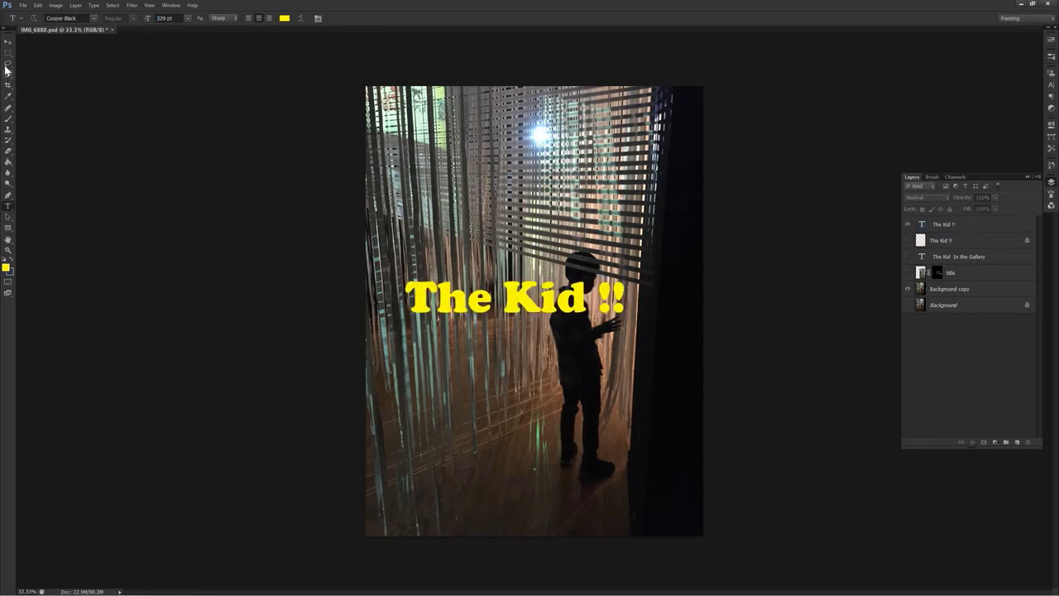
# Compare the plain yellow text with the striped "The Kid !!" lettering by briefly showing that layer.
pyautogui.click(906, 241)
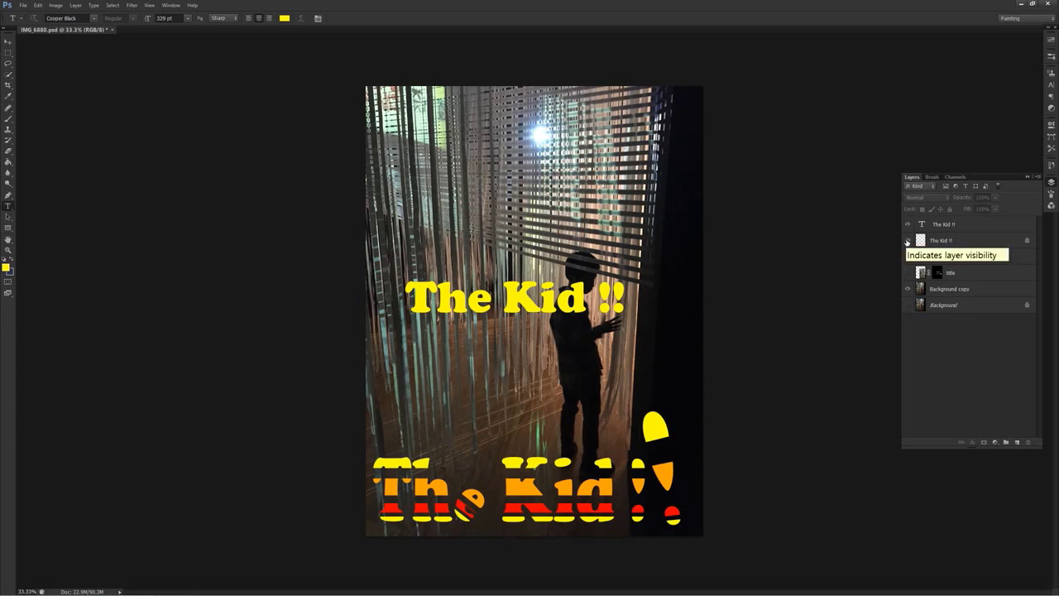
pyautogui.click(906, 241)
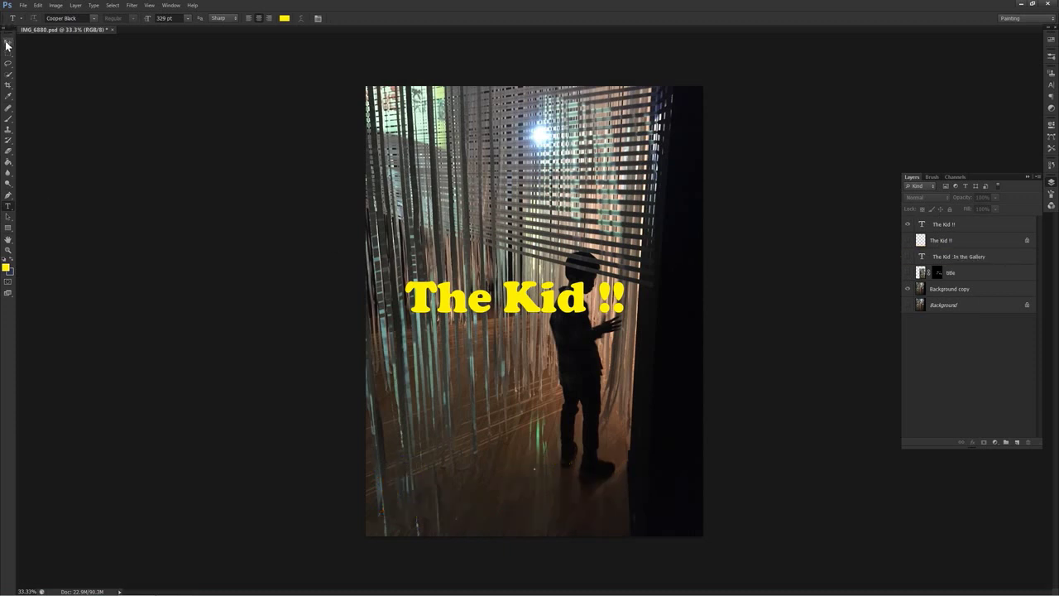
# Look up the ways to rasterize the yellow "The Kid !!" text layer without applying one.
pyautogui.click(6, 43)
pyautogui.click(942, 227)
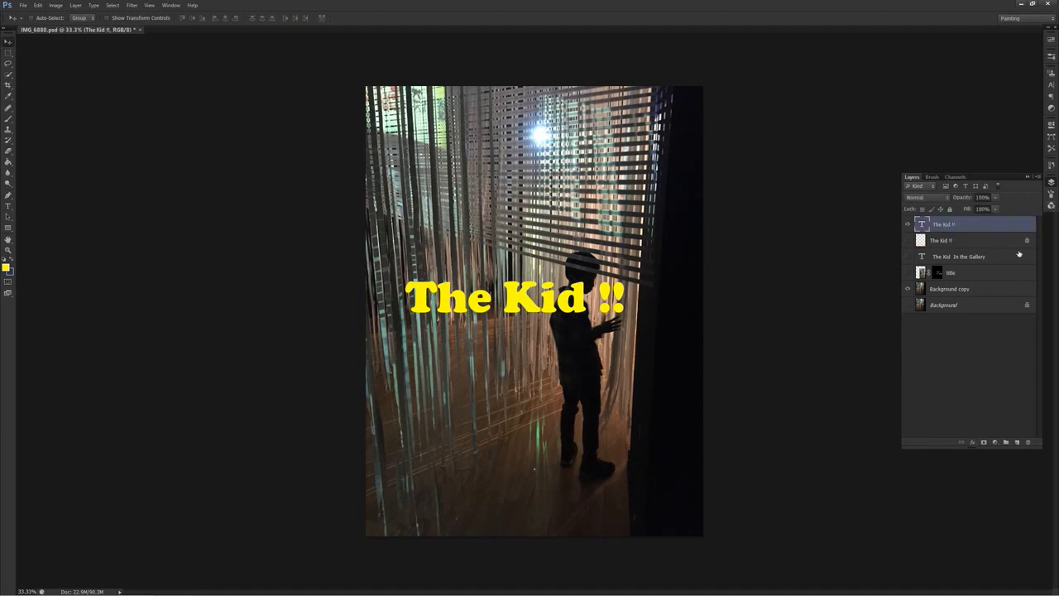
pyautogui.rightClick(953, 225)
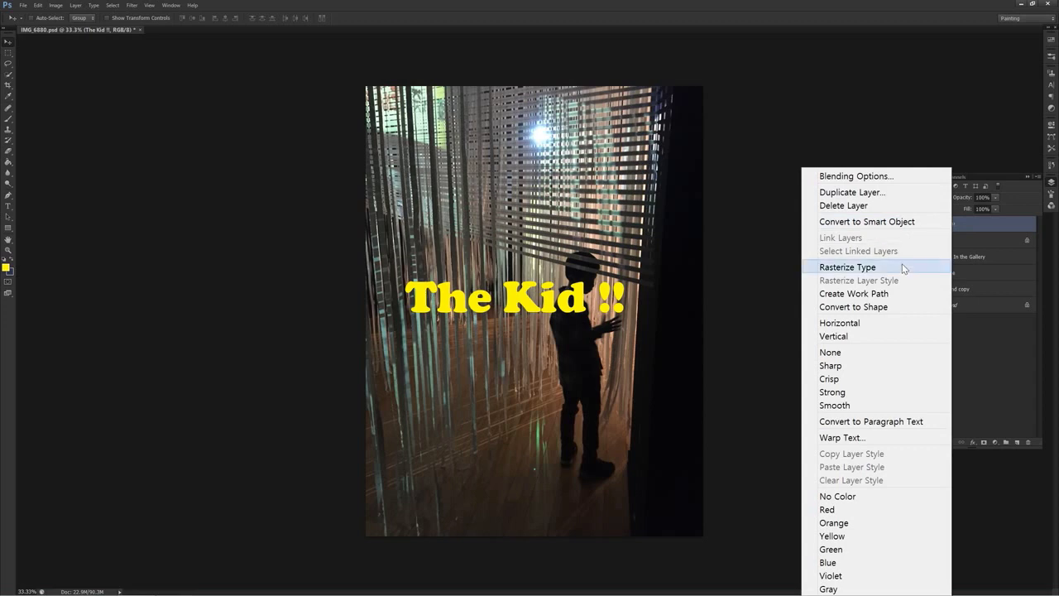
pyautogui.click(1021, 364)
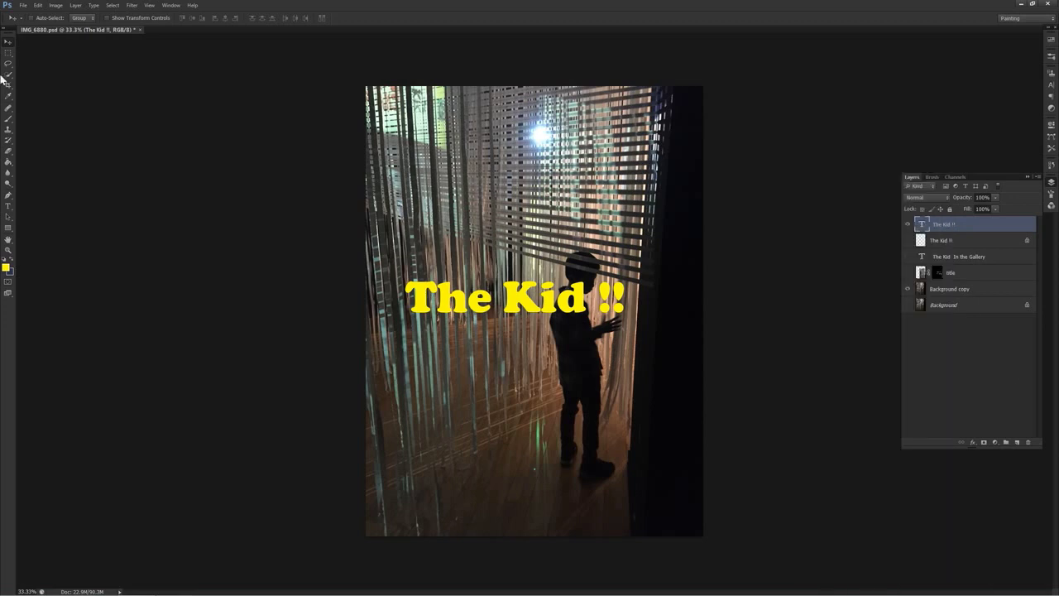
pyautogui.click(76, 5)
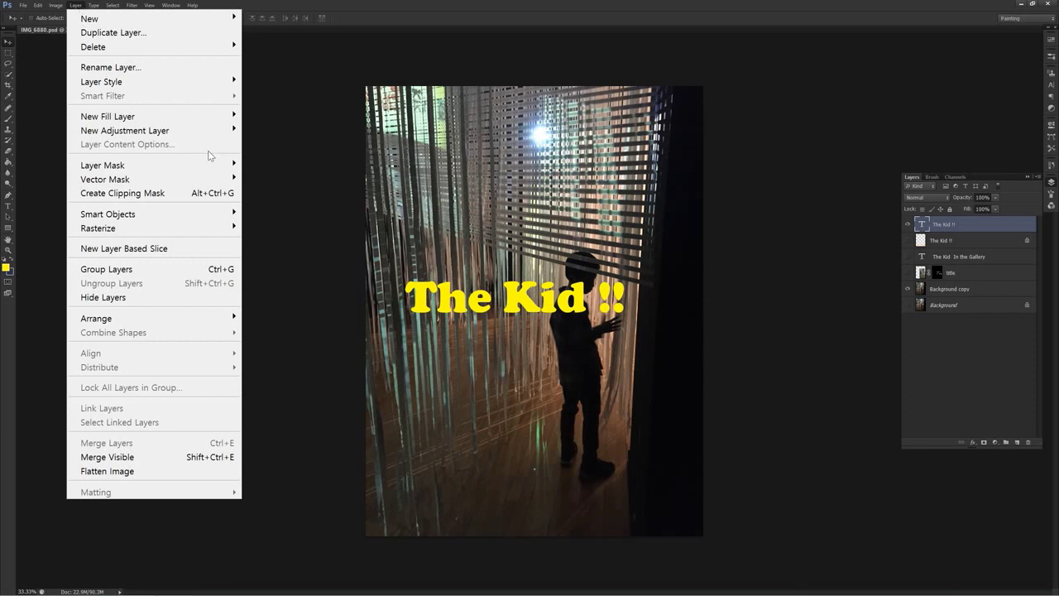
pyautogui.moveTo(226, 233)
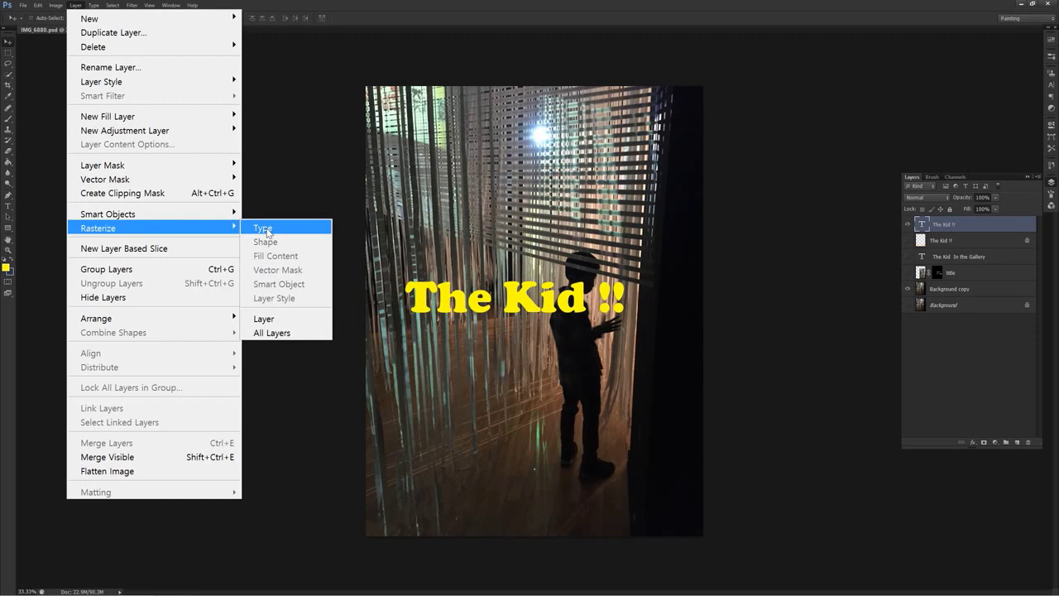
pyautogui.click(977, 359)
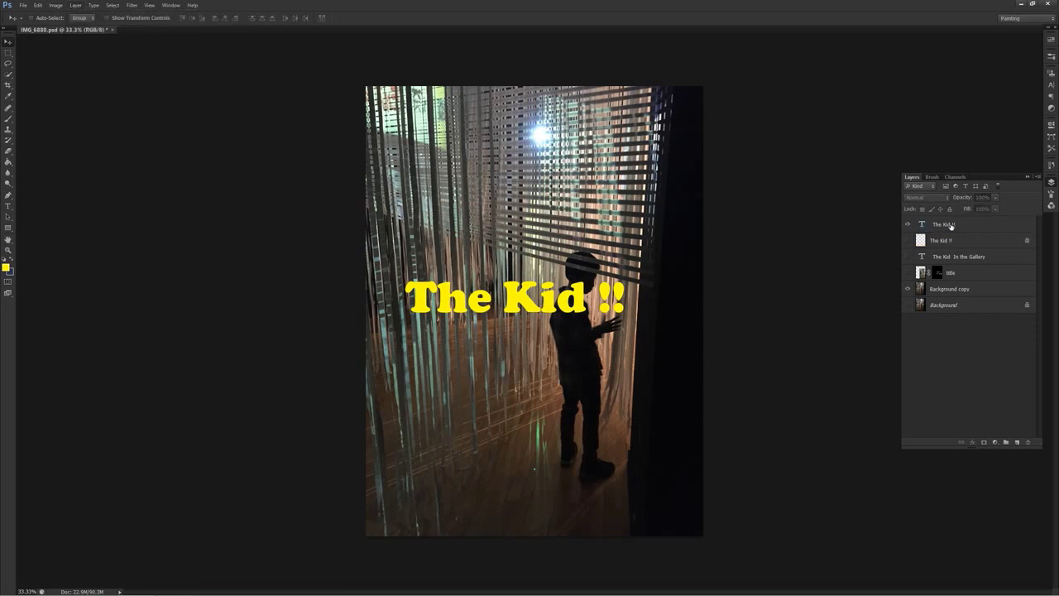
# Rasterize the yellow "The Kid !!" text layer at the top of the layer stack.
pyautogui.click(950, 225)
pyautogui.rightClick(951, 225)
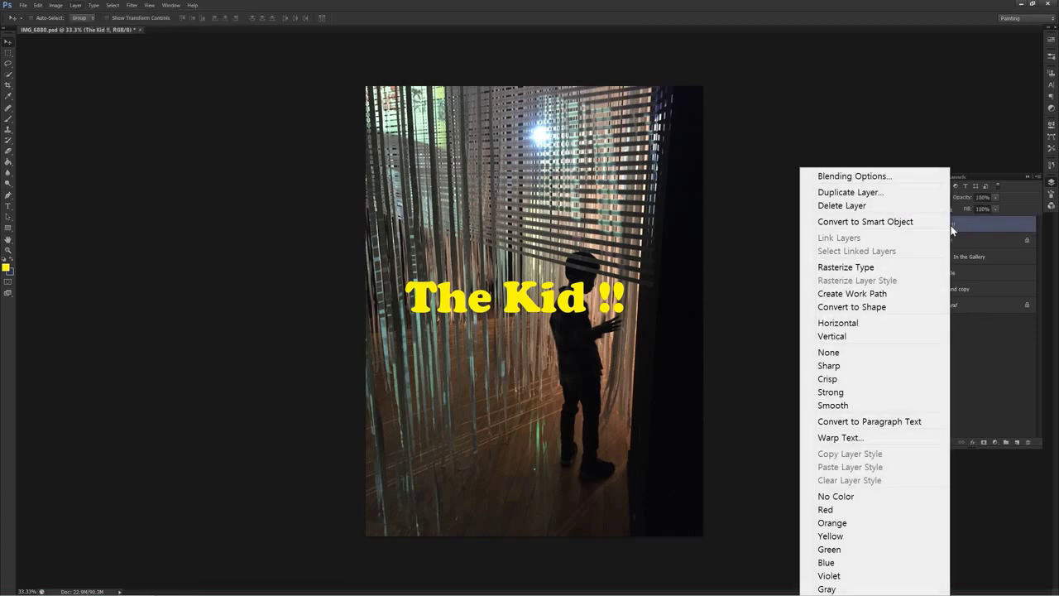
pyautogui.click(878, 273)
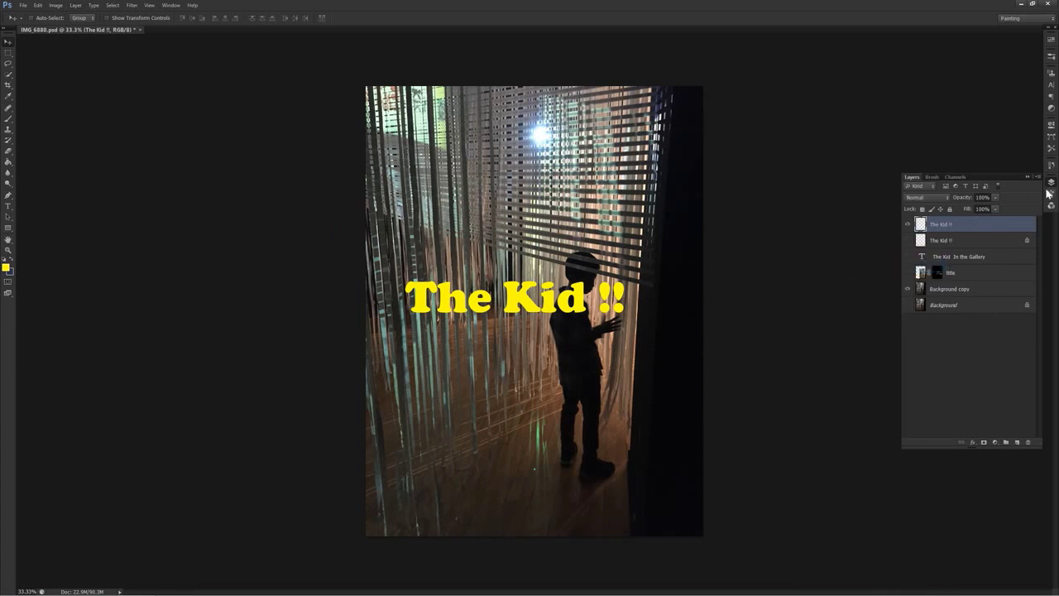
# Check the rasterized title by briefly hiding it and viewing it without the Background copy photo.
pyautogui.click(907, 225)
pyautogui.click(907, 225)
pyautogui.click(909, 290)
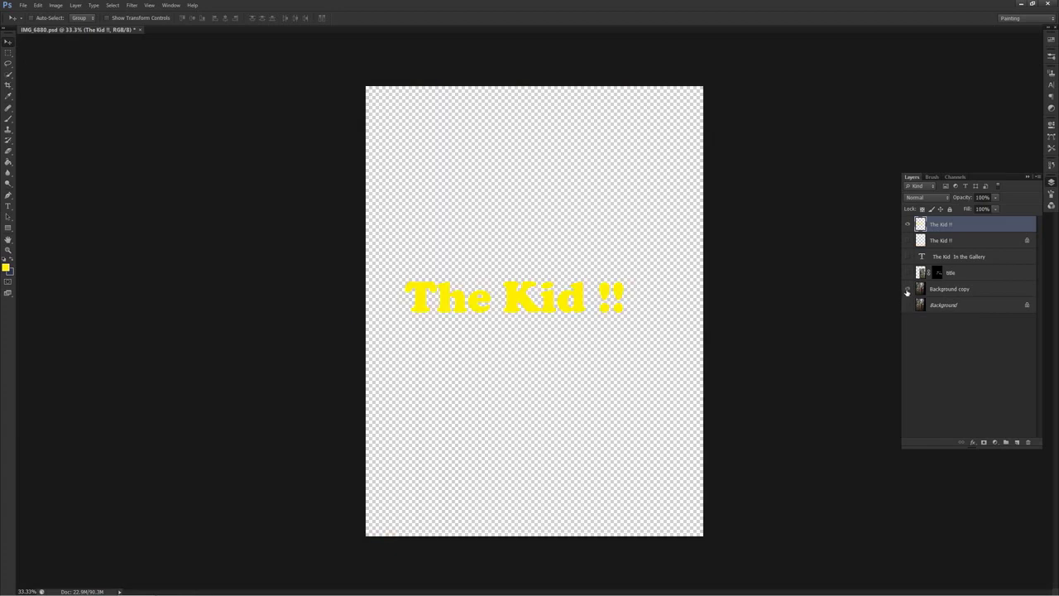
pyautogui.click(908, 290)
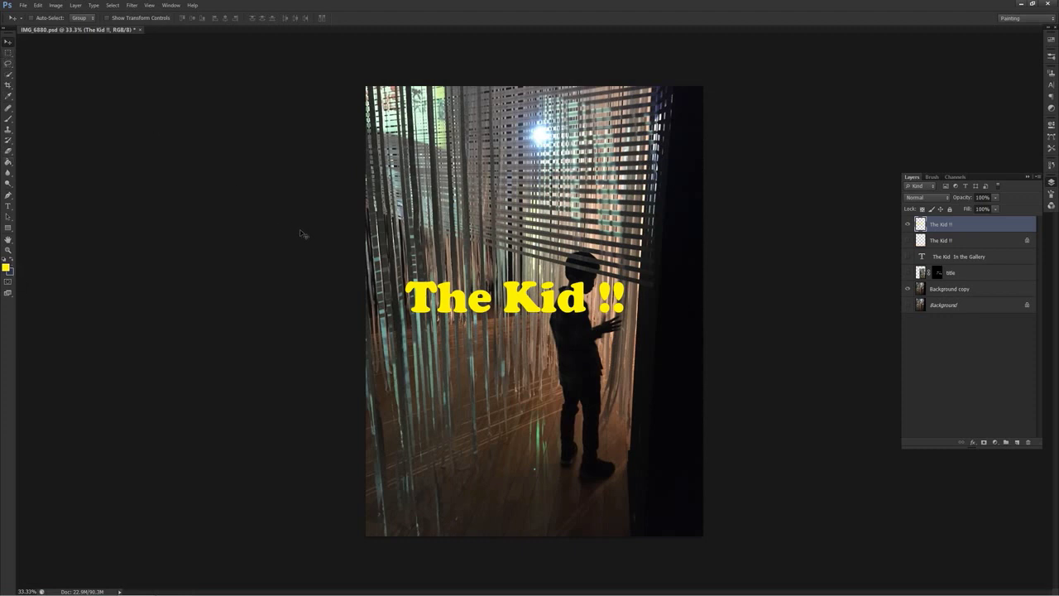
# Scale the rasterized title up to about 146% and move it down so all of "The Kid !!" fits across the photo.
pyautogui.hotkey('ctrl', 't')
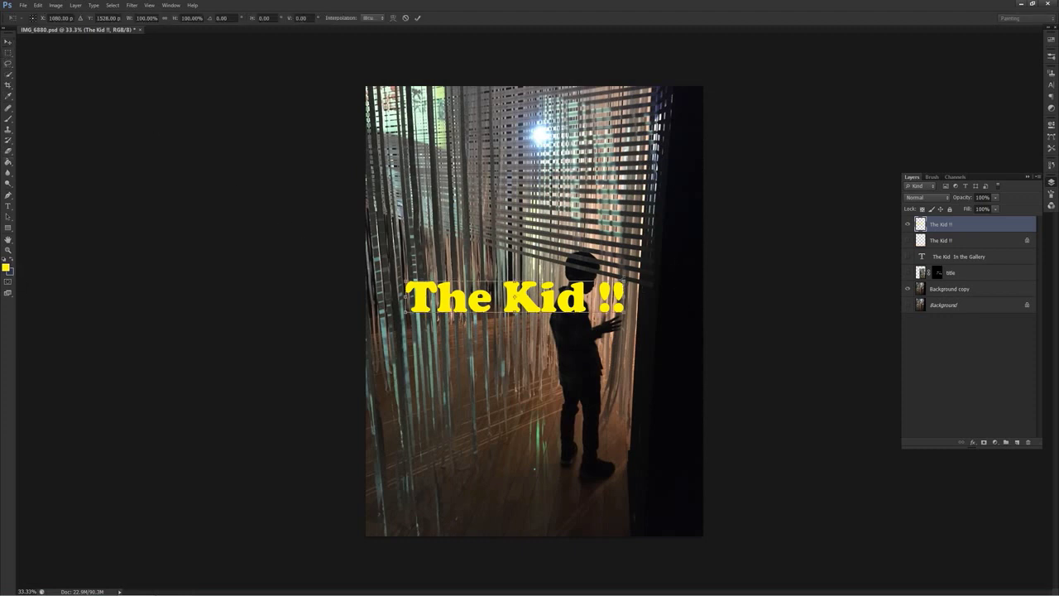
pyautogui.moveTo(625, 281); pyautogui.dragTo(723, 180)
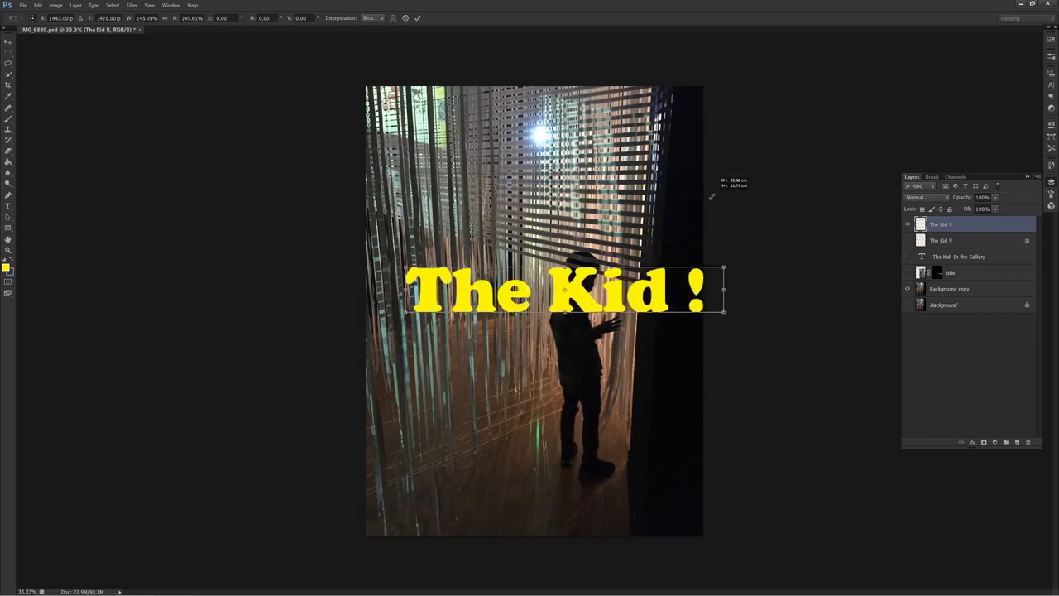
pyautogui.click(10, 47)
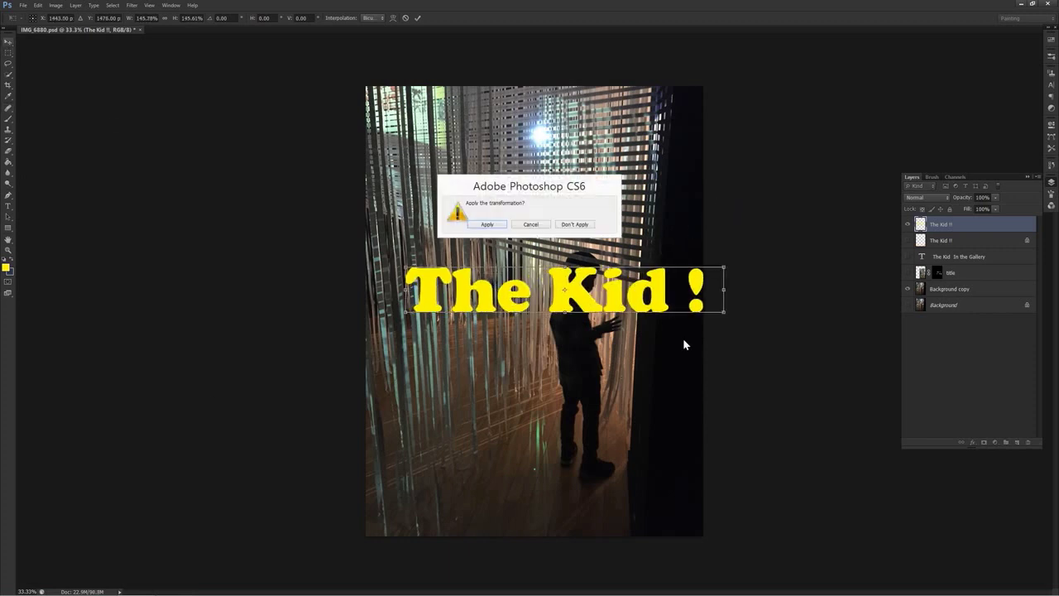
pyautogui.click(497, 224)
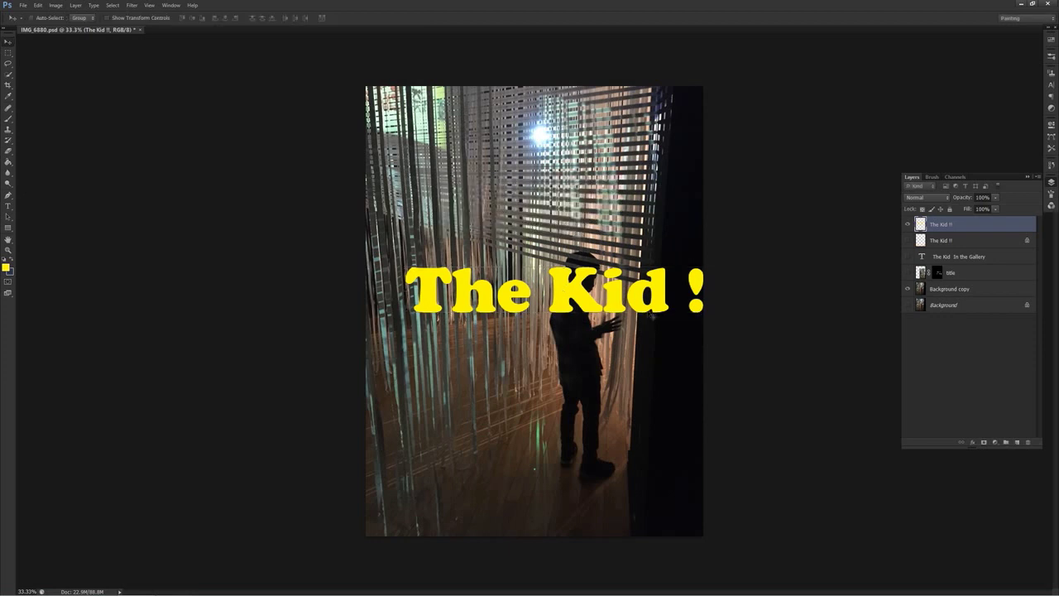
pyautogui.moveTo(591, 301); pyautogui.dragTo(551, 350)
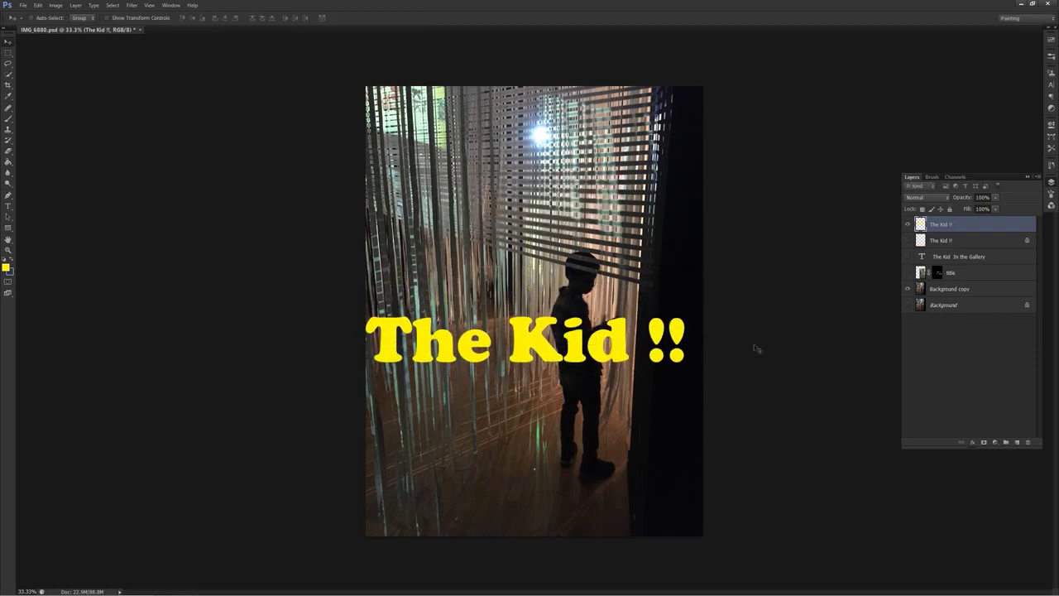
# Select all but the bottom strip of the title with a rectangular marquee and shift that part straight up to open a thin gap.
pyautogui.click(10, 54)
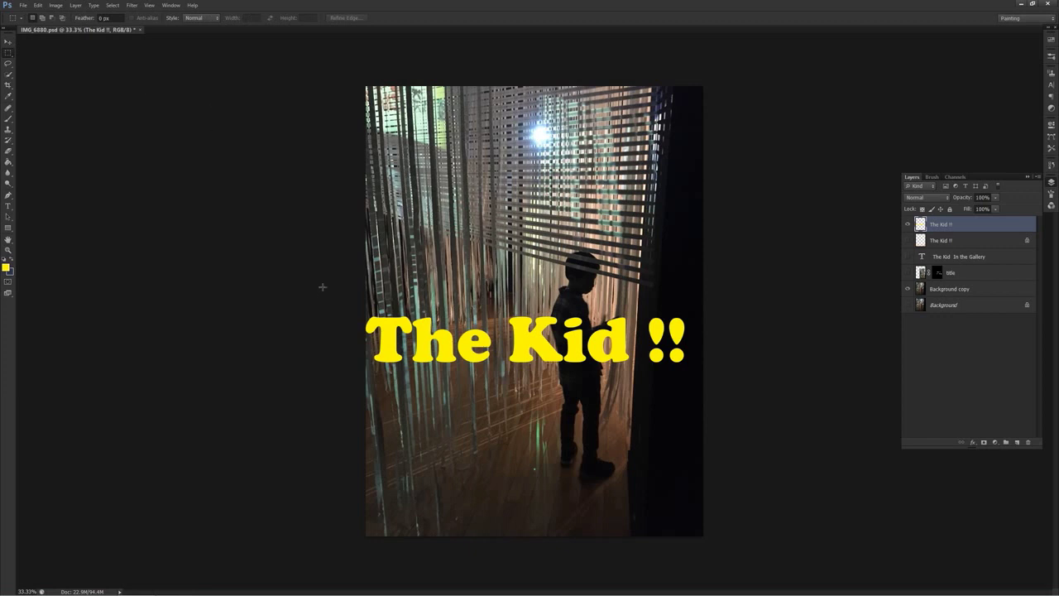
pyautogui.moveTo(314, 253); pyautogui.dragTo(735, 356)
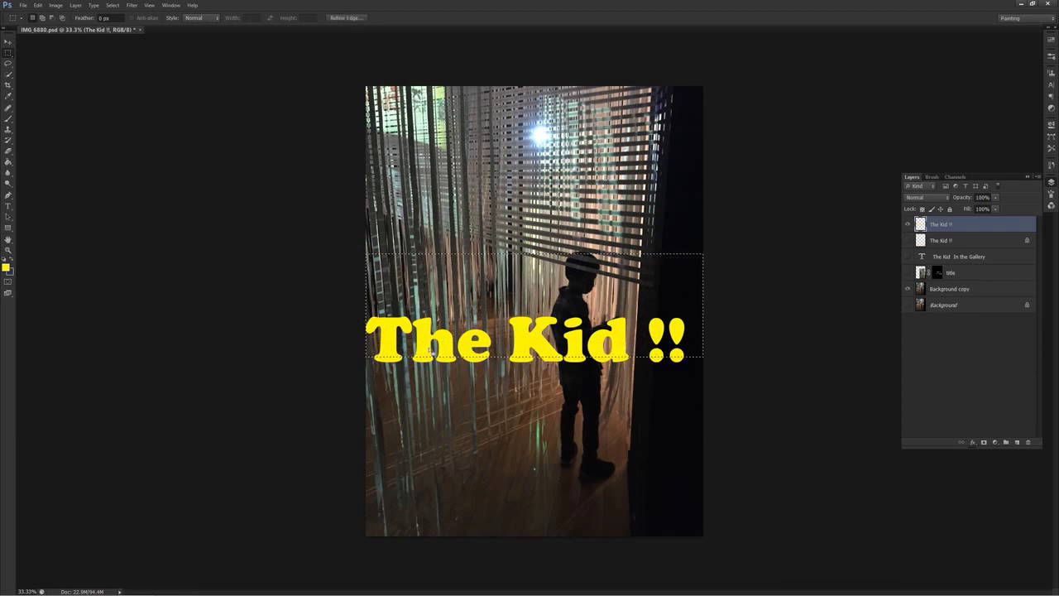
pyautogui.click(9, 41)
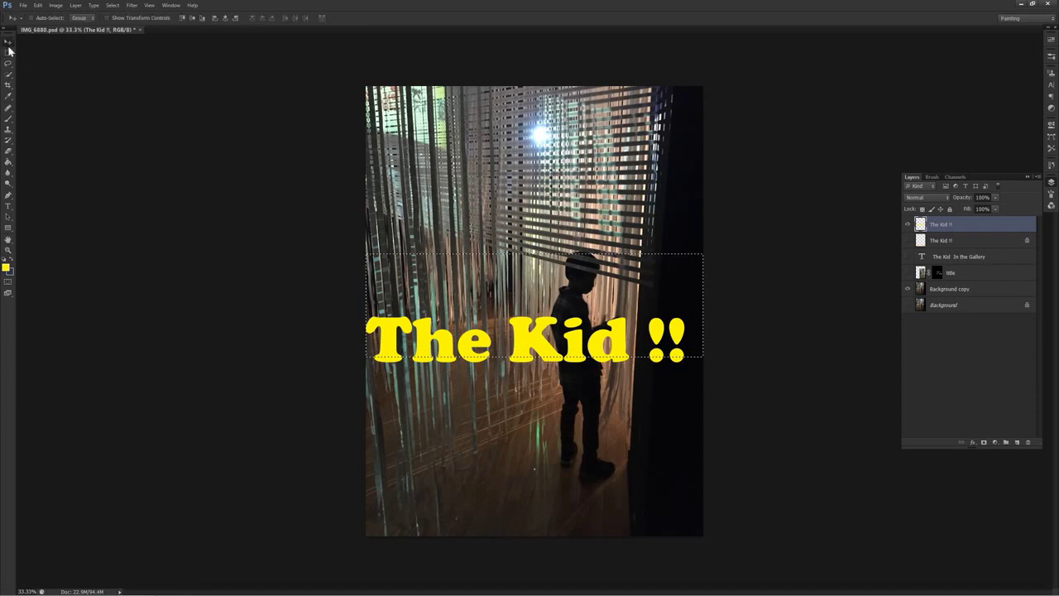
pyautogui.moveTo(454, 320)
pyautogui.mouseDown()
pyautogui.moveTo(454, 278)
pyautogui.moveTo(456, 345)
pyautogui.moveTo(439, 283)
pyautogui.moveTo(450, 313)
pyautogui.mouseUp()
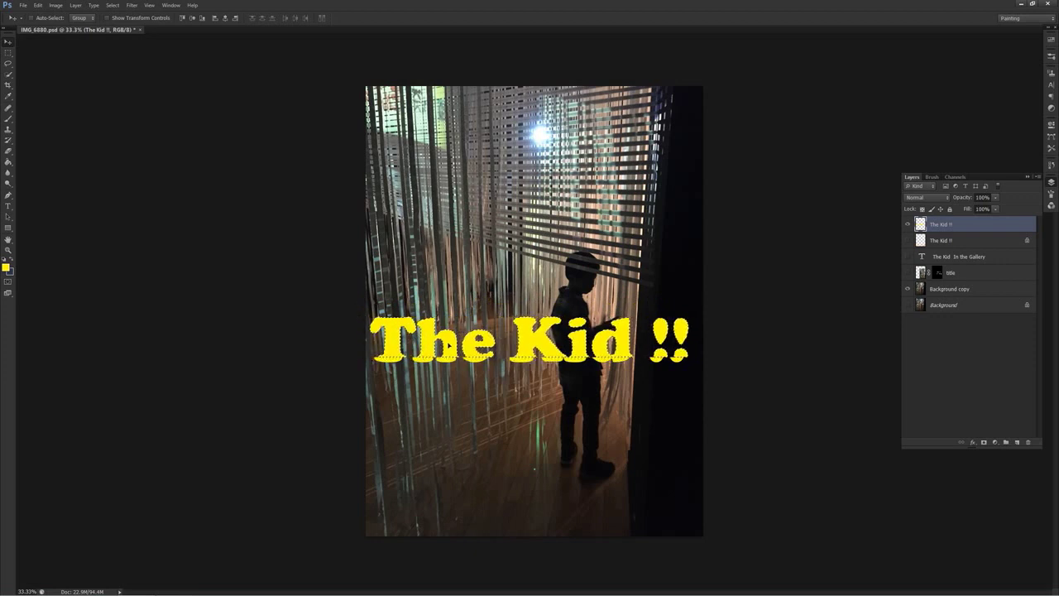
pyautogui.hotkey('ctrl', 'z')
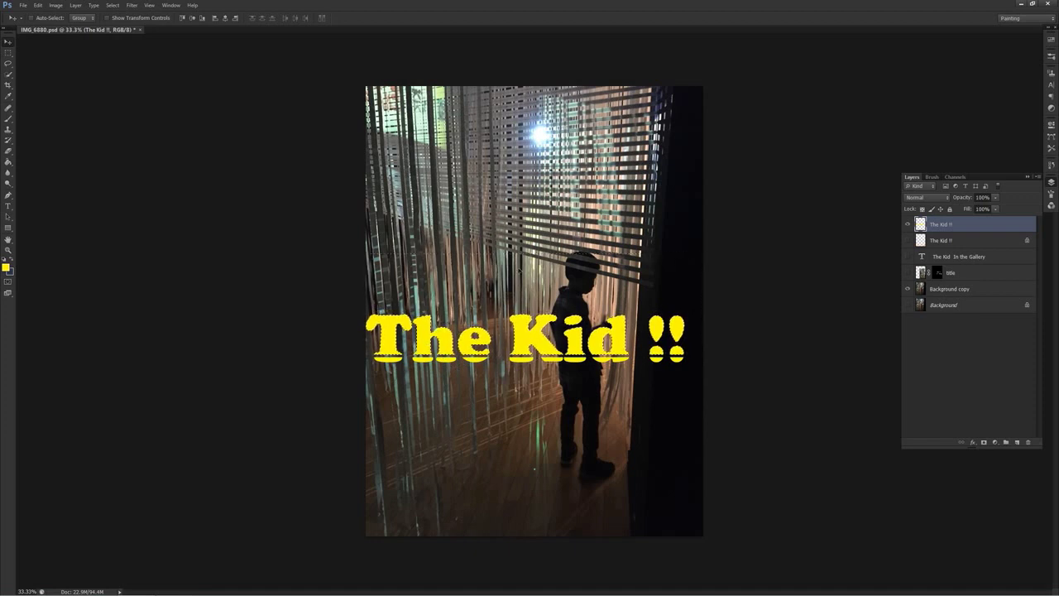
# Fill the selected upper part of the title with red (#ff0000) in Normal mode at 100% opacity.
pyautogui.click(23, 5)
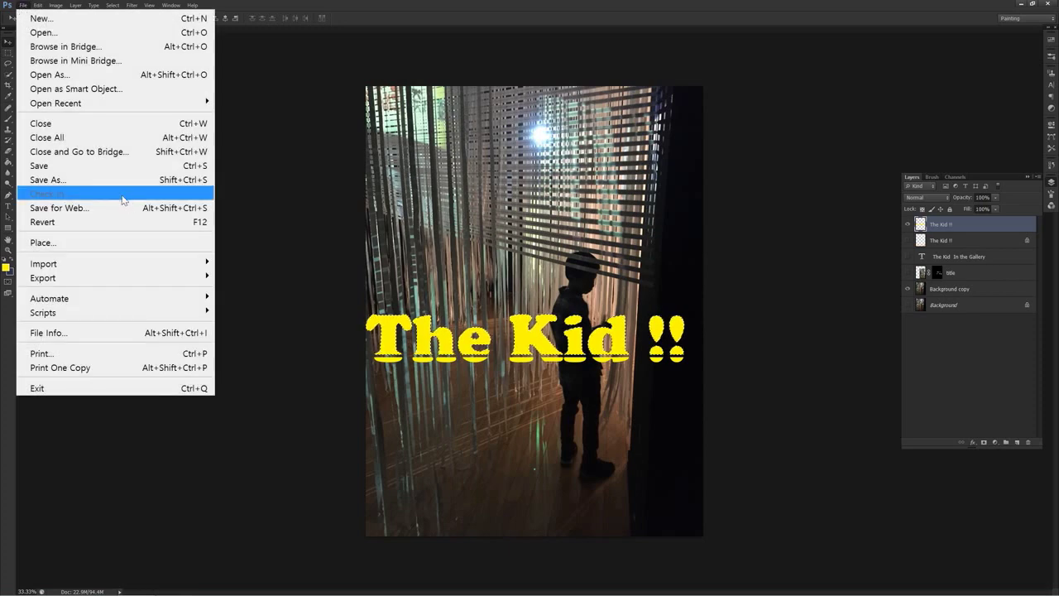
pyautogui.click(38, 5)
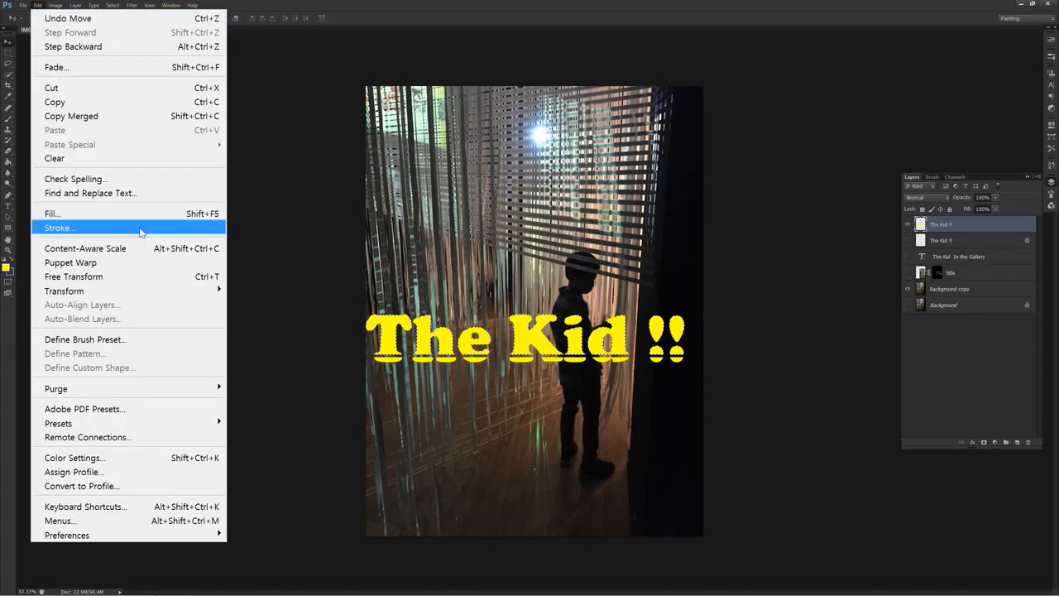
pyautogui.click(144, 215)
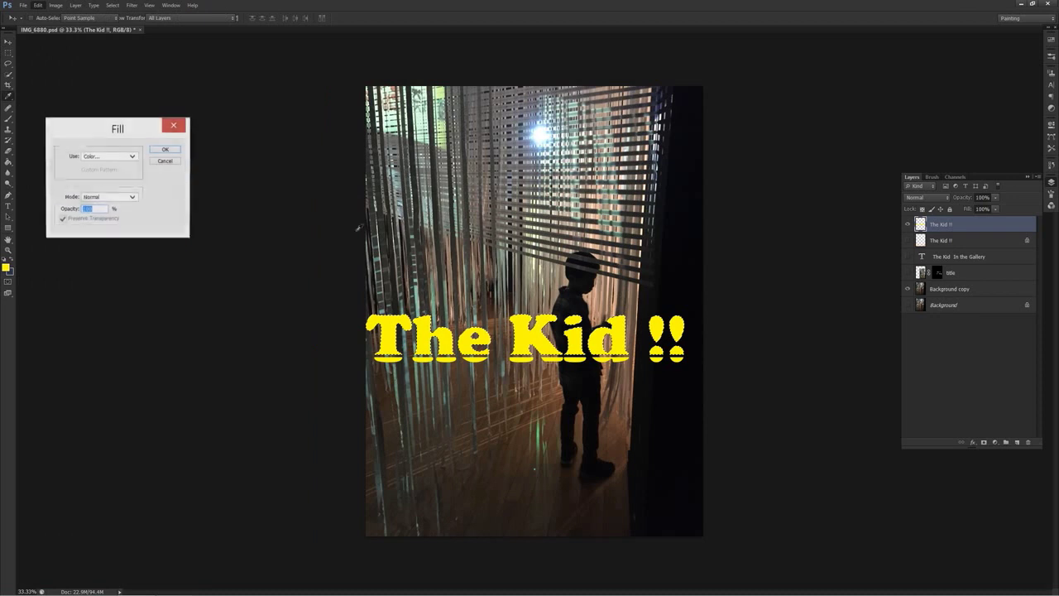
pyautogui.click(133, 156)
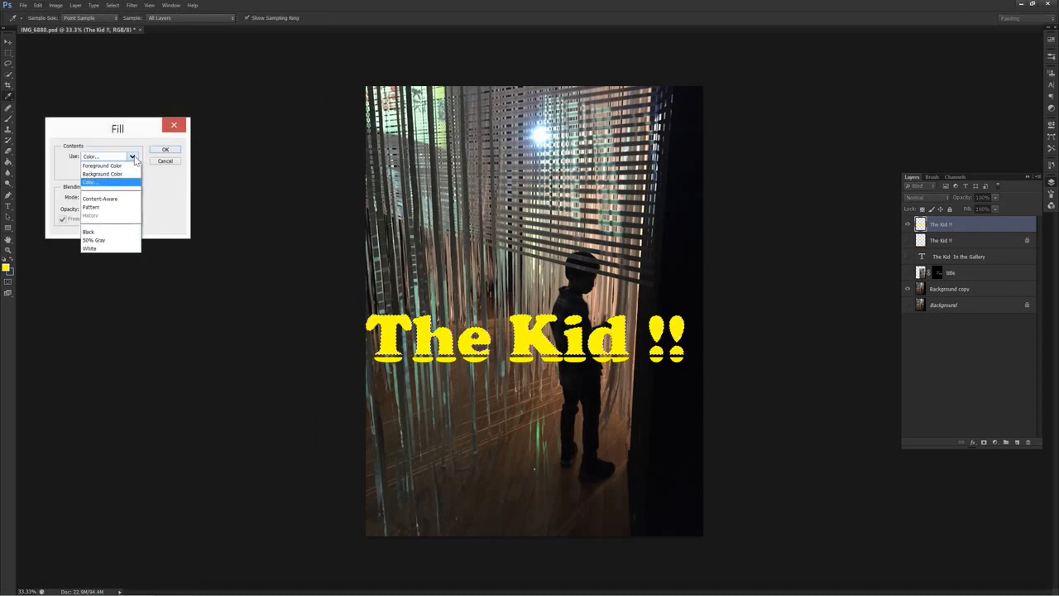
pyautogui.click(91, 182)
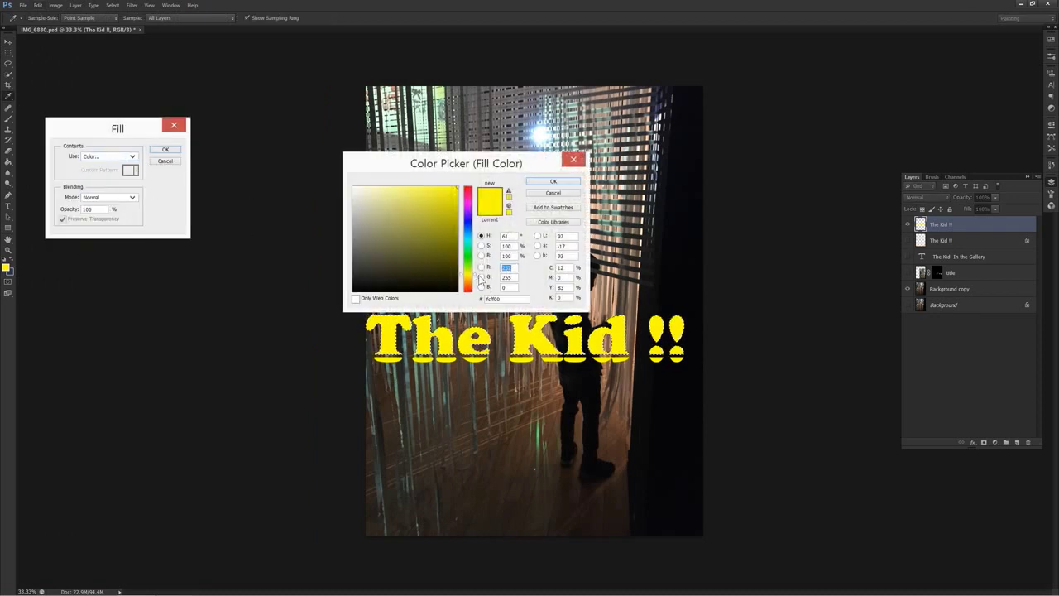
pyautogui.click(473, 279)
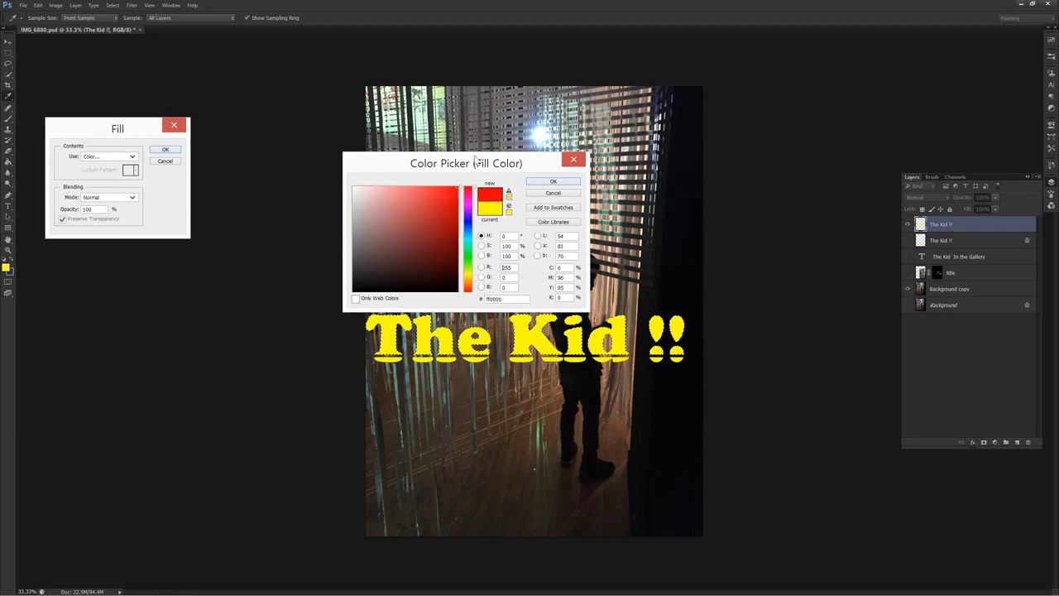
pyautogui.click(556, 182)
pyautogui.press('Return')
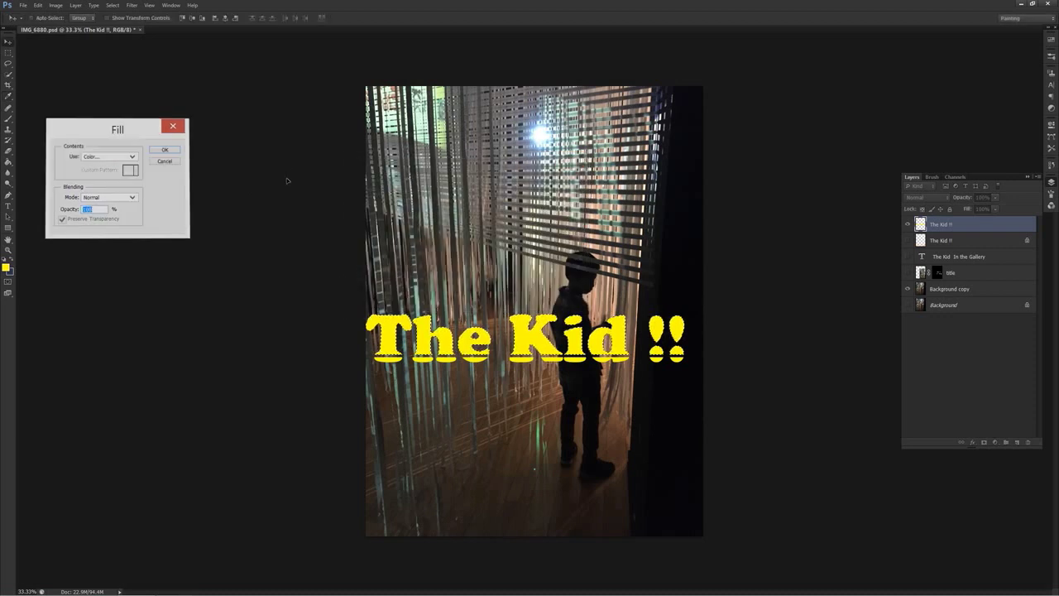
# Select the red lettering with a rectangular marquee across the photo, ending just above the lower edge of the red area.
pyautogui.click(8, 53)
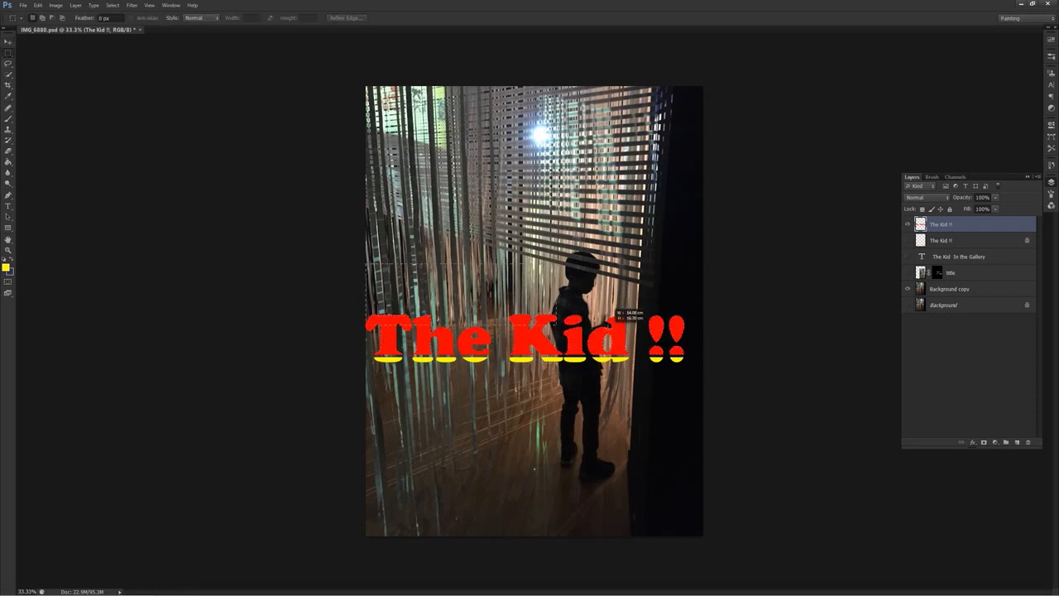
pyautogui.moveTo(695, 336); pyautogui.dragTo(723, 346)
pyautogui.moveTo(723, 344); pyautogui.dragTo(723, 346)
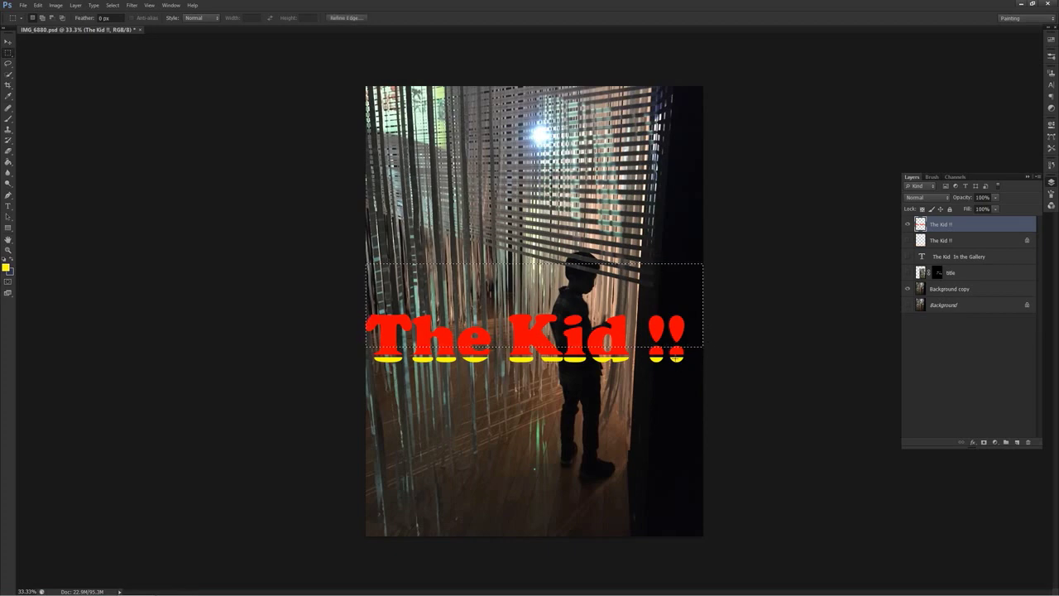
pyautogui.hotkey('ctrl', '+')
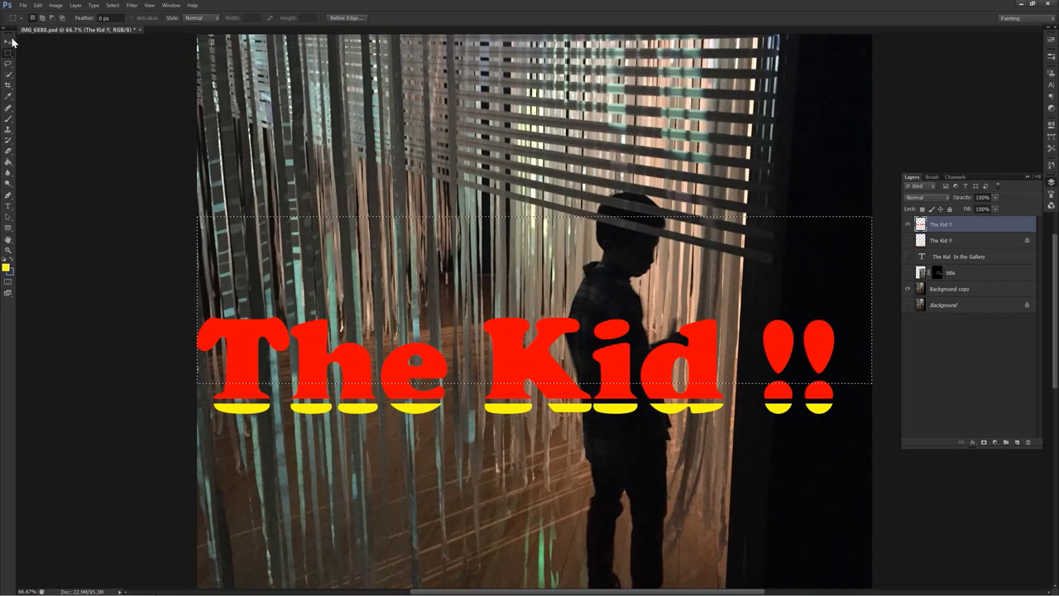
# Subtract the tops of both exclamation mark dots from the selection with the Lasso tool.
pyautogui.click(9, 65)
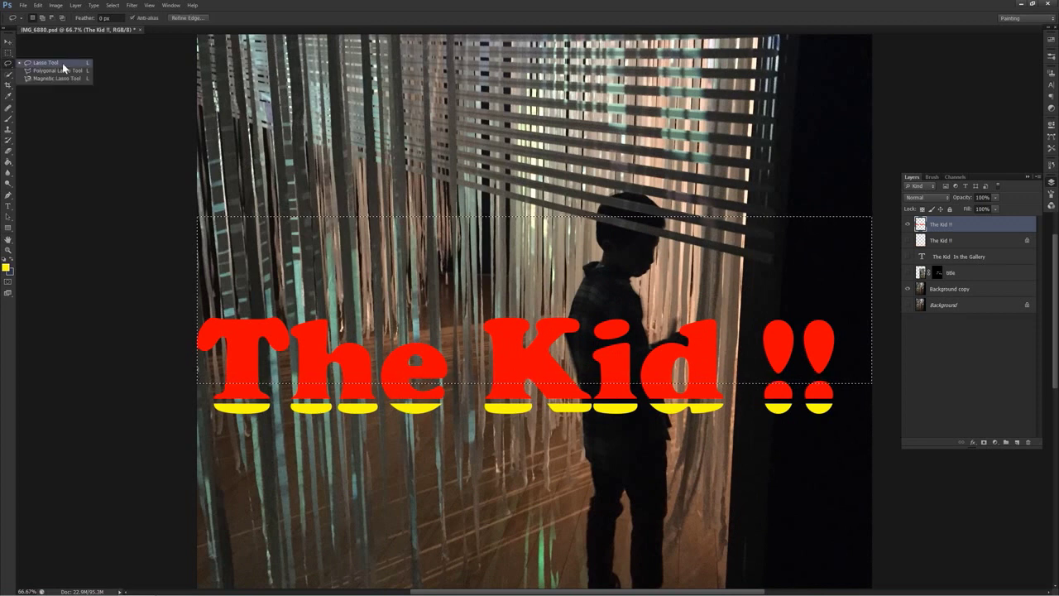
pyautogui.click(755, 401)
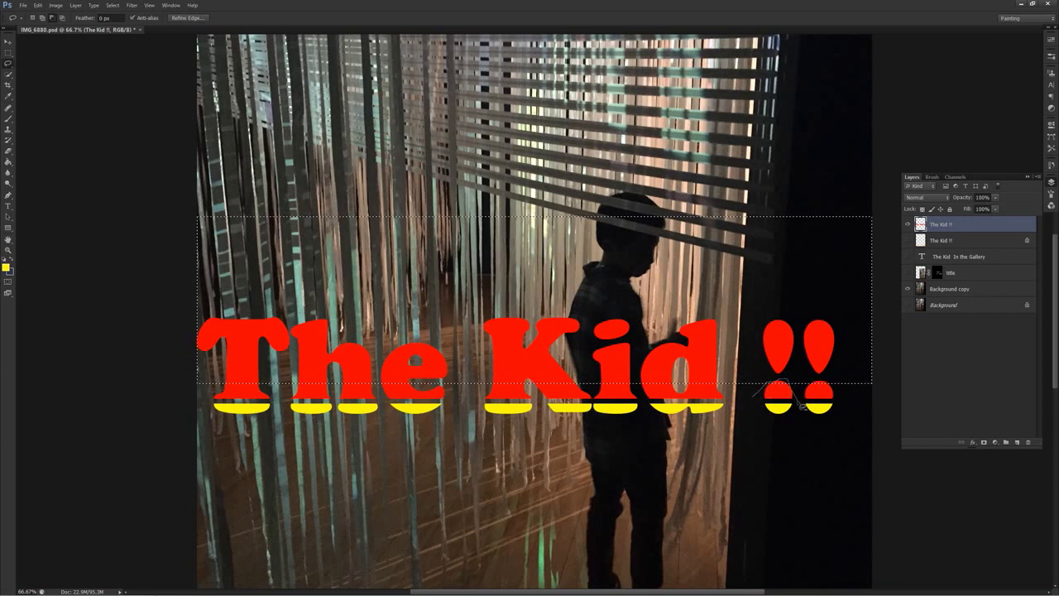
pyautogui.moveTo(803, 405); pyautogui.dragTo(790, 401)
pyautogui.moveTo(780, 389)
pyautogui.mouseDown()
pyautogui.moveTo(791, 386)
pyautogui.moveTo(762, 398)
pyautogui.mouseUp()
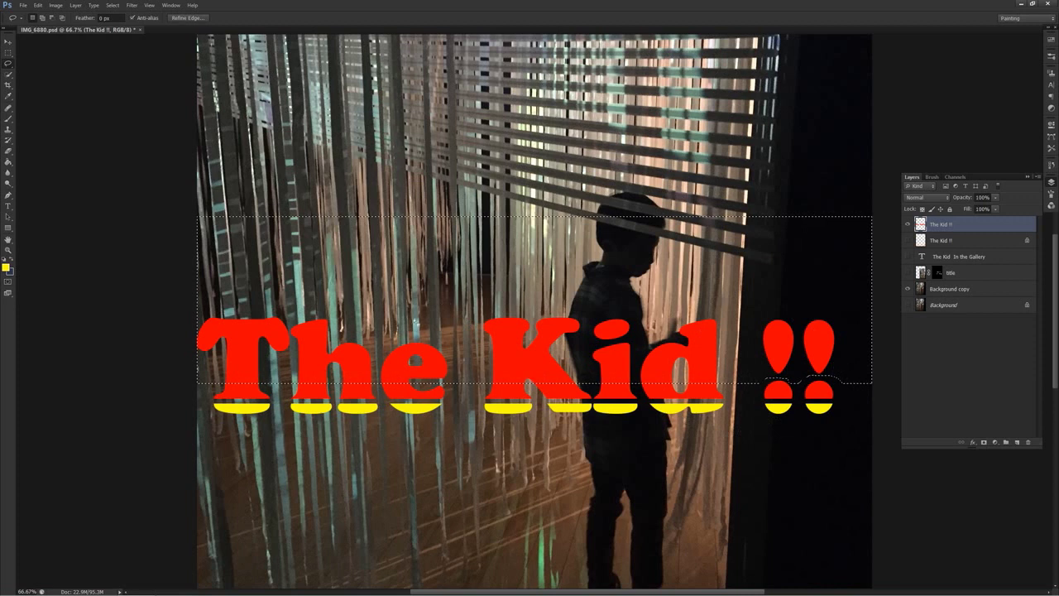
# Move the selected upper part of the red letters straight up to open a second, wider gap.
pyautogui.press('v')
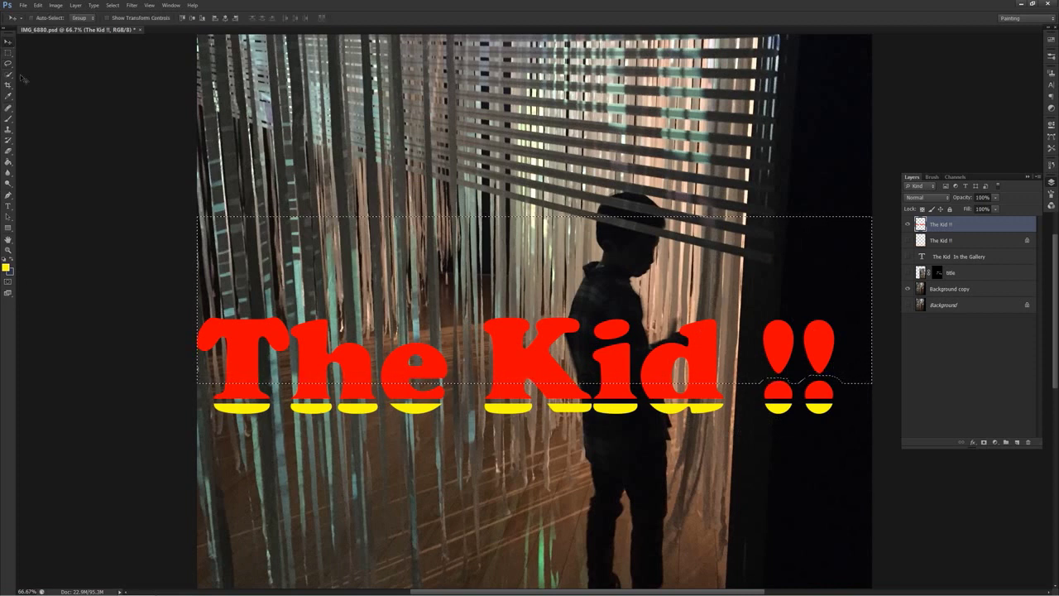
pyautogui.click(9, 63)
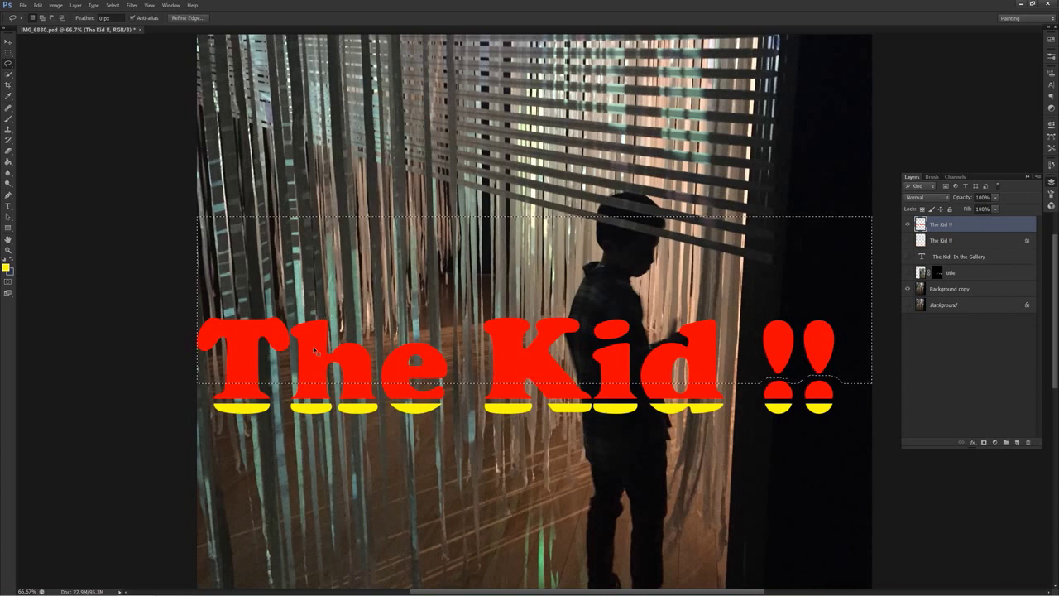
pyautogui.moveTo(314, 351); pyautogui.dragTo(316, 337)
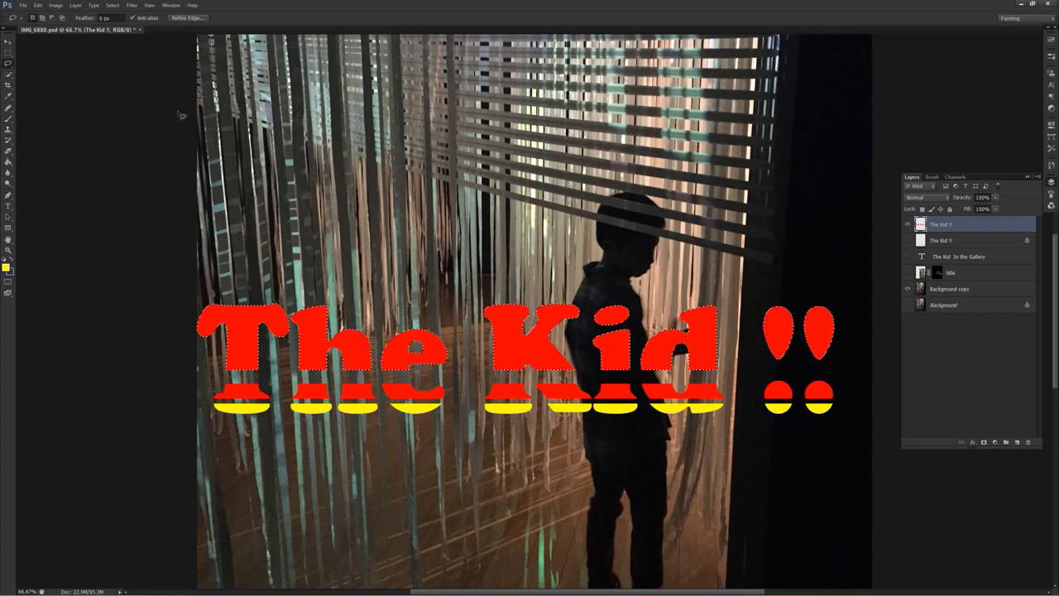
pyautogui.click(37, 5)
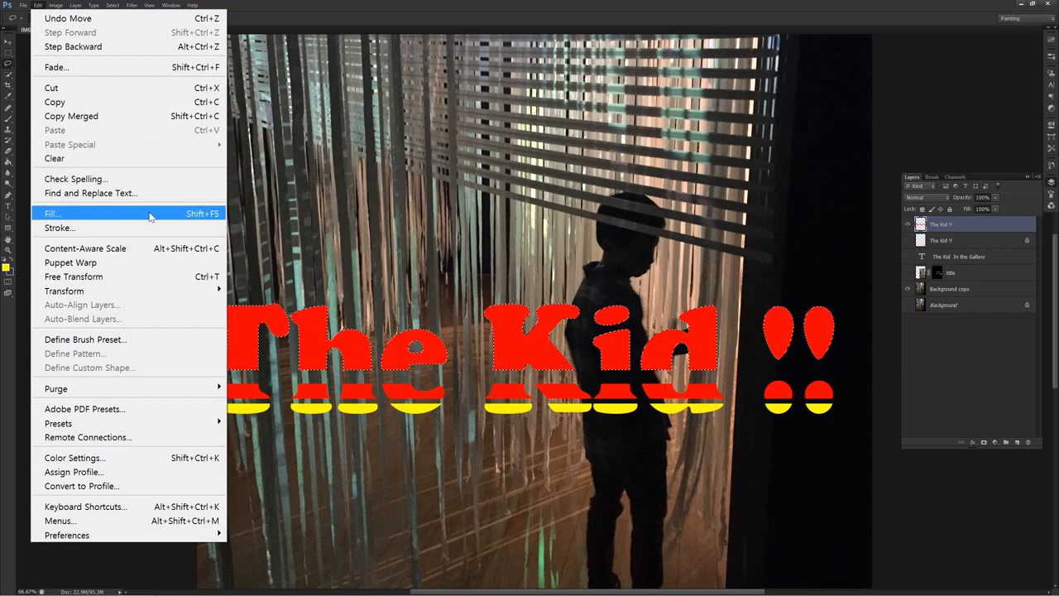
pyautogui.click(150, 213)
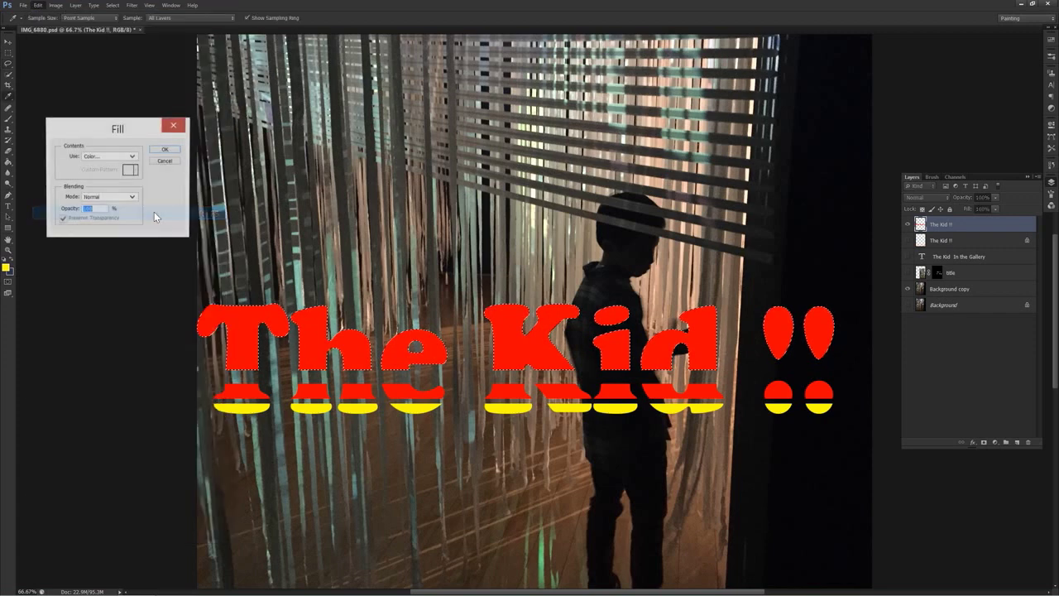
pyautogui.click(165, 162)
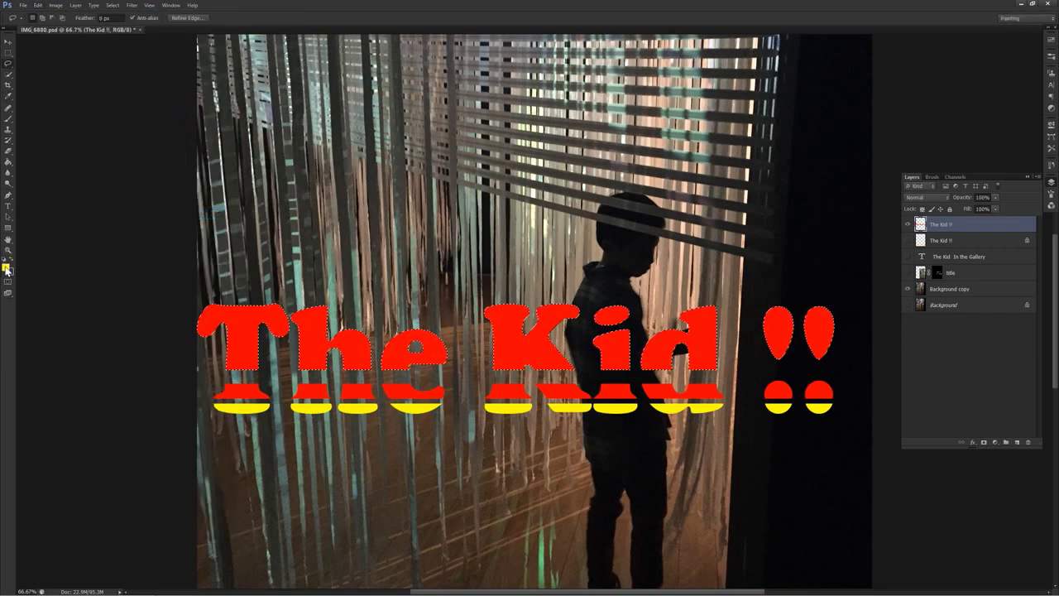
# Recolor the selected upper part of the title orange (#ffb400) with the Paint Bucket tool.
pyautogui.click(6, 268)
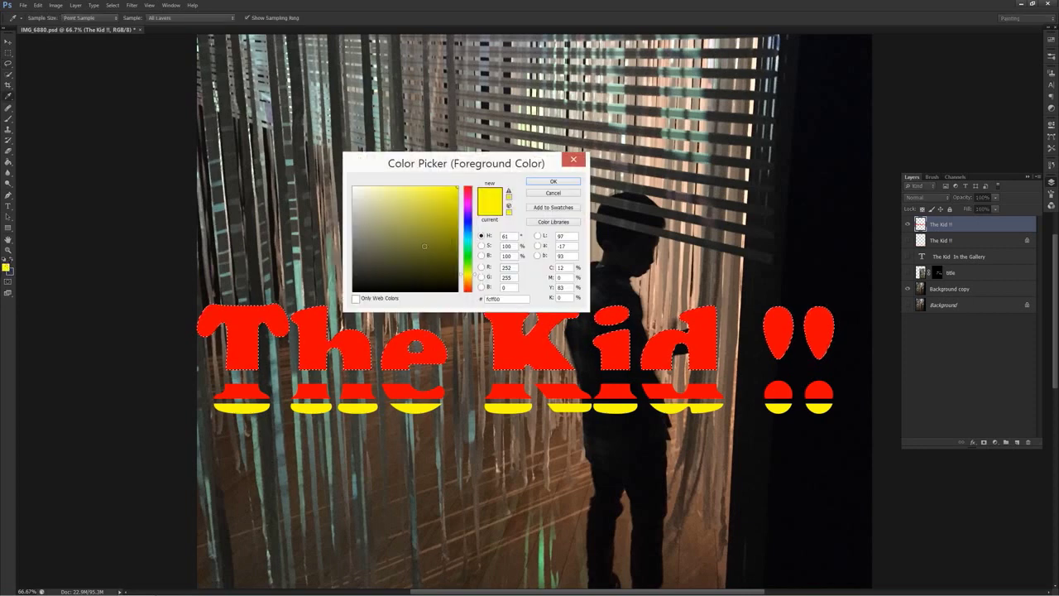
pyautogui.moveTo(467, 217); pyautogui.dragTo(467, 278)
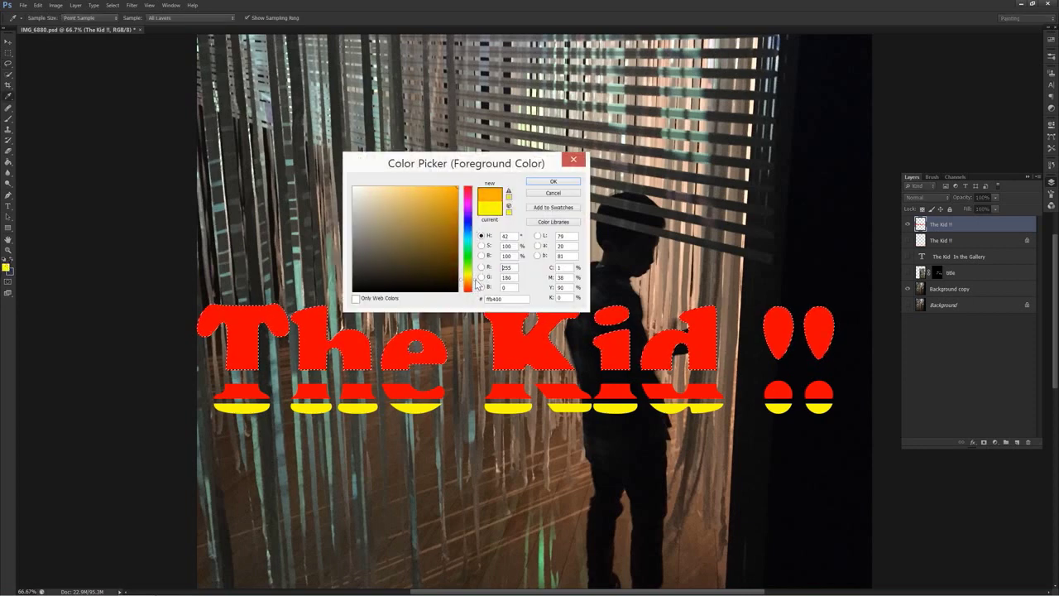
pyautogui.click(558, 183)
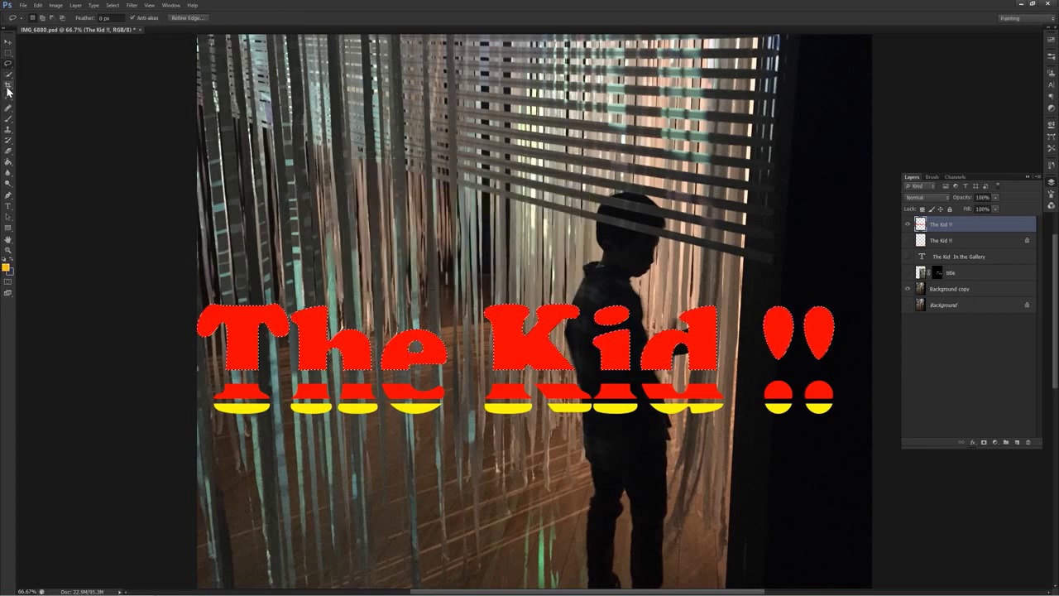
pyautogui.click(8, 162)
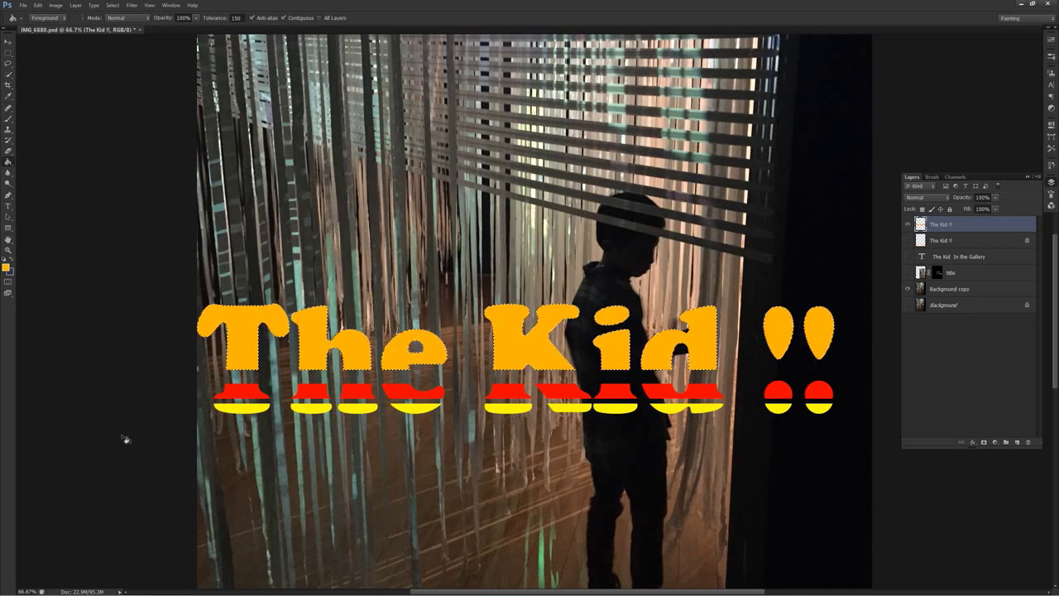
# Select the upper half of the orange lettering with a rectangular marquee and move it straight up to open a third gap.
pyautogui.click(7, 52)
pyautogui.moveTo(217, 164); pyautogui.dragTo(945, 338)
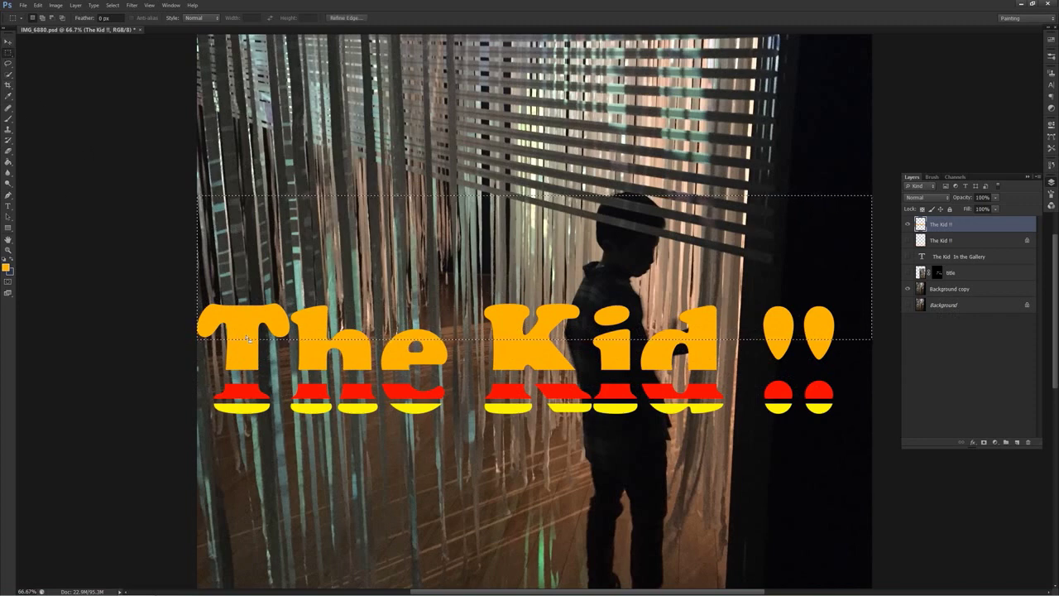
pyautogui.moveTo(311, 328); pyautogui.dragTo(312, 316)
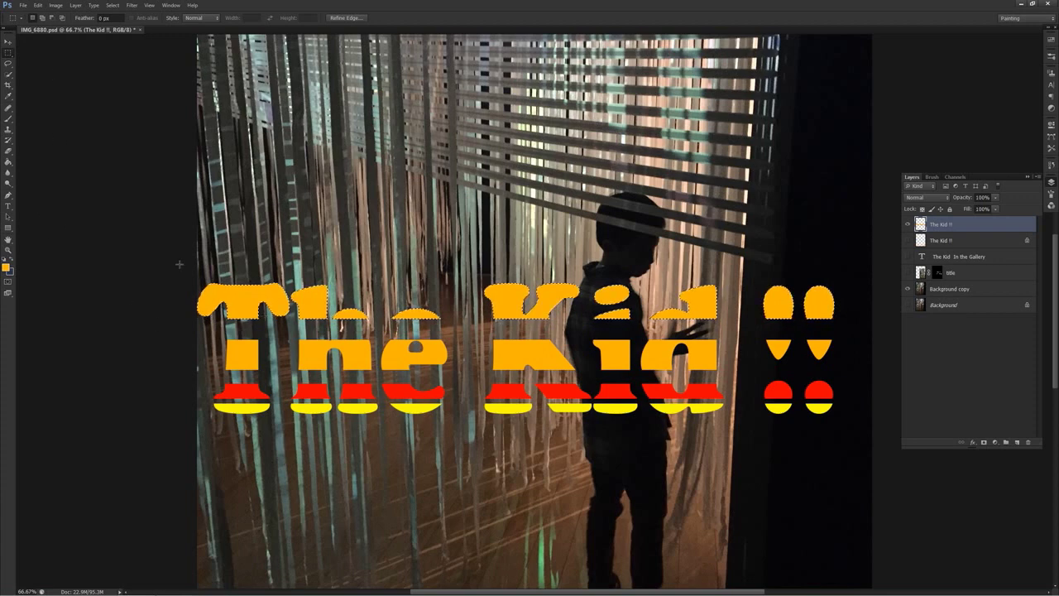
# Fill the selected top band of the title with red in Normal mode at 100% opacity.
pyautogui.click(24, 6)
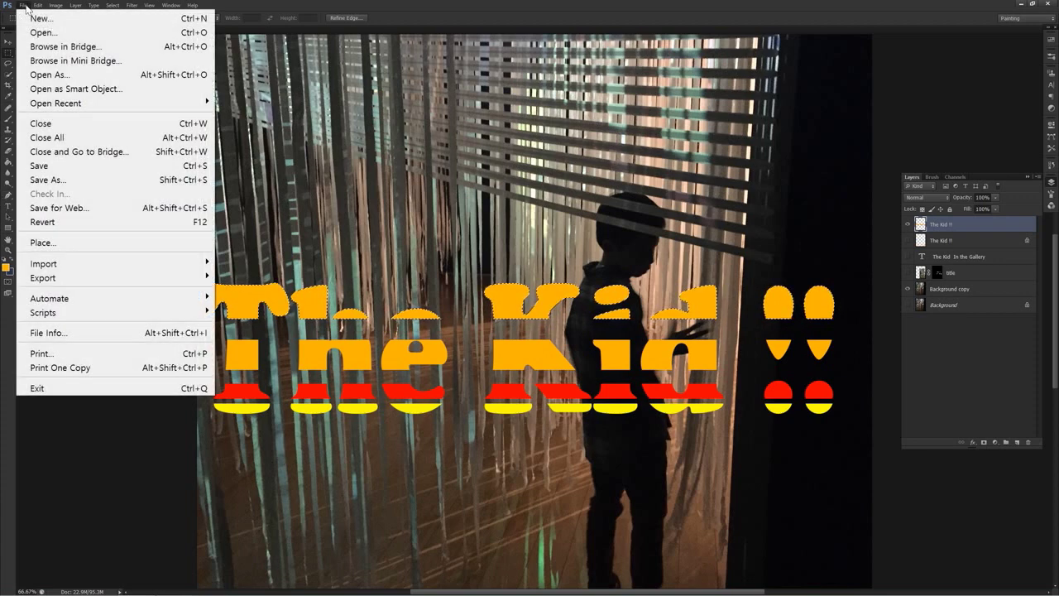
pyautogui.moveTo(37, 5)
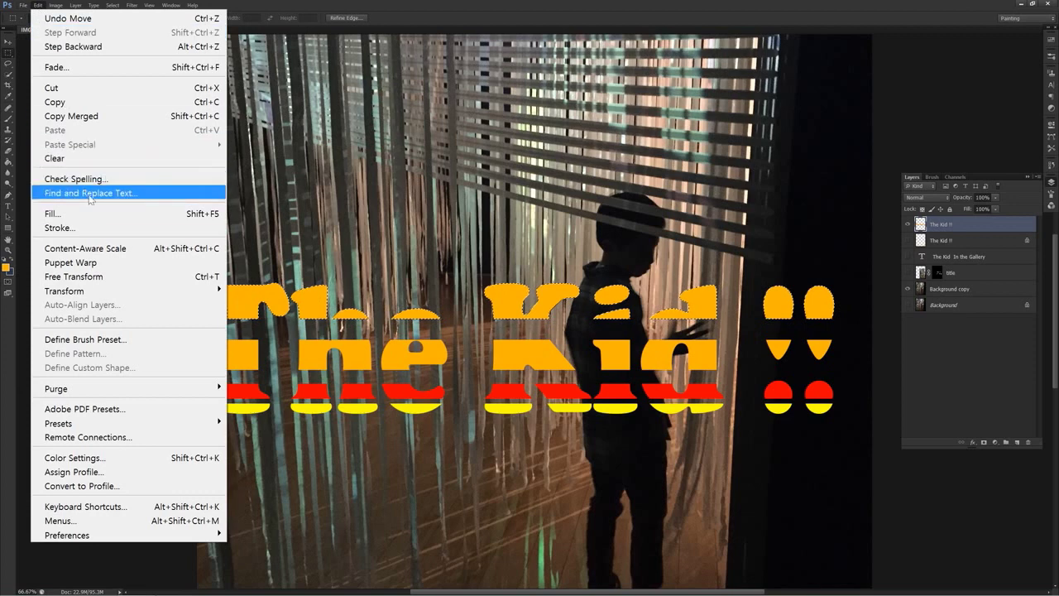
pyautogui.click(100, 217)
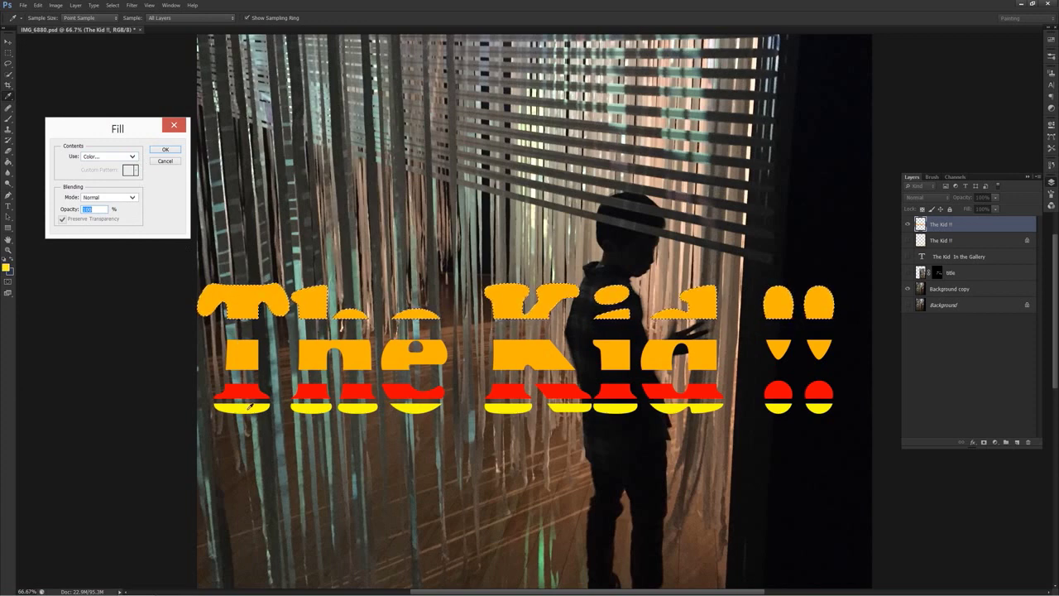
pyautogui.click(174, 150)
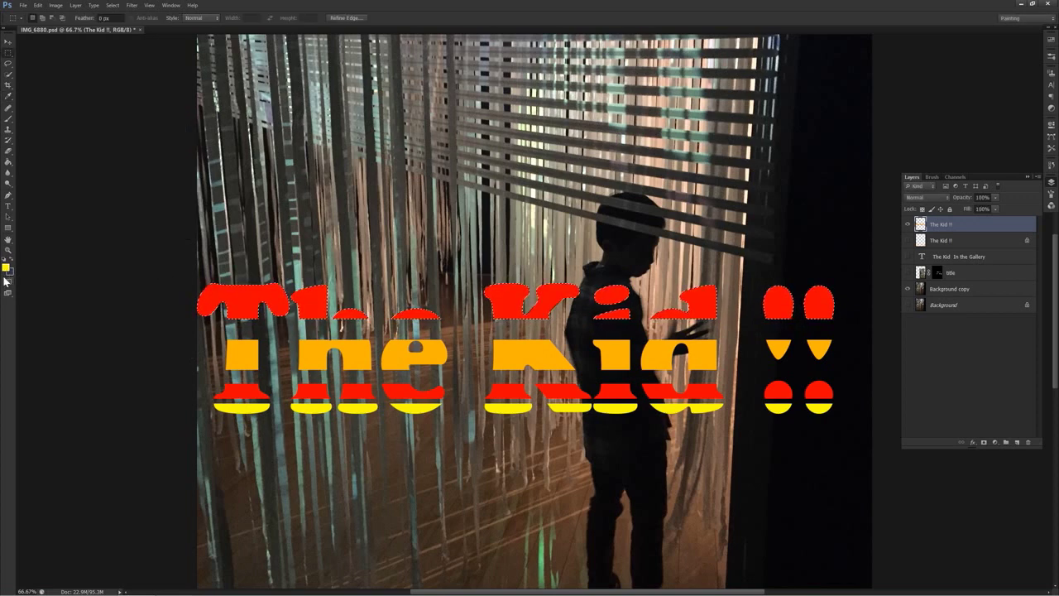
# Fill the selected top band with the yellow (#fcff00) sampled from the title's bottom stripe, in Normal mode at 100% opacity.
pyautogui.click(37, 5)
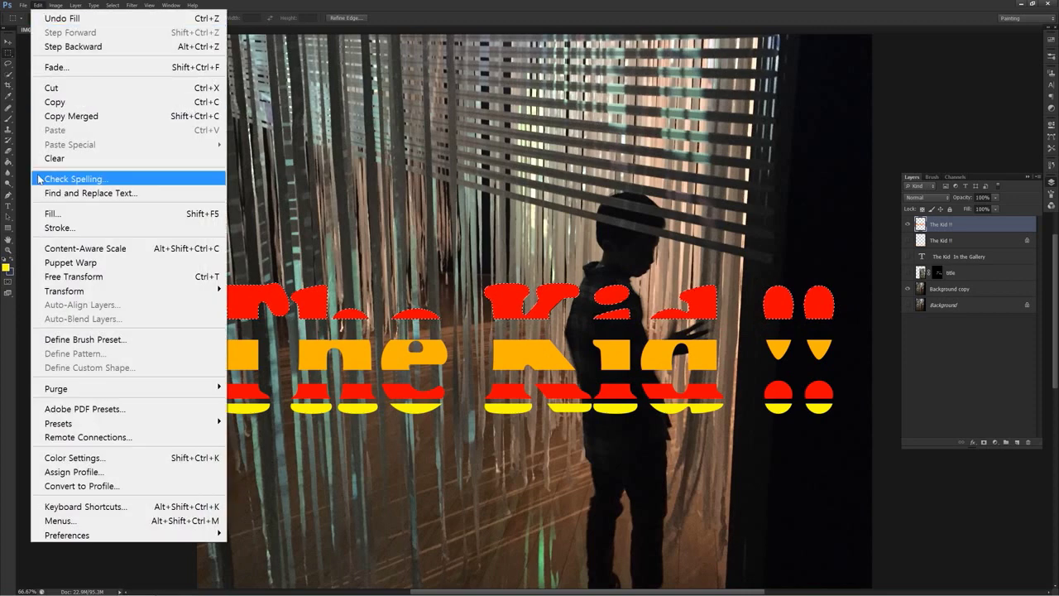
pyautogui.click(52, 215)
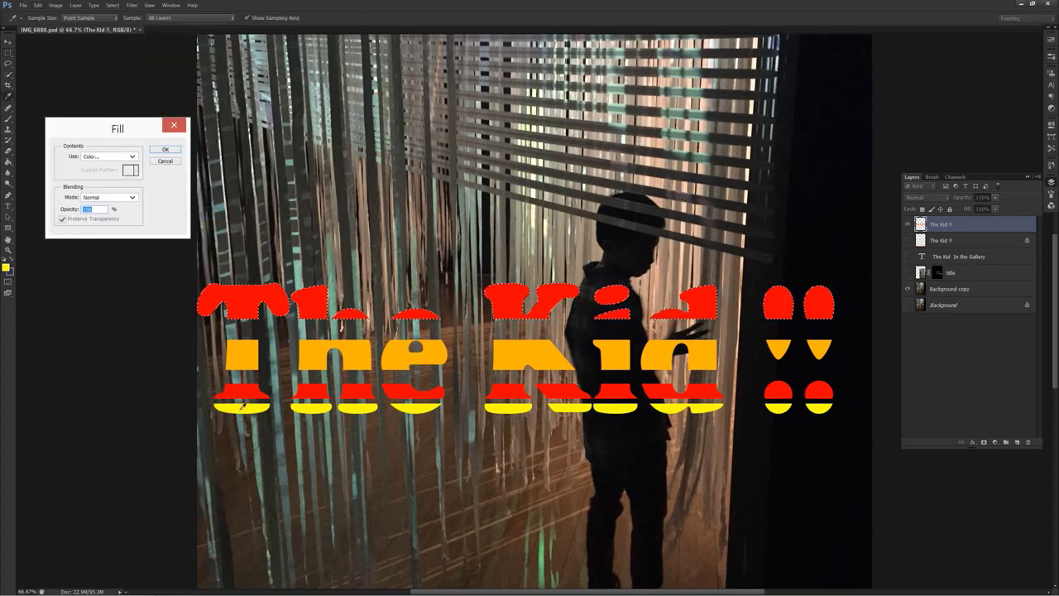
pyautogui.click(108, 156)
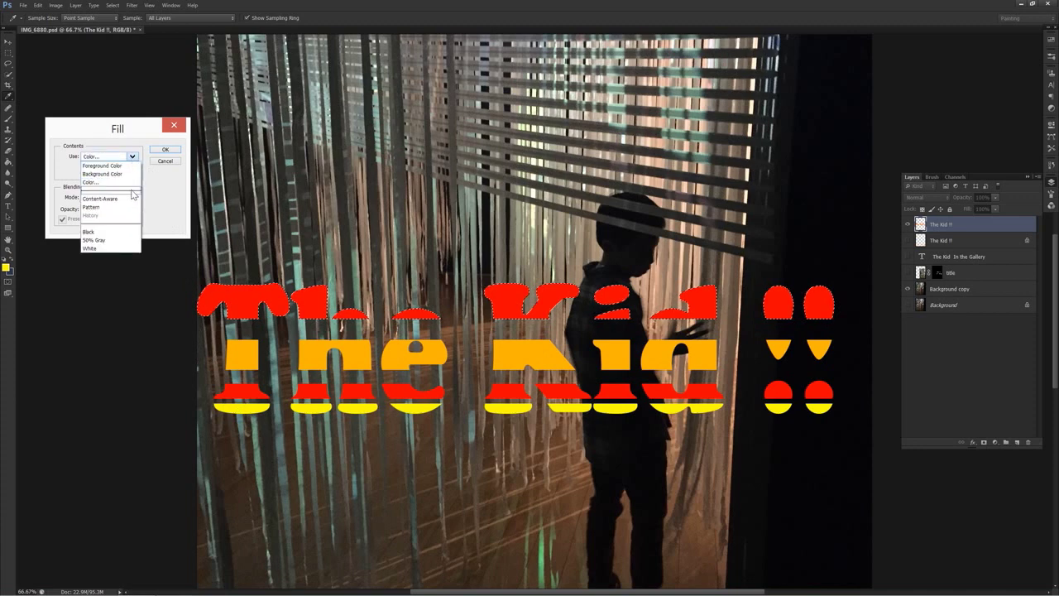
pyautogui.click(107, 179)
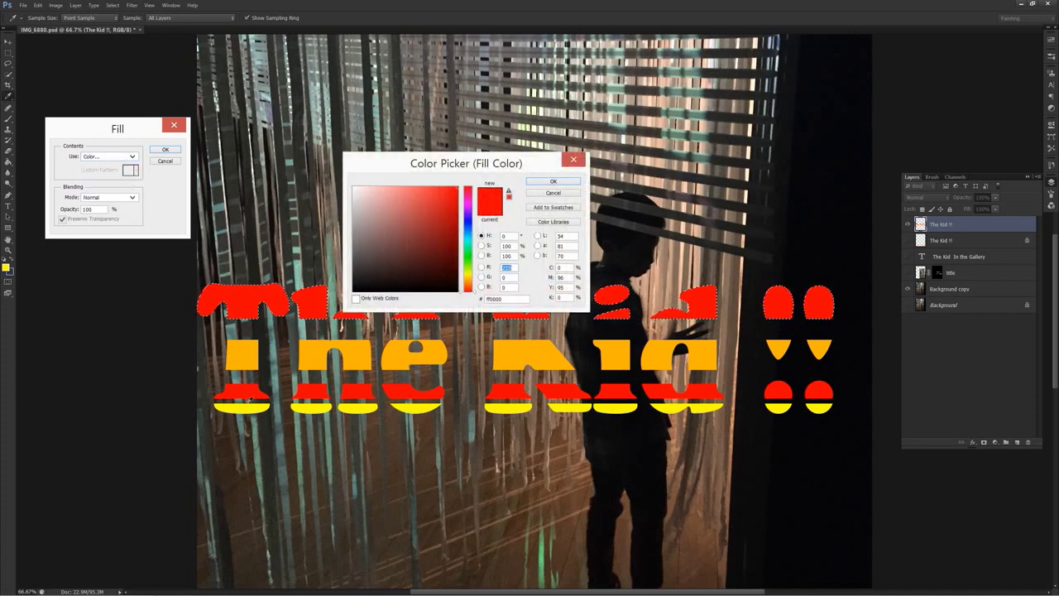
pyautogui.click(250, 405)
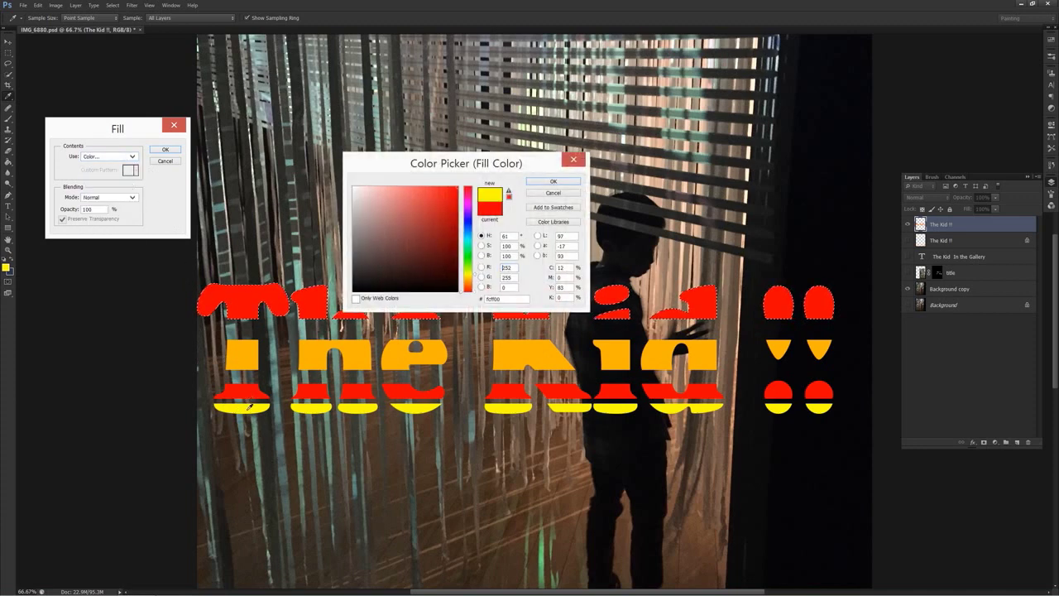
pyautogui.click(554, 182)
pyautogui.click(163, 150)
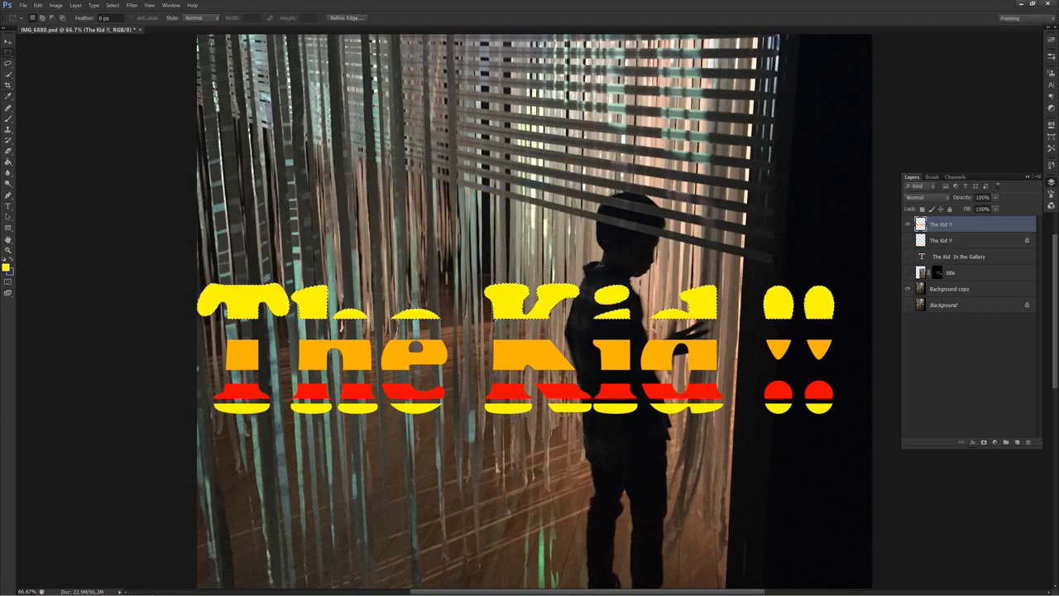
# Deselect the top band and move the whole striped title slightly down over the photo.
pyautogui.hotkey('ctrl', 'd')
pyautogui.click(9, 41)
pyautogui.moveTo(406, 359); pyautogui.dragTo(406, 397)
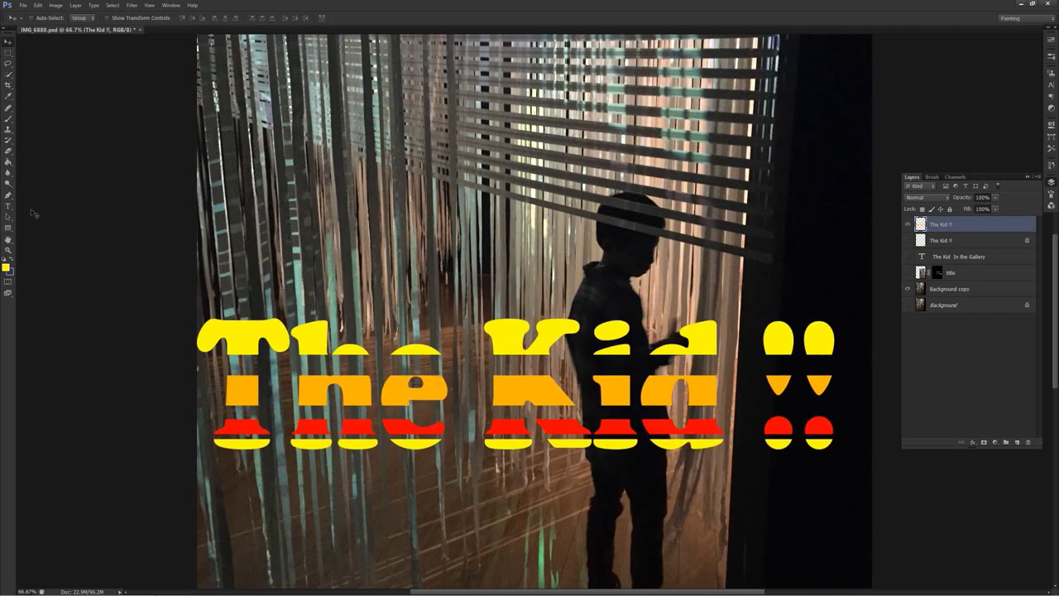
# Lasso the letter "e" in "The", shrink and tilt it with Free Transform beside the "h", and clear the selection.
pyautogui.click(8, 64)
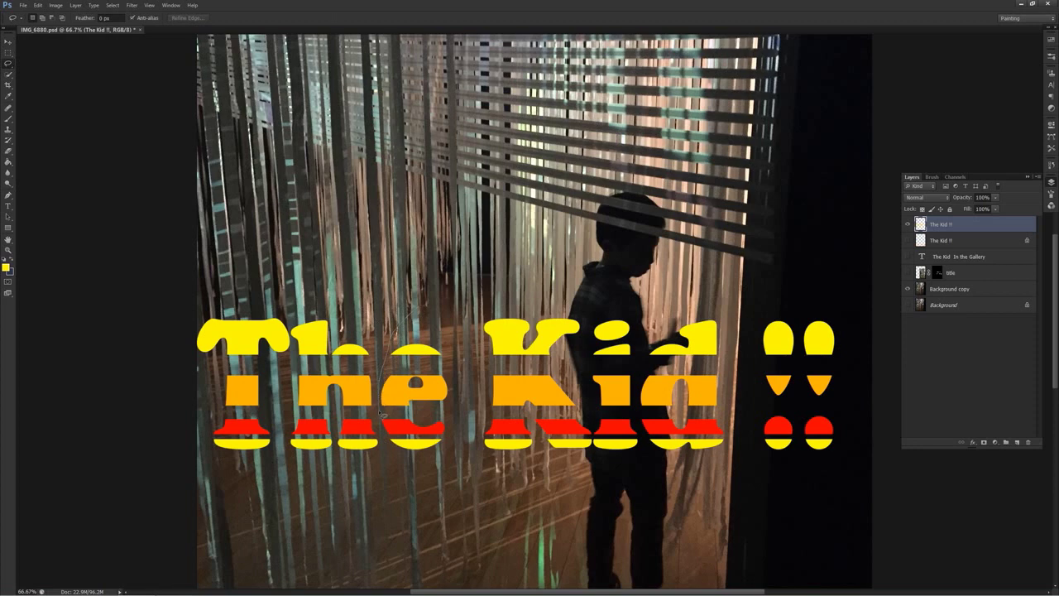
pyautogui.moveTo(386, 449)
pyautogui.mouseDown()
pyautogui.moveTo(423, 478)
pyautogui.moveTo(468, 470)
pyautogui.moveTo(466, 365)
pyautogui.moveTo(422, 298)
pyautogui.moveTo(412, 306)
pyautogui.mouseUp()
pyautogui.hotkey('ctrl', 't')
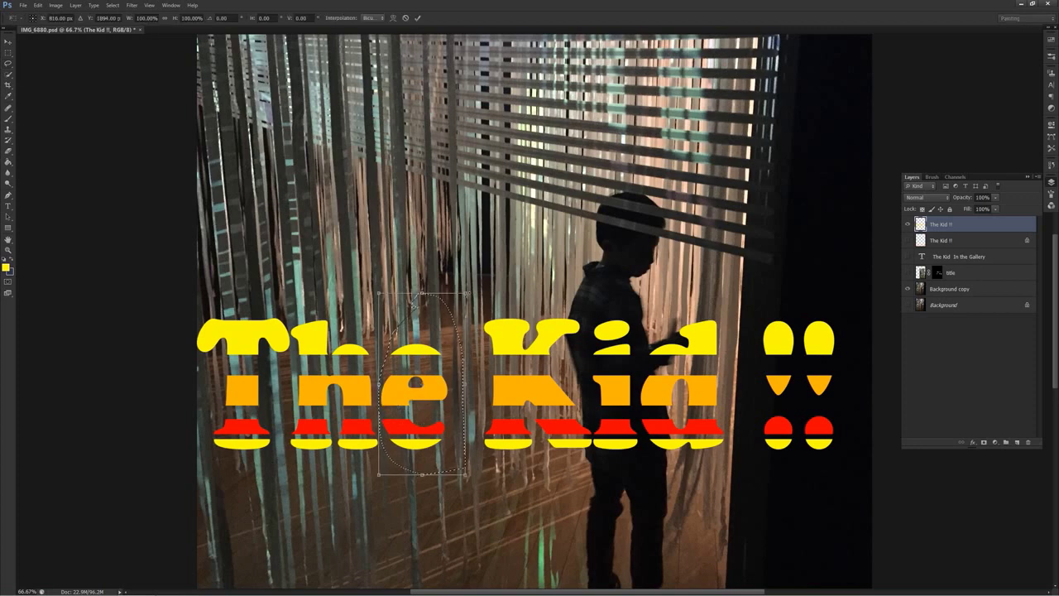
pyautogui.moveTo(465, 293)
pyautogui.mouseDown()
pyautogui.moveTo(426, 369)
pyautogui.moveTo(473, 385)
pyautogui.moveTo(497, 423)
pyautogui.moveTo(451, 405)
pyautogui.moveTo(465, 409)
pyautogui.moveTo(461, 417)
pyautogui.mouseUp()
pyautogui.press('Return')
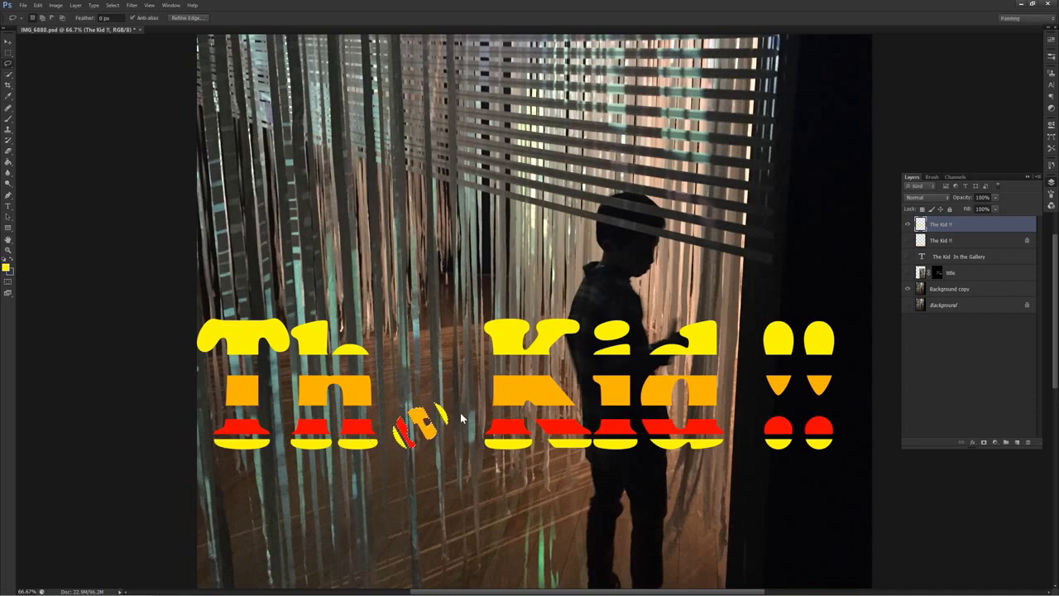
pyautogui.press('Delete')
pyautogui.hotkey('ctrl', 'd')
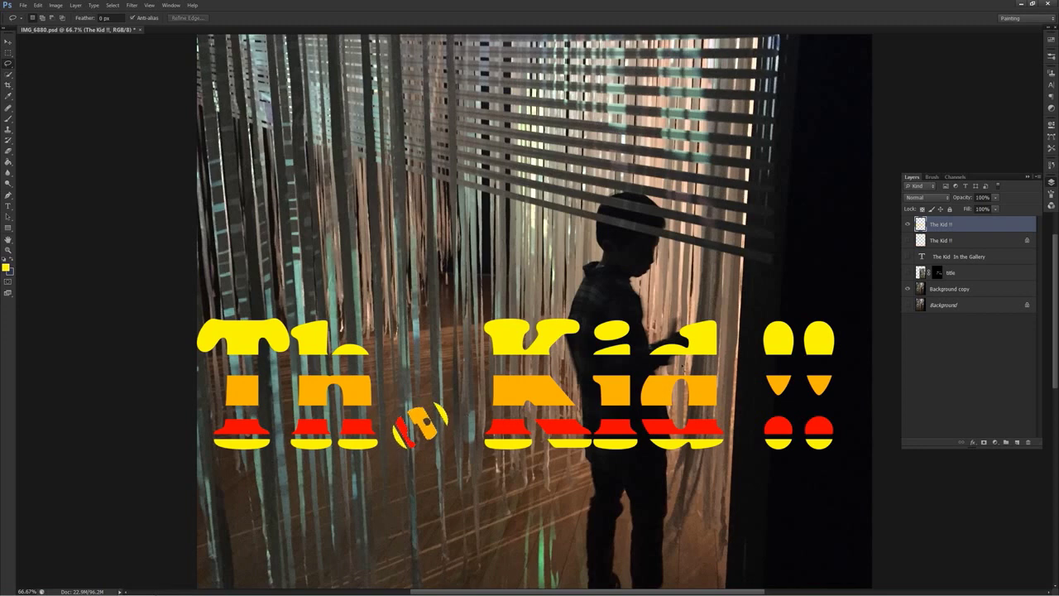
# Lock the title layer's transparent pixels and brush bright green (#30ff00) over the small tilted "e".
pyautogui.click(922, 211)
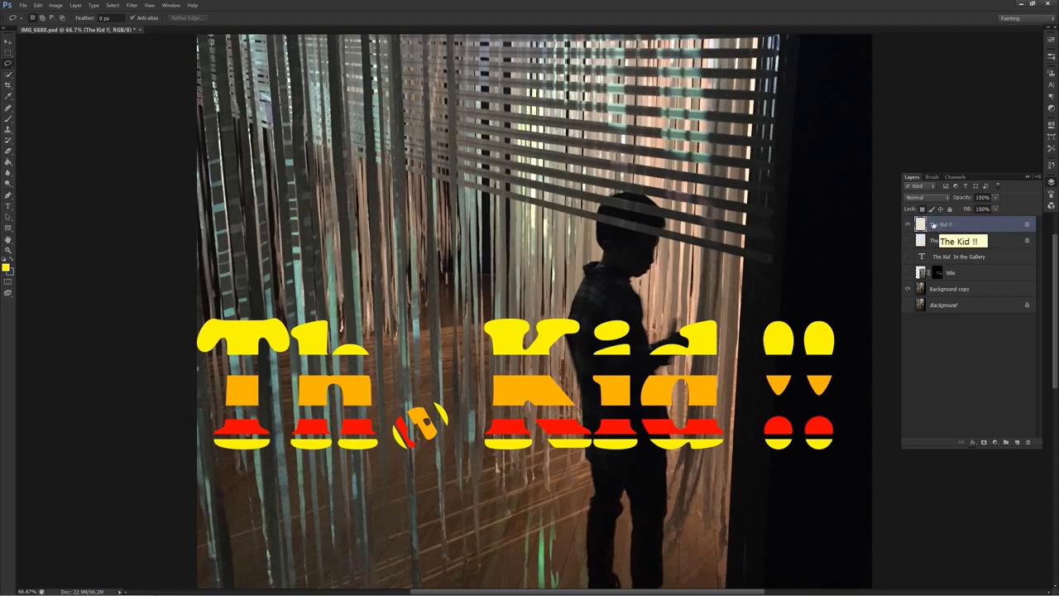
pyautogui.click(7, 268)
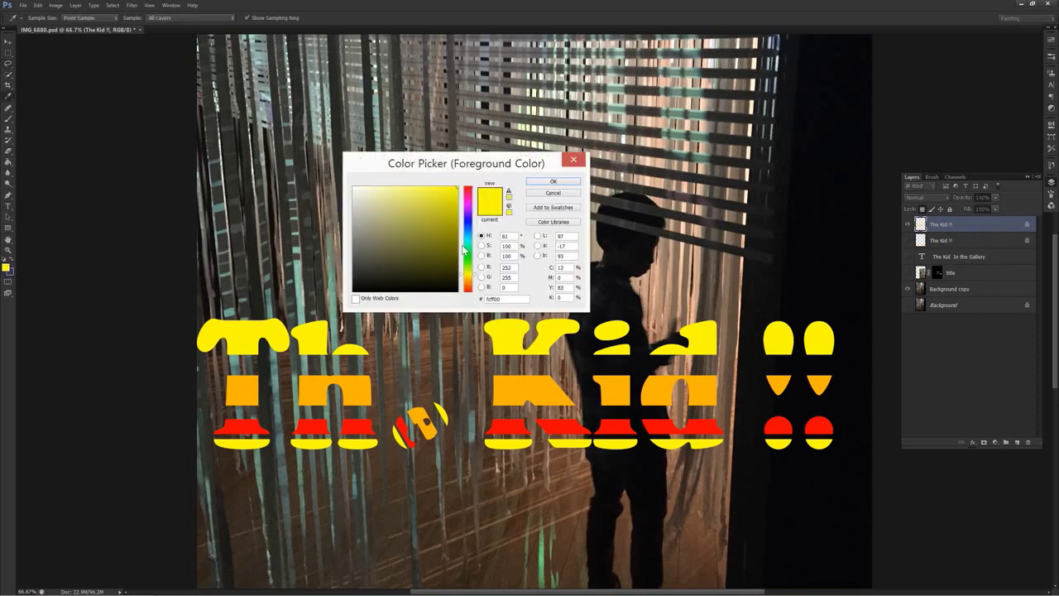
pyautogui.moveTo(477, 276); pyautogui.dragTo(480, 264)
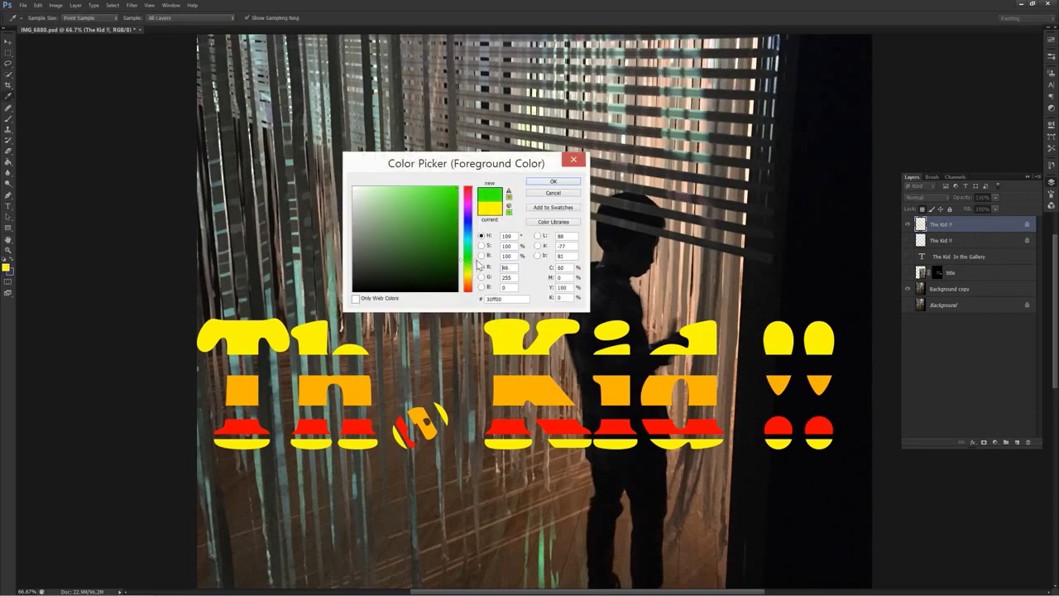
pyautogui.click(554, 183)
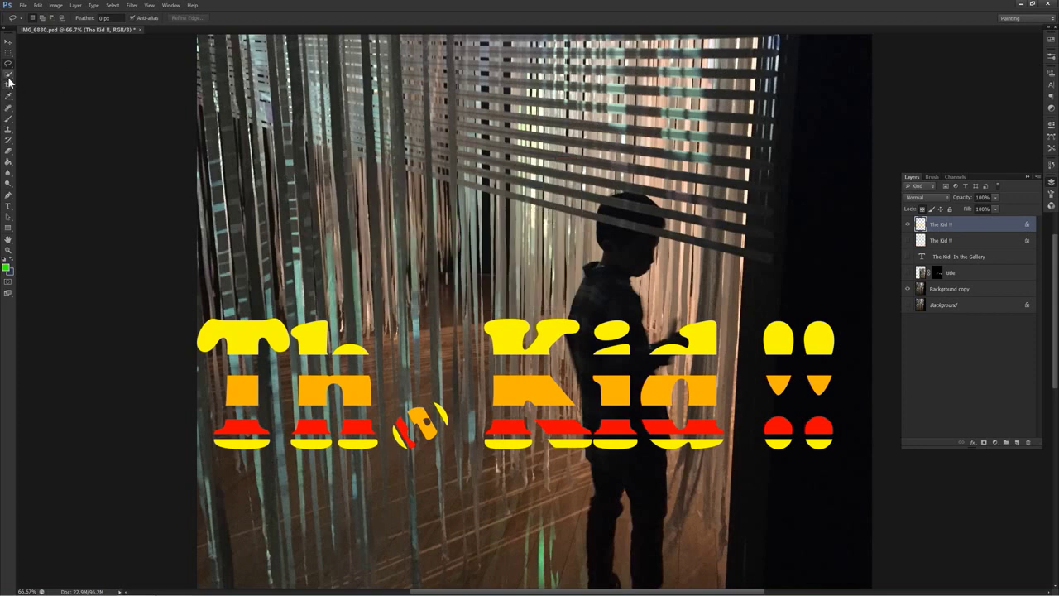
pyautogui.click(9, 119)
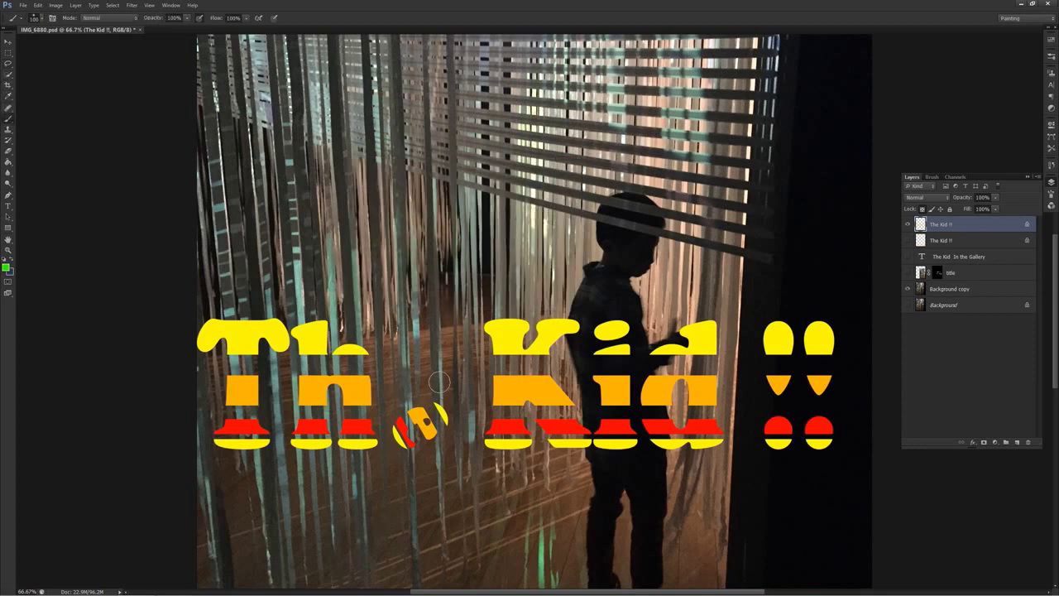
pyautogui.moveTo(437, 419)
pyautogui.mouseDown()
pyautogui.moveTo(429, 385)
pyautogui.moveTo(415, 478)
pyautogui.moveTo(404, 395)
pyautogui.moveTo(423, 460)
pyautogui.moveTo(442, 417)
pyautogui.mouseUp()
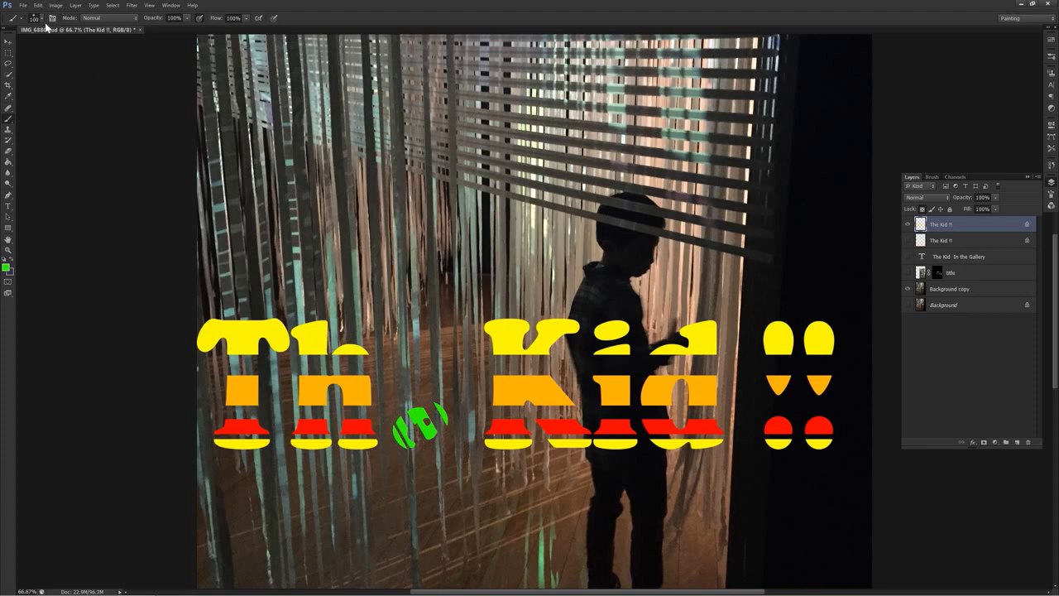
# Set the foreground color to muted green (#6f9a65) and brush it over the lower part of the small "e".
pyautogui.click(7, 271)
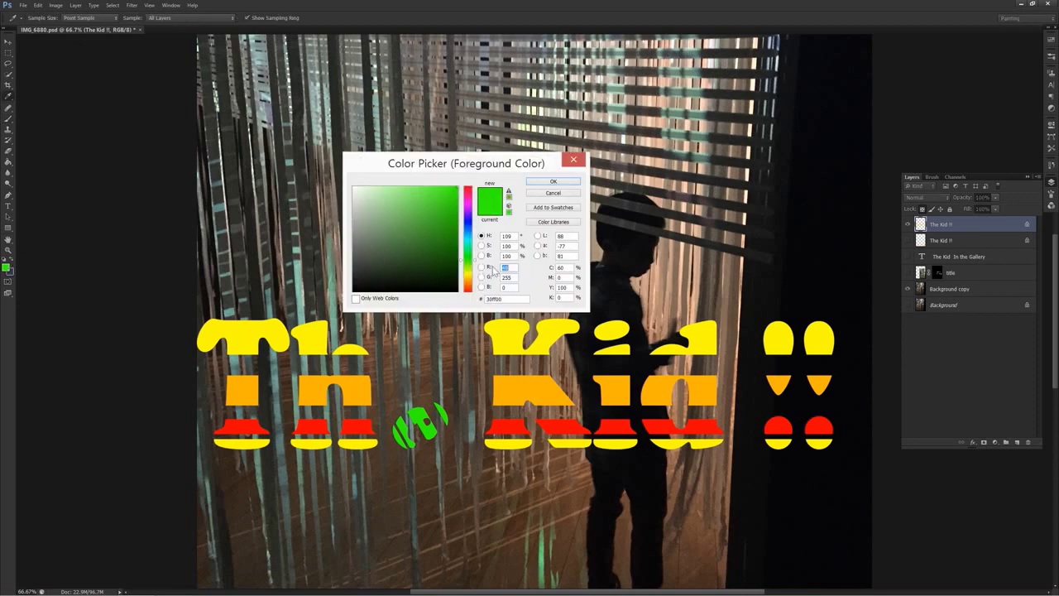
pyautogui.click(384, 259)
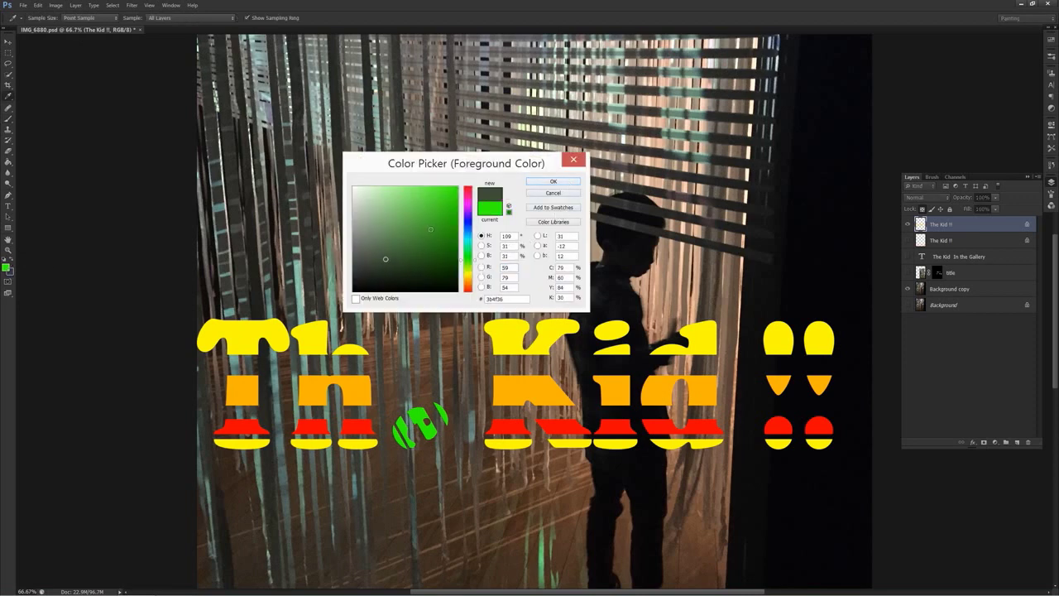
pyautogui.click(388, 227)
pyautogui.click(565, 183)
pyautogui.press('b')
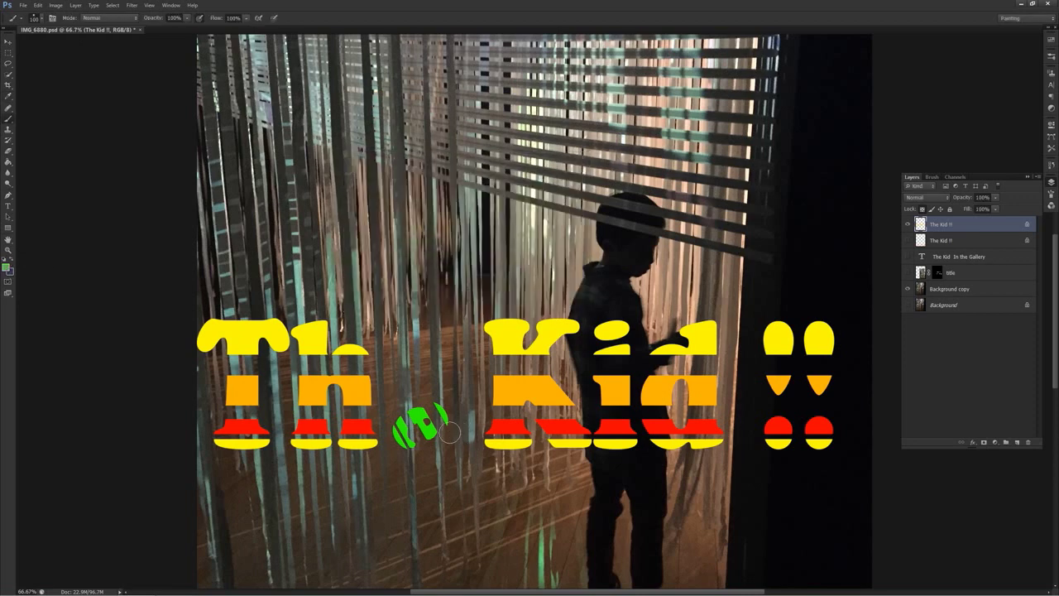
pyautogui.moveTo(421, 449)
pyautogui.mouseDown()
pyautogui.moveTo(445, 417)
pyautogui.moveTo(440, 432)
pyautogui.moveTo(398, 441)
pyautogui.moveTo(444, 447)
pyautogui.moveTo(447, 430)
pyautogui.mouseUp()
pyautogui.moveTo(943, 593)
pyautogui.click(6, 268)
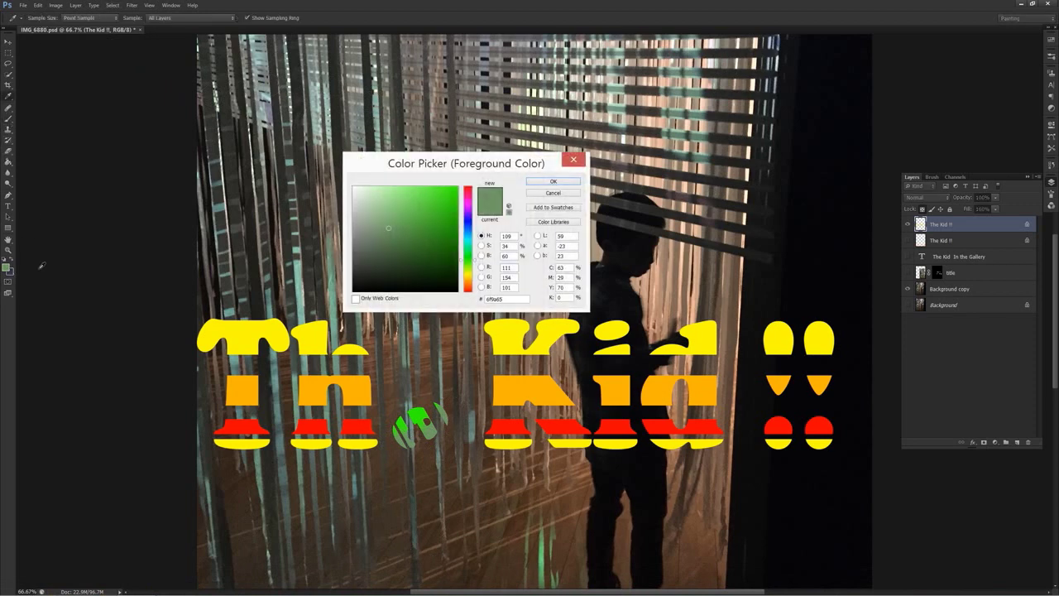
pyautogui.click(553, 181)
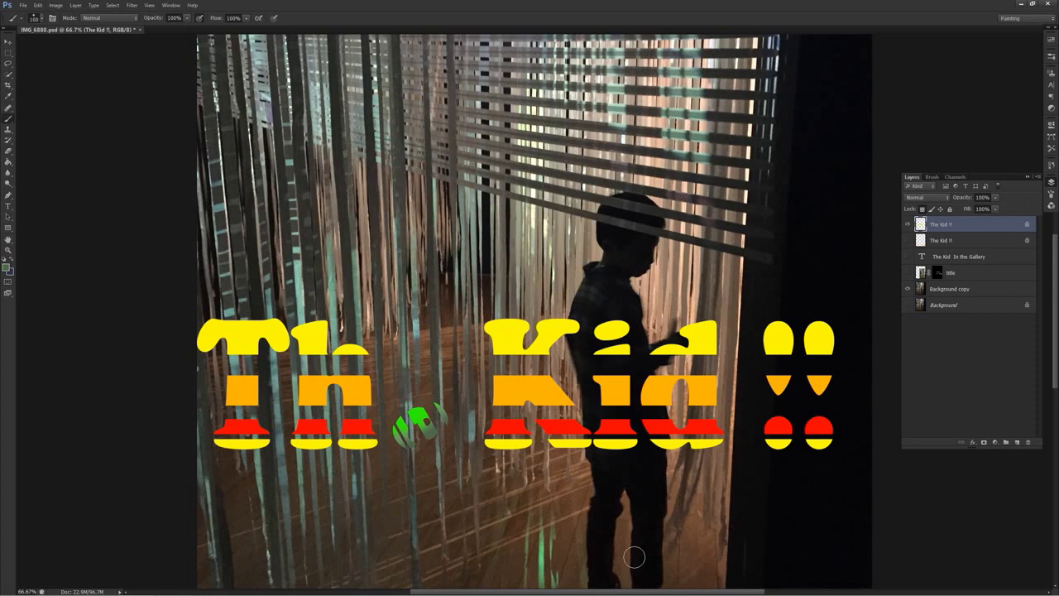
# Lasso the last exclamation mark of the title and enlarge it with Free Transform to about 261% width and 167% height.
pyautogui.click(8, 64)
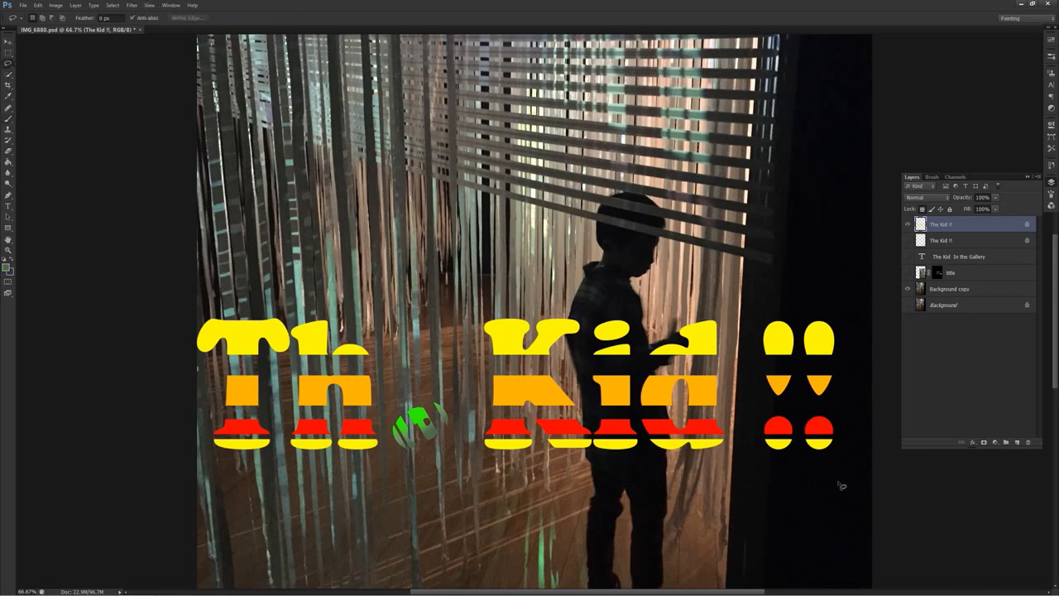
pyautogui.moveTo(838, 482)
pyautogui.mouseDown()
pyautogui.moveTo(805, 446)
pyautogui.moveTo(802, 419)
pyautogui.moveTo(802, 345)
pyautogui.moveTo(830, 292)
pyautogui.moveTo(860, 429)
pyautogui.moveTo(838, 483)
pyautogui.mouseUp()
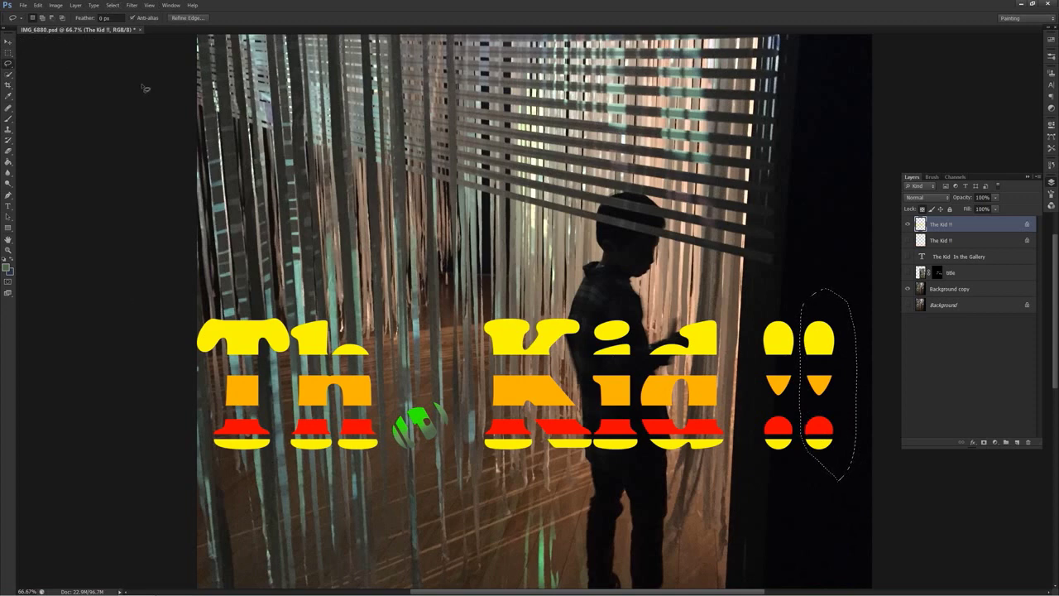
pyautogui.hotkey('ctrl', 't')
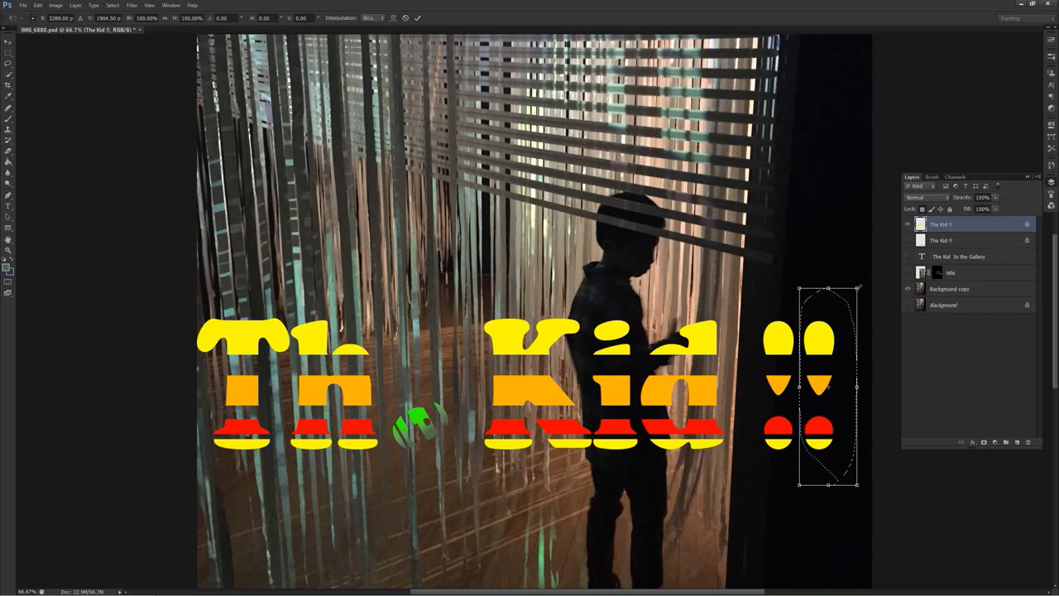
pyautogui.moveTo(859, 287); pyautogui.dragTo(950, 156)
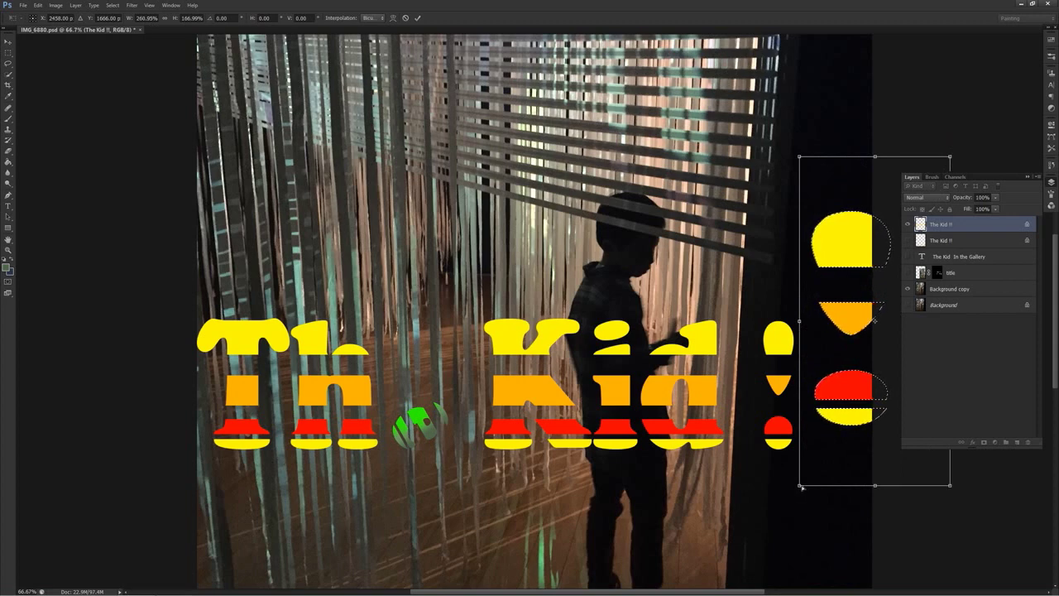
# Distort the exclamation mark's corners into a wide top and narrow base, move it slightly up, and apply the transform.
pyautogui.moveTo(801, 488); pyautogui.dragTo(843, 481)
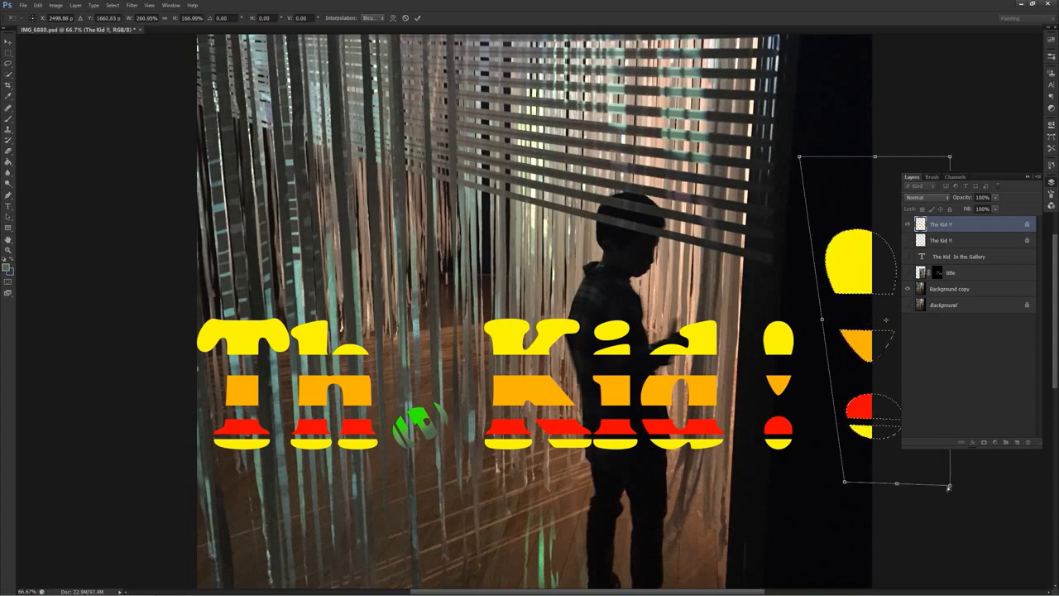
pyautogui.moveTo(949, 488); pyautogui.dragTo(895, 482)
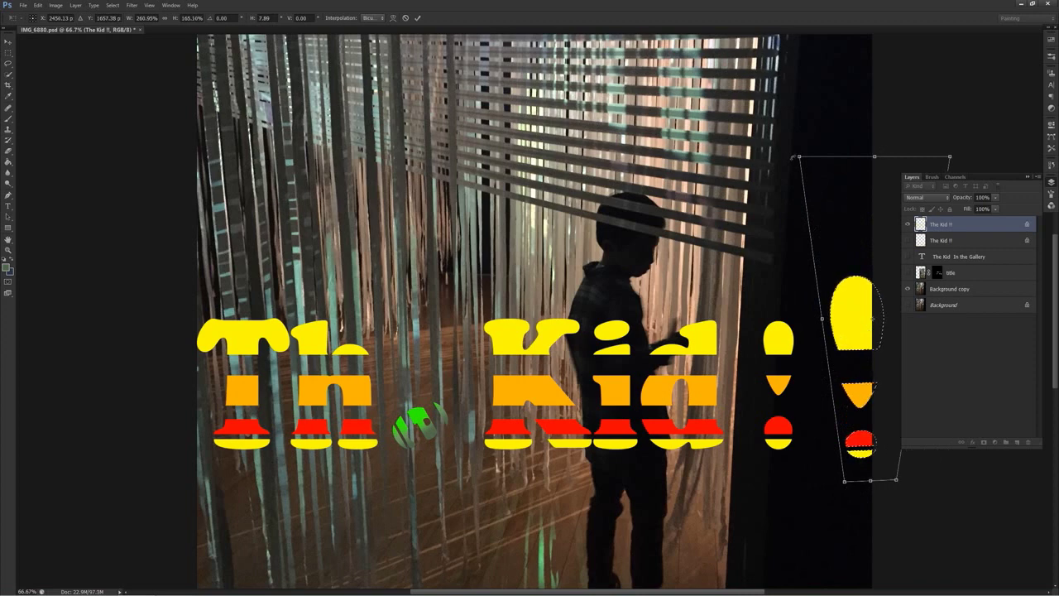
pyautogui.moveTo(779, 154); pyautogui.dragTo(759, 102)
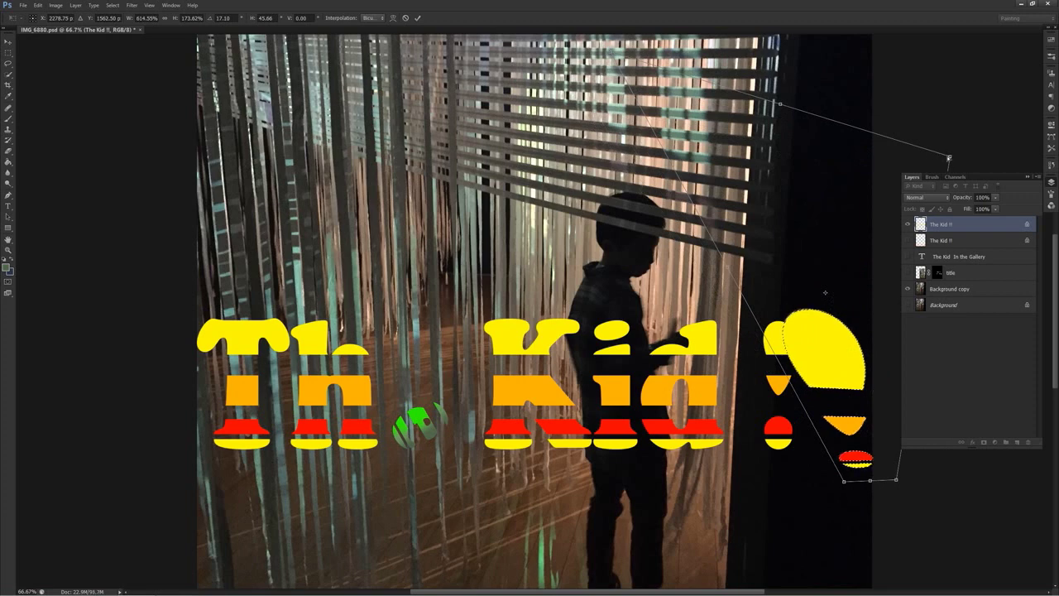
pyautogui.moveTo(948, 157); pyautogui.dragTo(1056, 22)
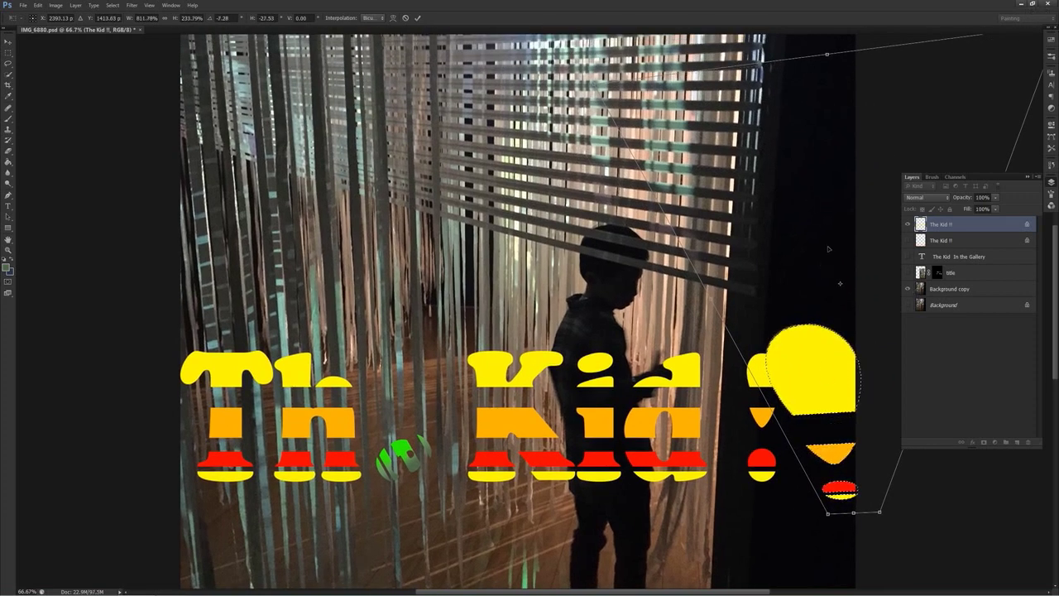
pyautogui.moveTo(827, 248); pyautogui.dragTo(819, 230)
pyautogui.press('Return')
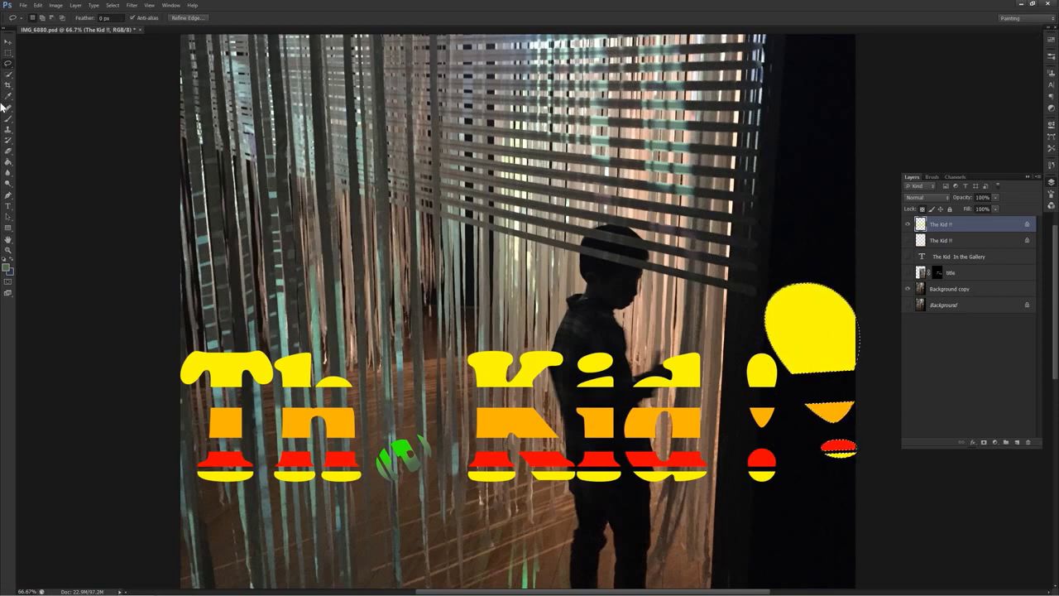
# Deselect the exclamation mark and move the whole striped title slightly up over the photo.
pyautogui.hotkey('ctrl', 'd')
pyautogui.click(8, 42)
pyautogui.moveTo(577, 451)
pyautogui.mouseDown()
pyautogui.moveTo(467, 240)
pyautogui.moveTo(389, 302)
pyautogui.moveTo(487, 319)
pyautogui.moveTo(501, 395)
pyautogui.moveTo(594, 439)
pyautogui.mouseUp()
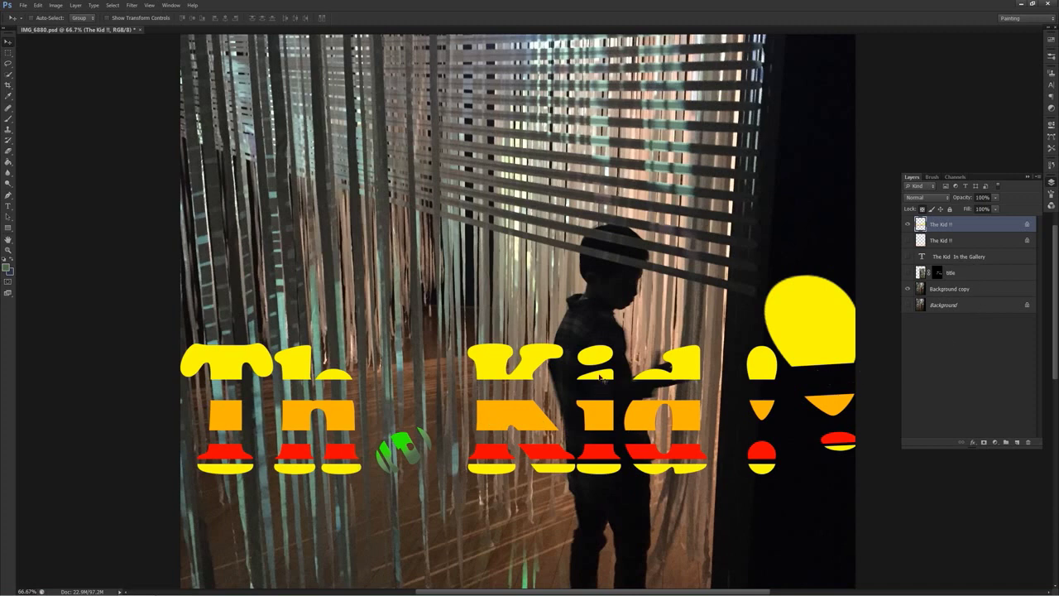
# Show the "The Kid In the Gallery" text layer, move the striped title lower, and shift the text layer slightly down.
pyautogui.hotkey('ctrl', '-')
pyautogui.hotkey('ctrl', '-')
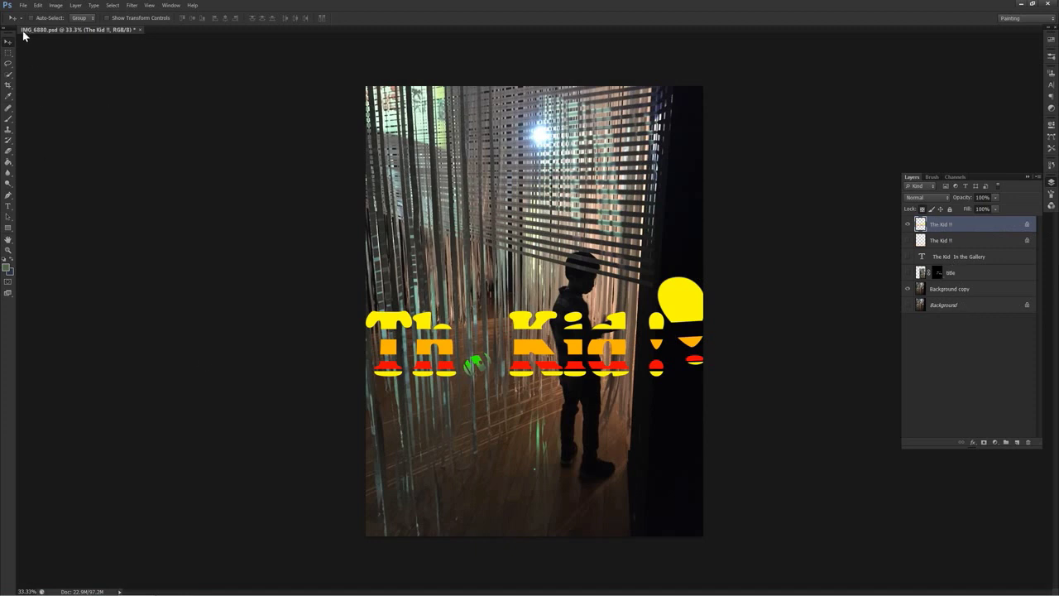
pyautogui.click(907, 257)
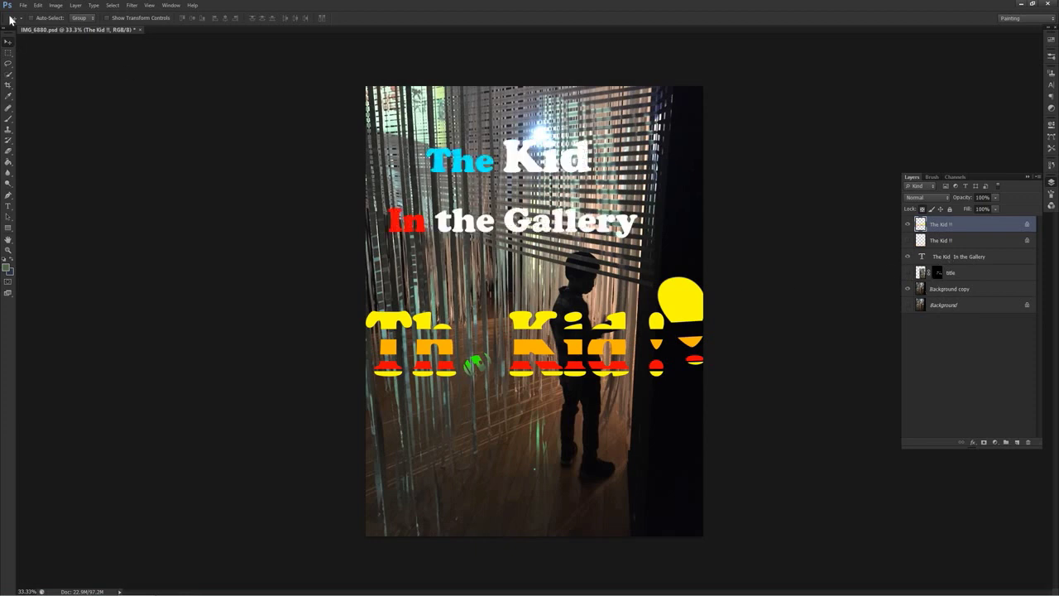
pyautogui.moveTo(537, 224)
pyautogui.mouseDown()
pyautogui.moveTo(627, 244)
pyautogui.moveTo(549, 263)
pyautogui.moveTo(540, 242)
pyautogui.mouseUp()
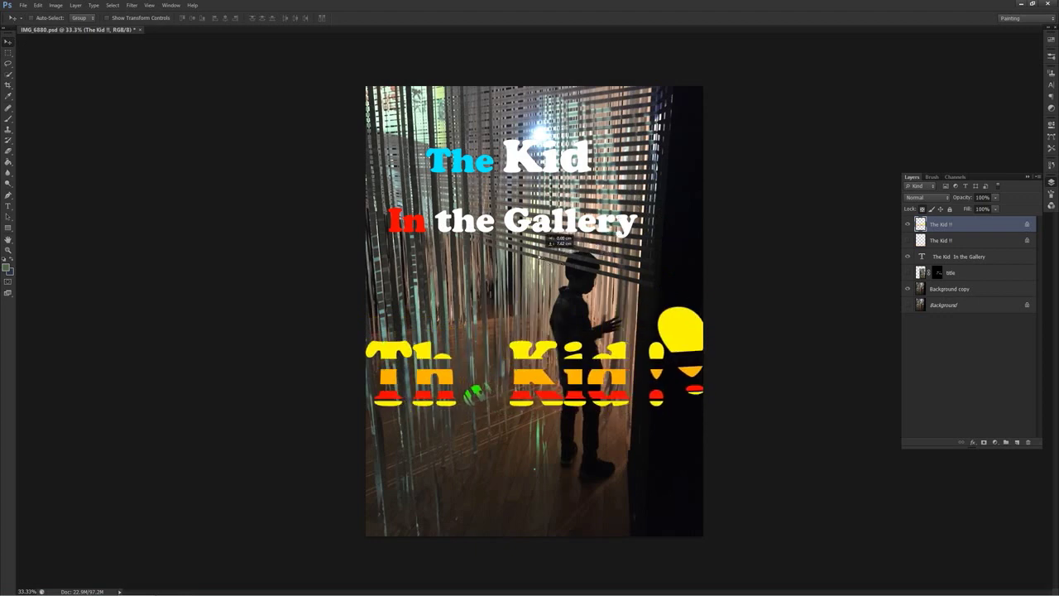
pyautogui.click(941, 258)
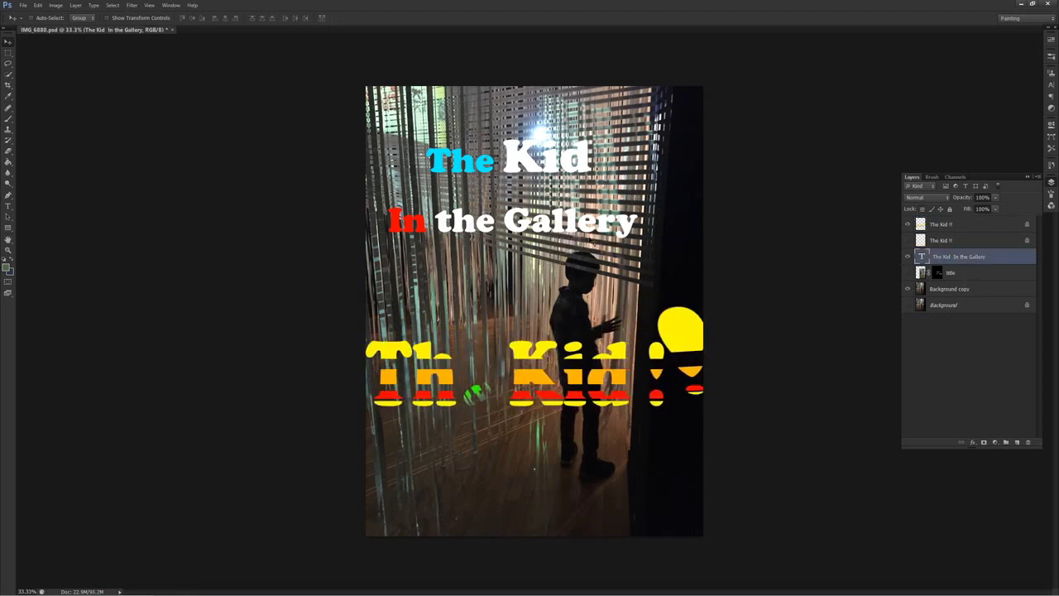
pyautogui.moveTo(513, 163)
pyautogui.mouseDown()
pyautogui.moveTo(512, 180)
pyautogui.moveTo(480, 194)
pyautogui.moveTo(523, 171)
pyautogui.moveTo(517, 181)
pyautogui.mouseUp()
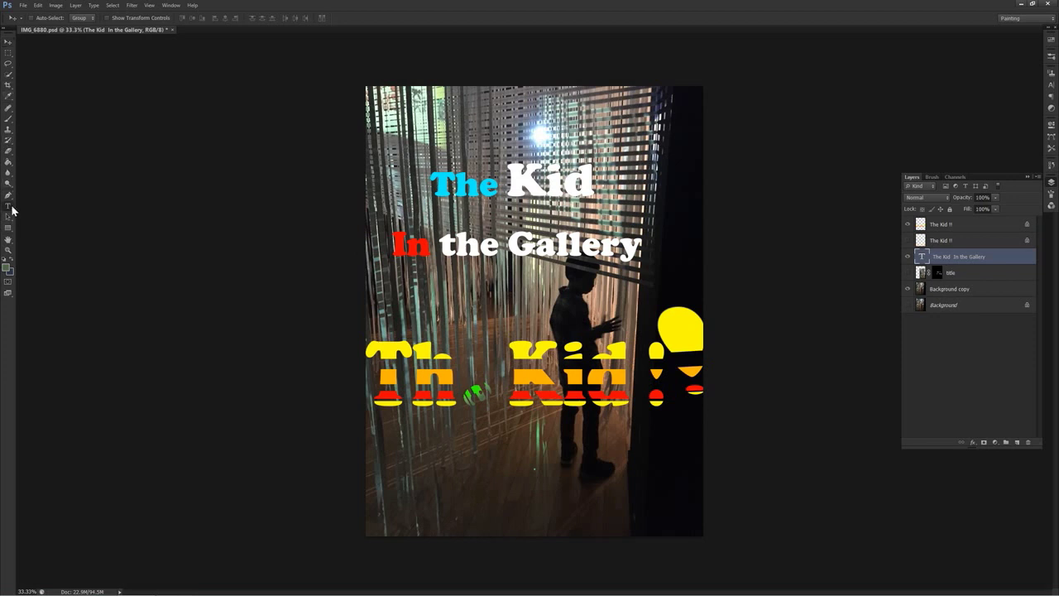
# Edit the first line of the text layer from "The Kid" to "Kids".
pyautogui.click(8, 206)
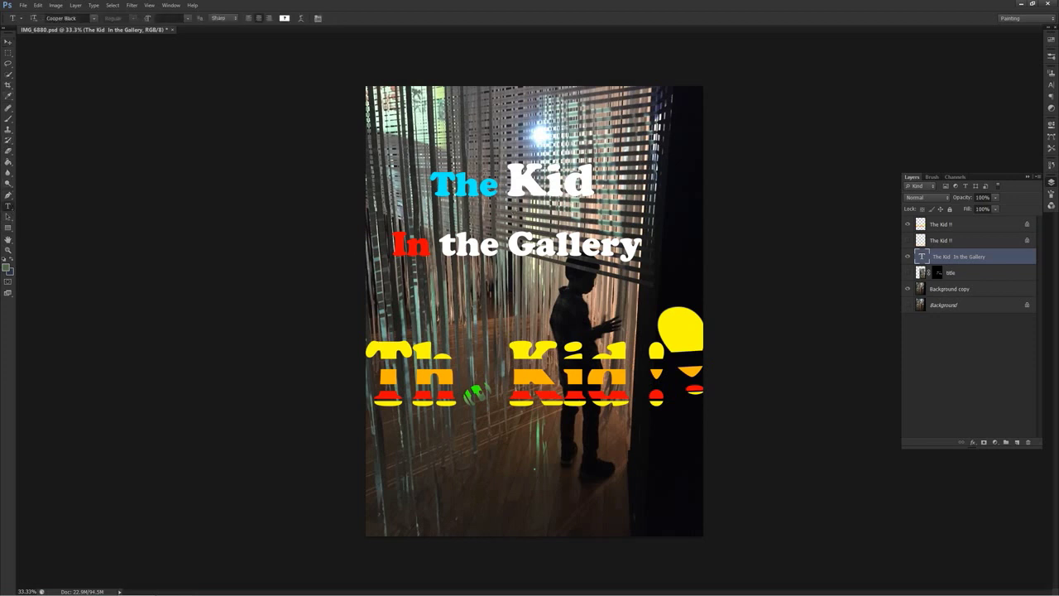
pyautogui.doubleClick(463, 184)
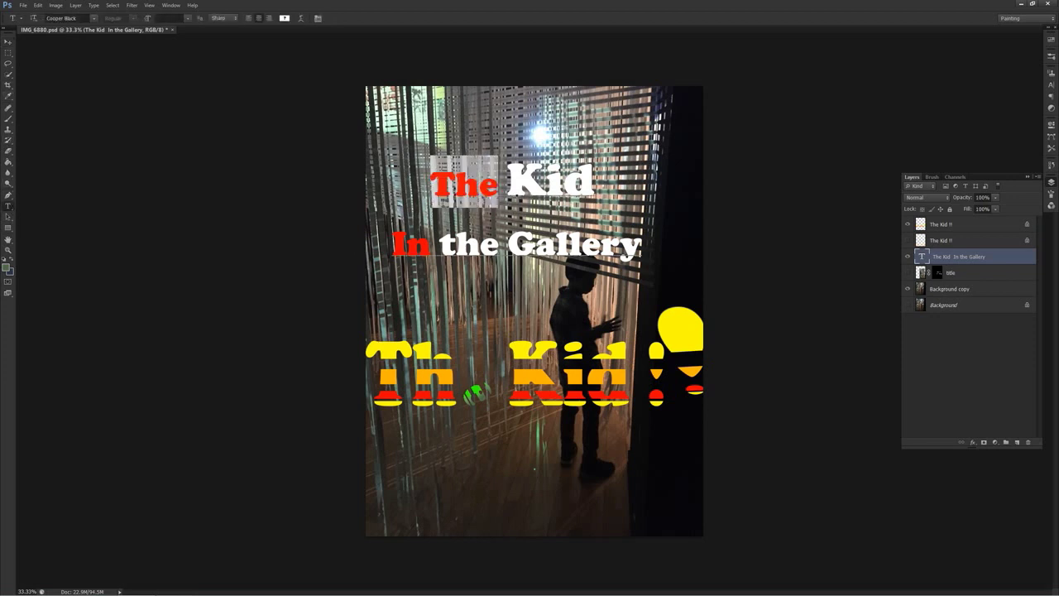
pyautogui.press('BackSpace')
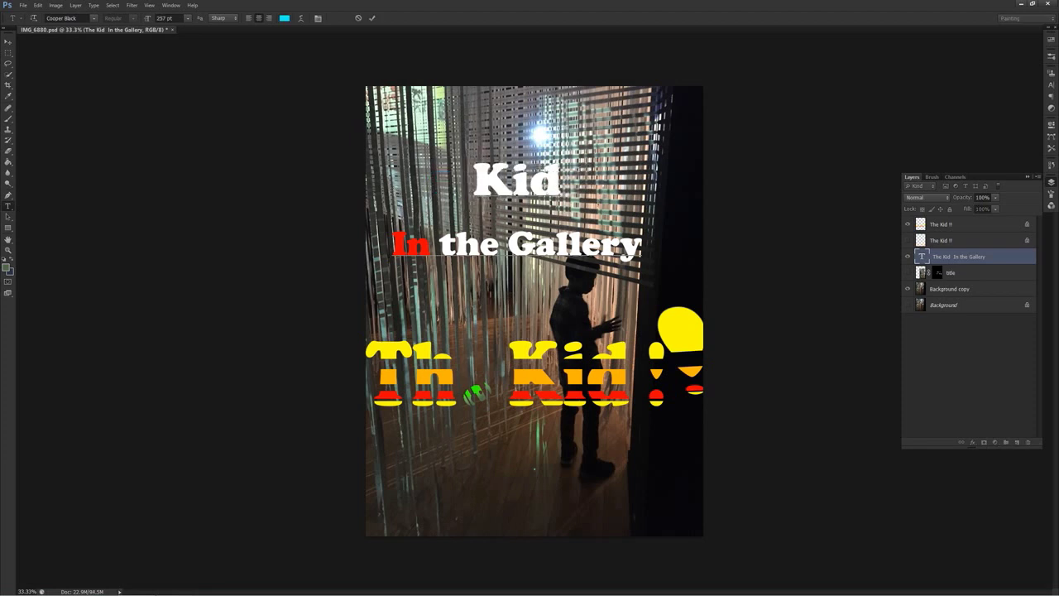
pyautogui.click(561, 185)
pyautogui.write('s')
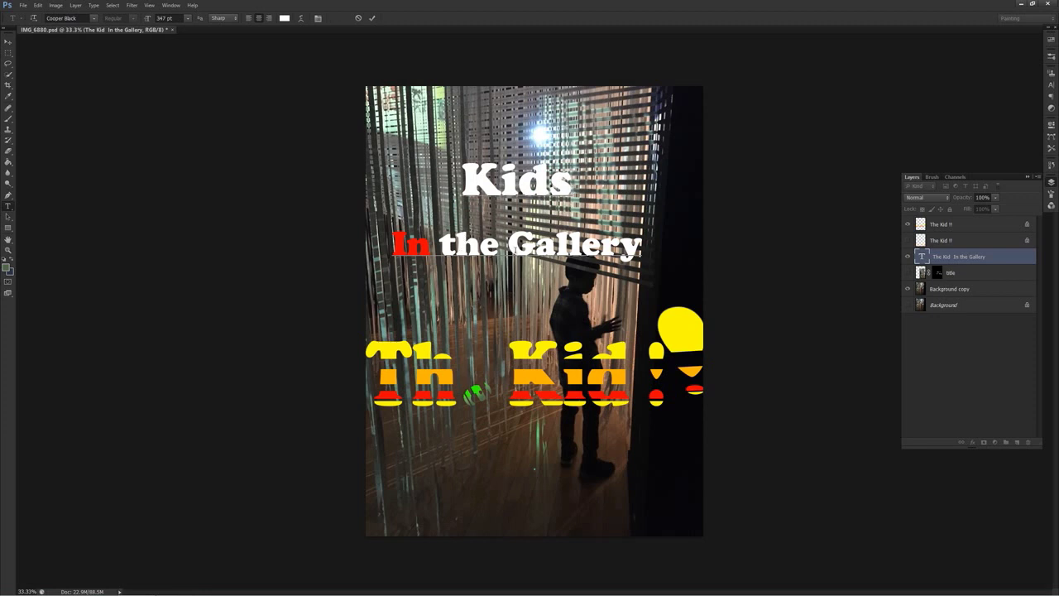
# Enlarge the letter "G" in "Gallery" to 356 pt.
pyautogui.moveTo(508, 245); pyautogui.dragTo(536, 245)
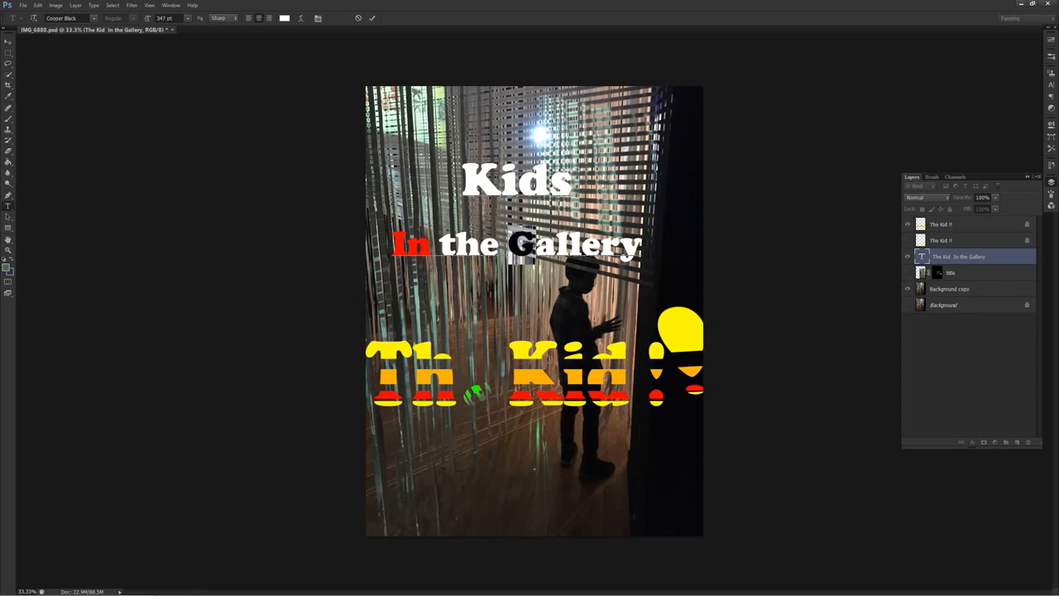
pyautogui.moveTo(149, 18); pyautogui.dragTo(184, 18)
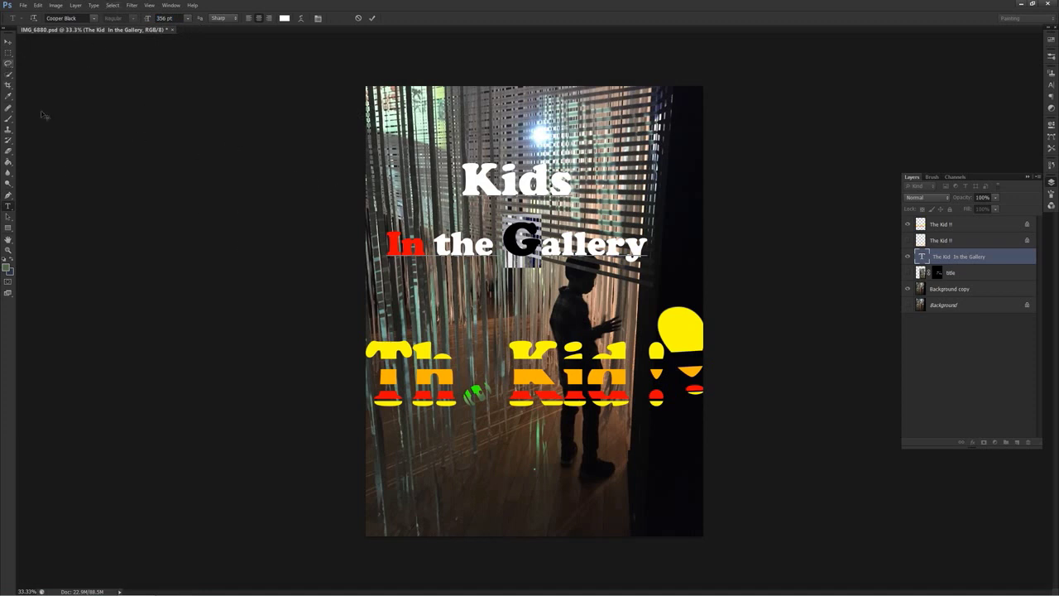
pyautogui.click(403, 245)
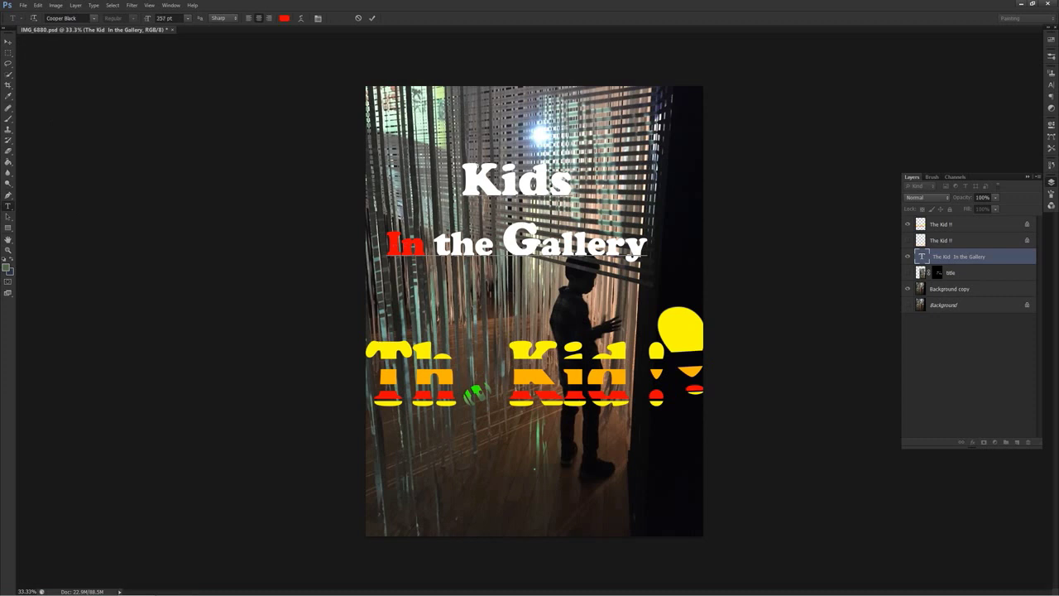
# Warp all of the "Kids In the Gallery" text with the Fisheye style and a stronger bend, and commit the edit.
pyautogui.moveTo(462, 169); pyautogui.dragTo(691, 257)
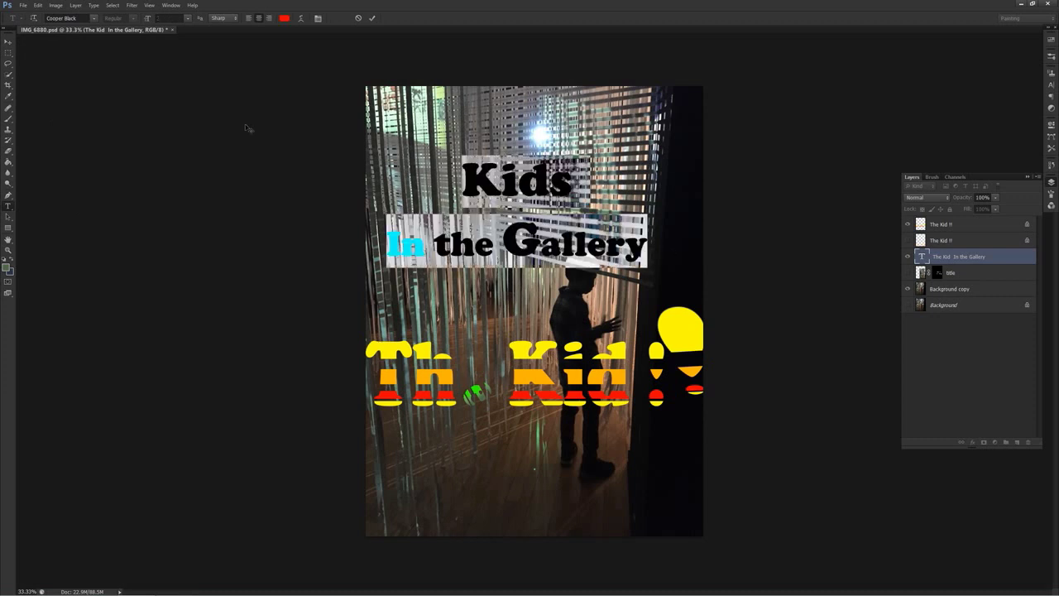
pyautogui.click(301, 18)
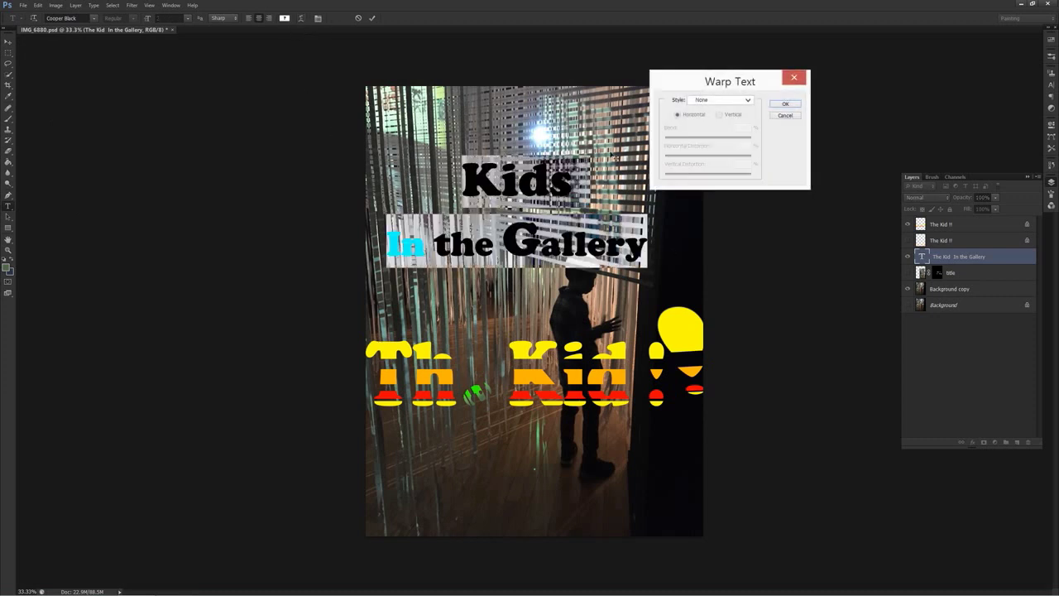
pyautogui.moveTo(716, 80); pyautogui.dragTo(756, 74)
pyautogui.click(788, 95)
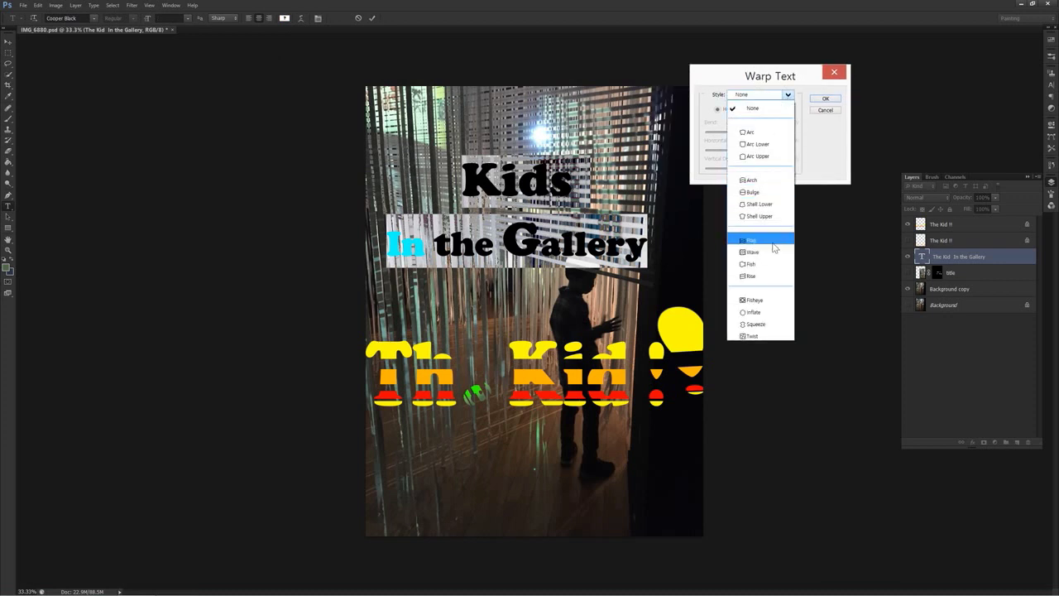
pyautogui.click(771, 300)
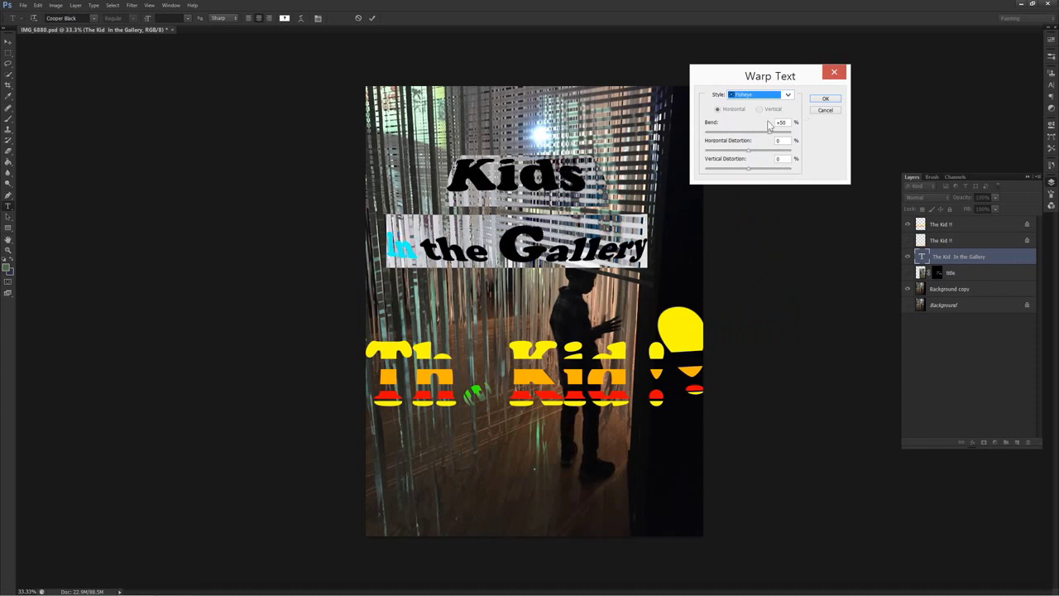
pyautogui.moveTo(769, 132)
pyautogui.mouseDown()
pyautogui.moveTo(739, 138)
pyautogui.moveTo(797, 138)
pyautogui.moveTo(782, 134)
pyautogui.mouseUp()
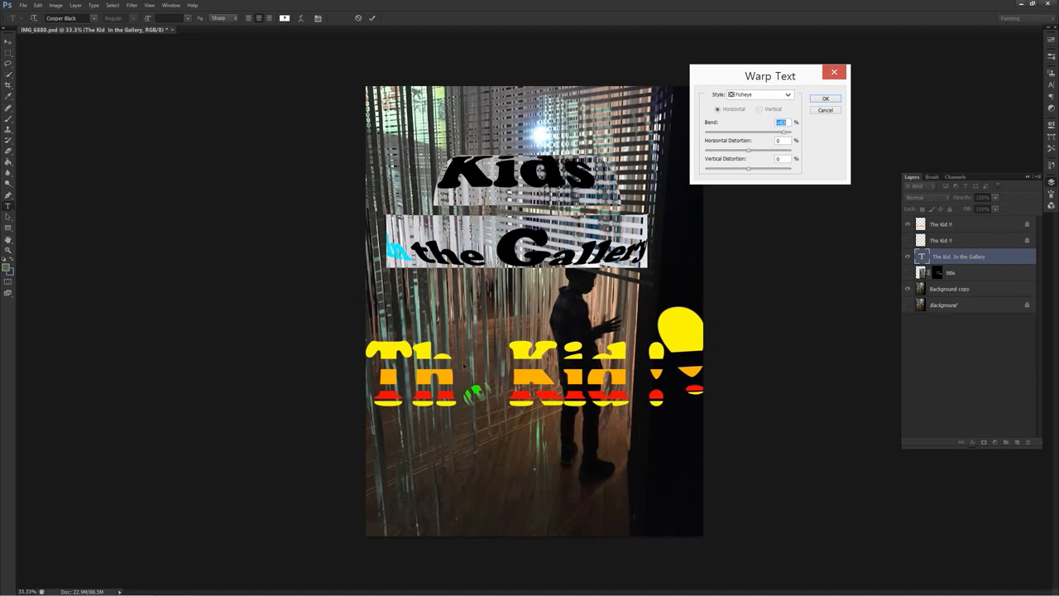
pyautogui.click(830, 100)
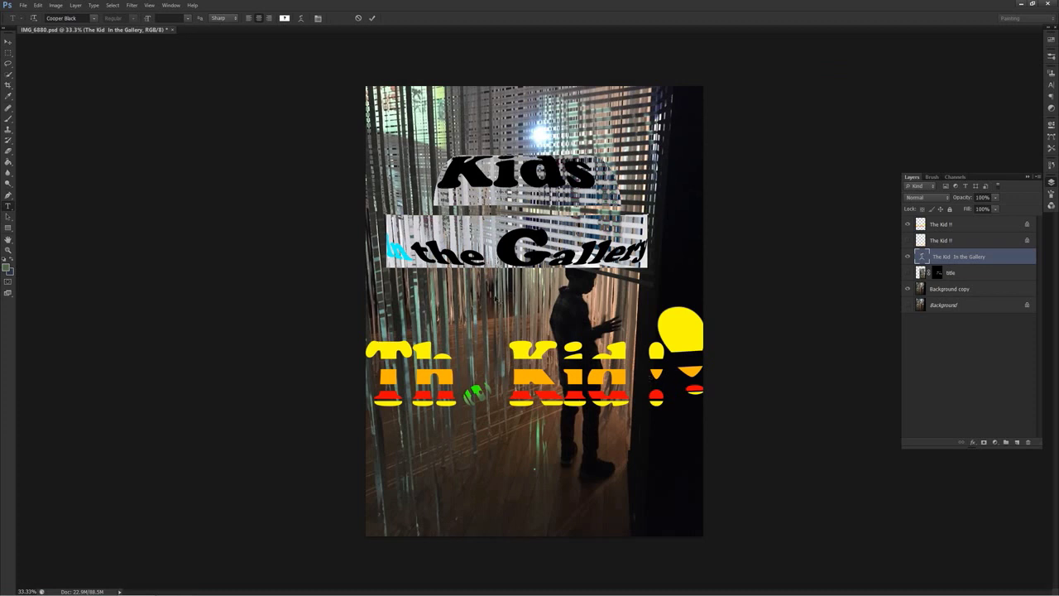
pyautogui.hotkey('ctrl', 'h')
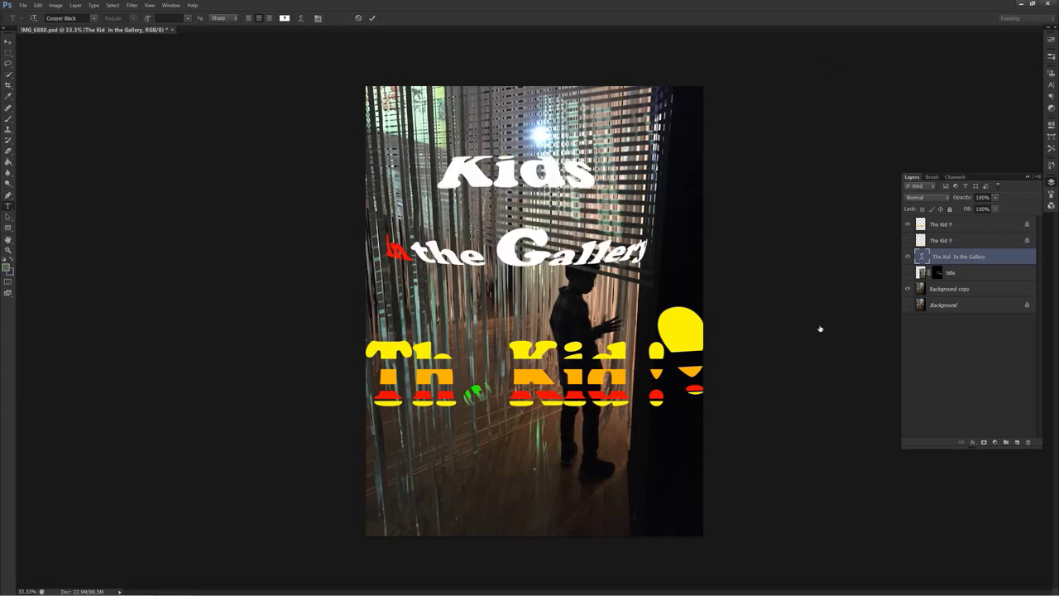
pyautogui.click(931, 237)
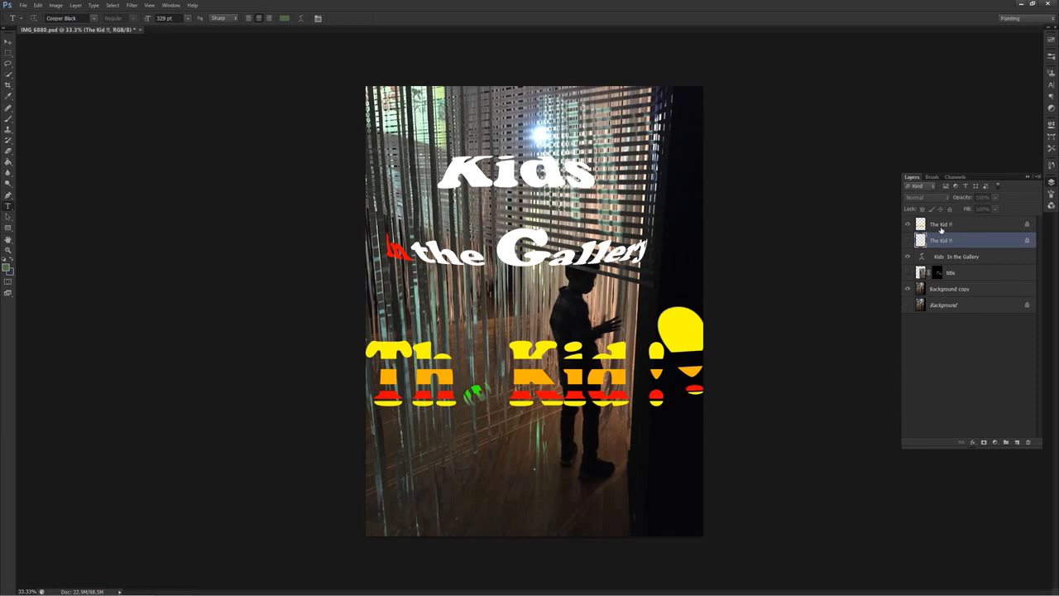
# Show the other striped "The Kid !!" layer to compare both title versions, and hide it again.
pyautogui.click(928, 227)
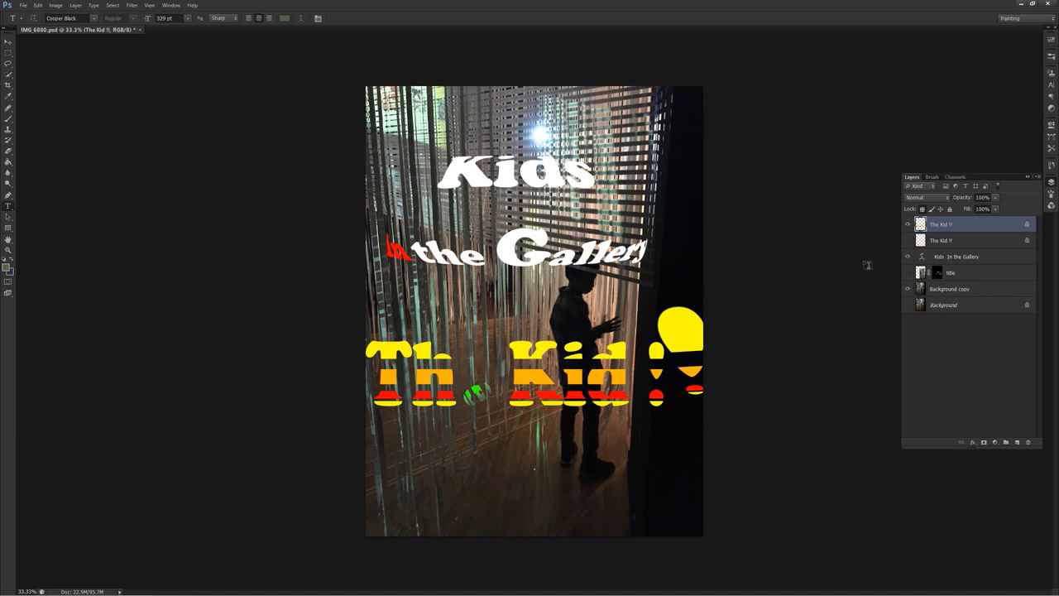
pyautogui.click(10, 43)
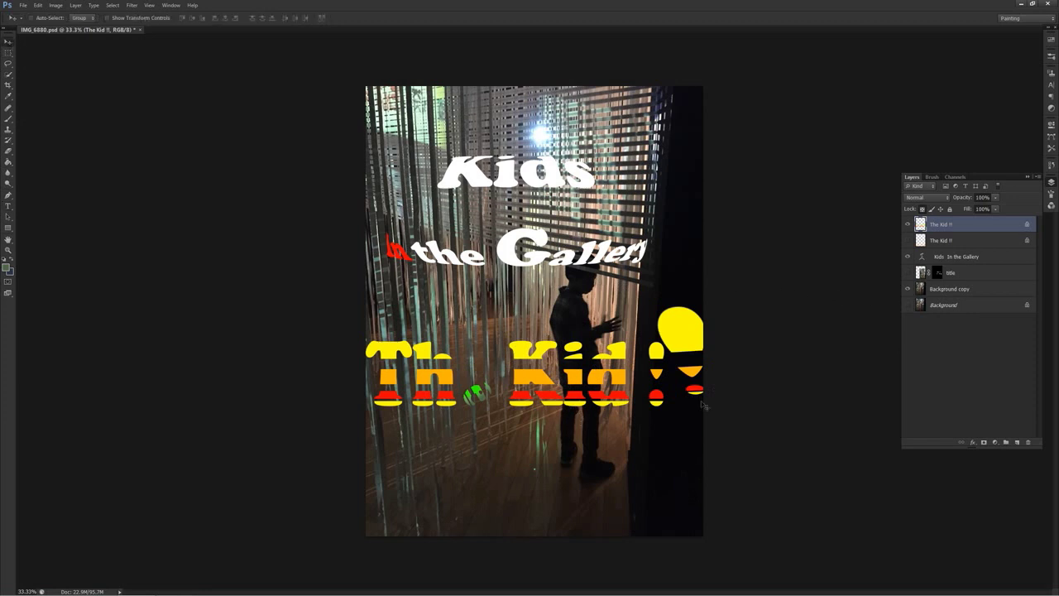
pyautogui.click(978, 393)
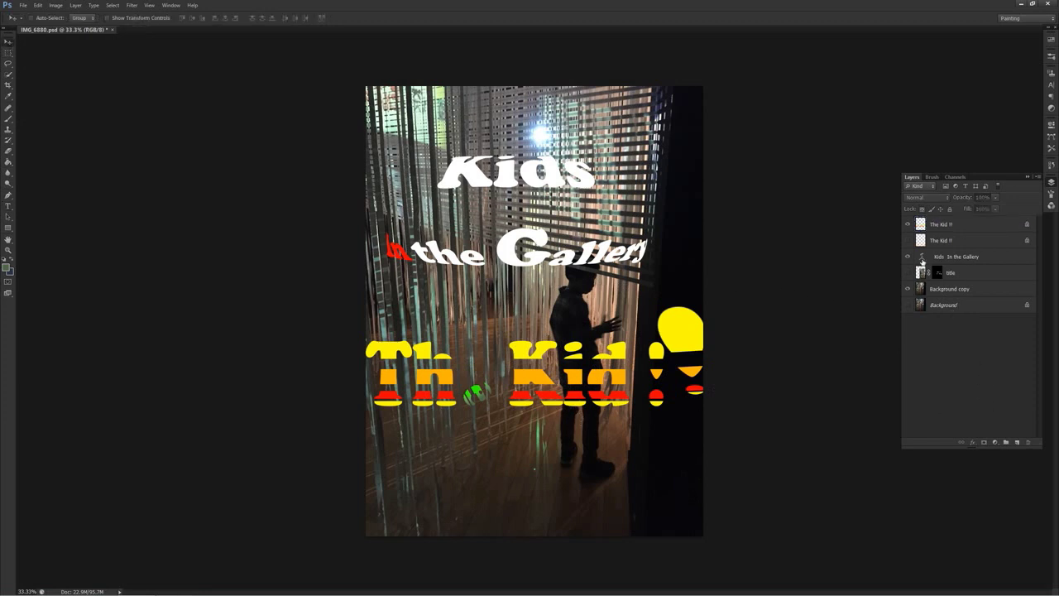
pyautogui.click(907, 240)
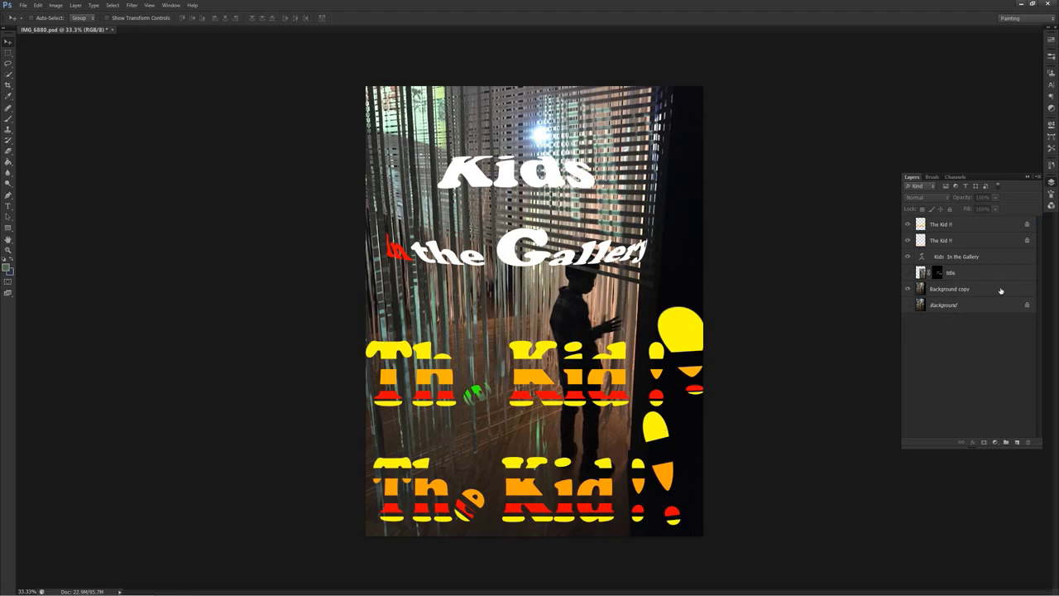
pyautogui.click(907, 240)
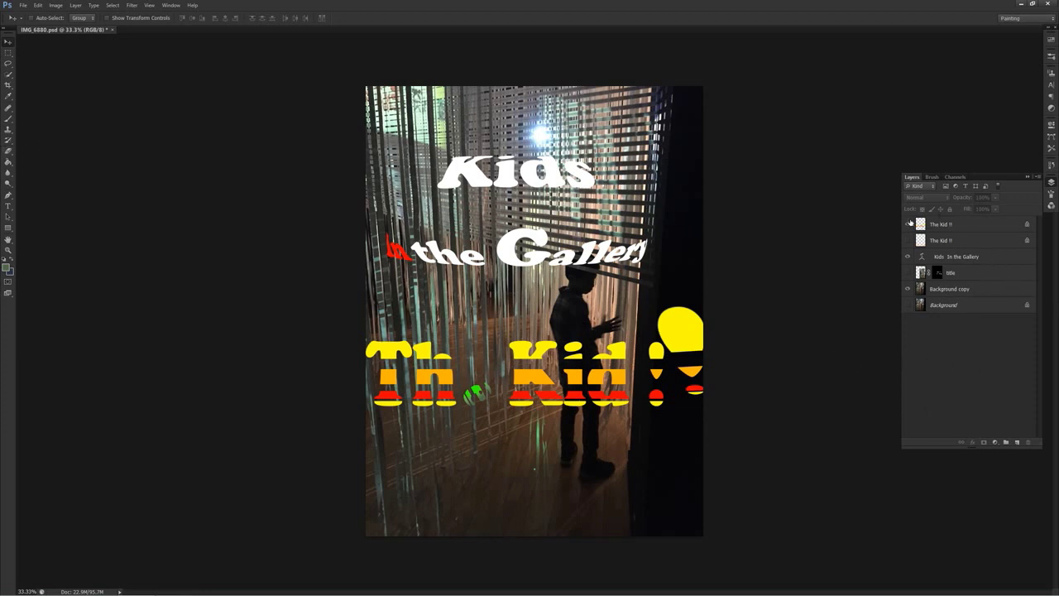
# Hide the striped "The Kid !!" and warped "Kids In the Gallery" titles, leaving only the Background copy photo shown.
pyautogui.click(908, 224)
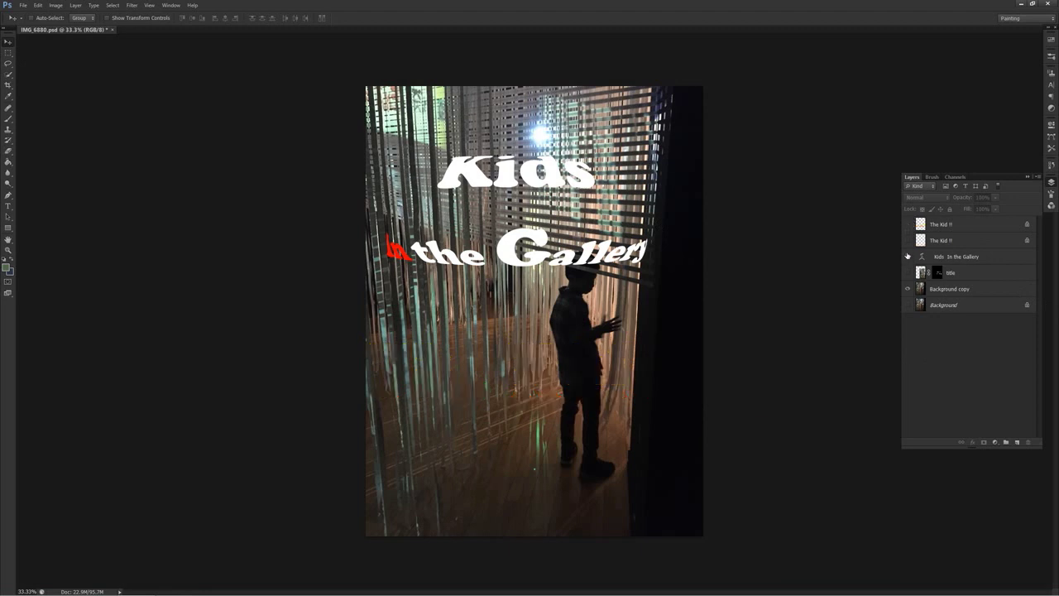
pyautogui.click(907, 257)
pyautogui.click(907, 289)
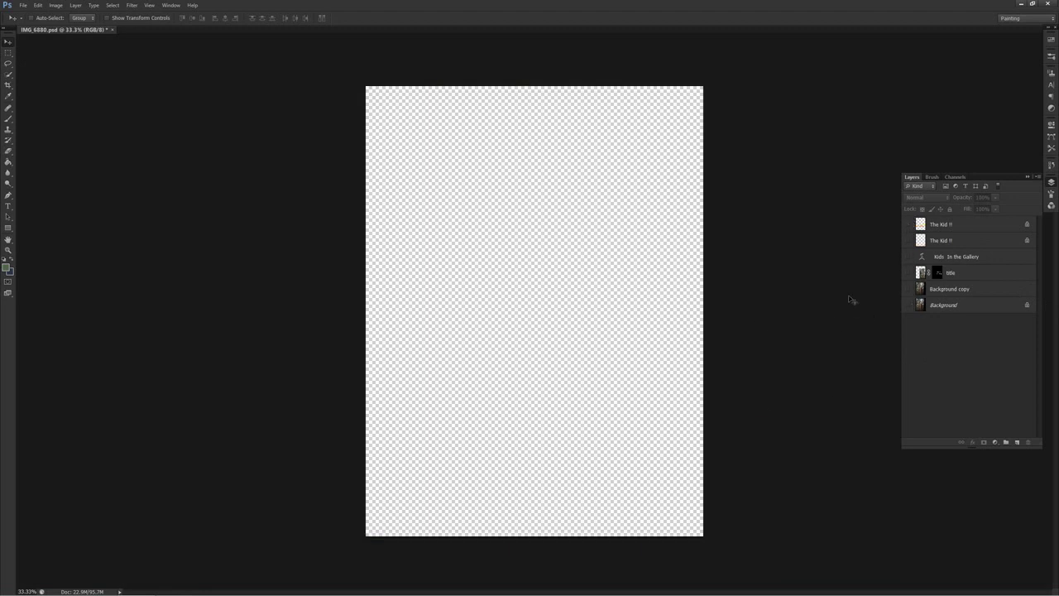
pyautogui.click(906, 289)
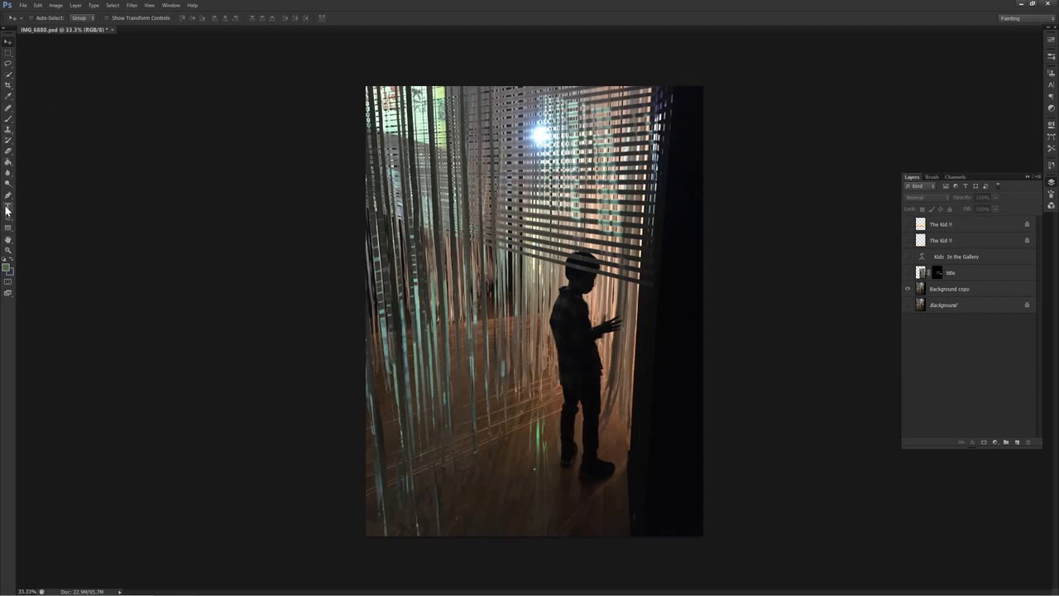
# Add the title "The Kids" in 329 pt Cooper Black and move it to the lower part of the photo, at the boy's feet.
pyautogui.click(8, 206)
pyautogui.click(411, 236)
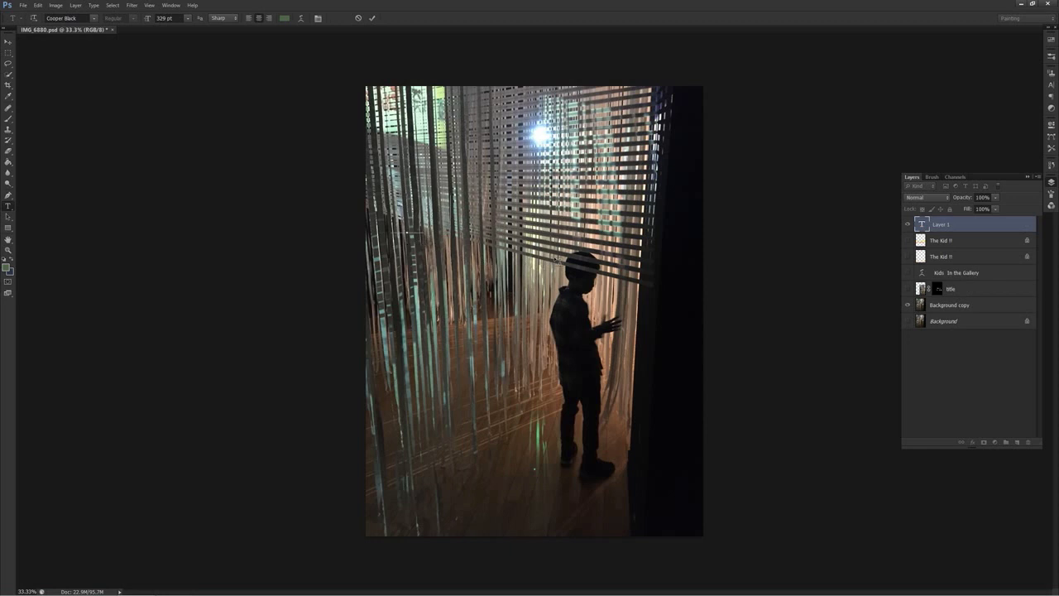
pyautogui.write('The')
pyautogui.write(' Ki')
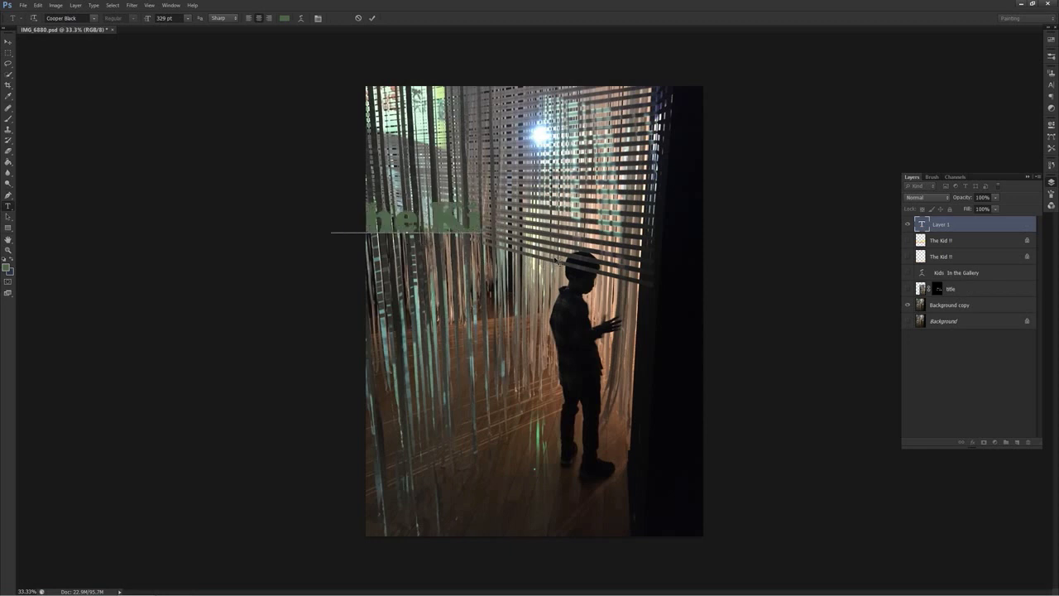
pyautogui.write('ds')
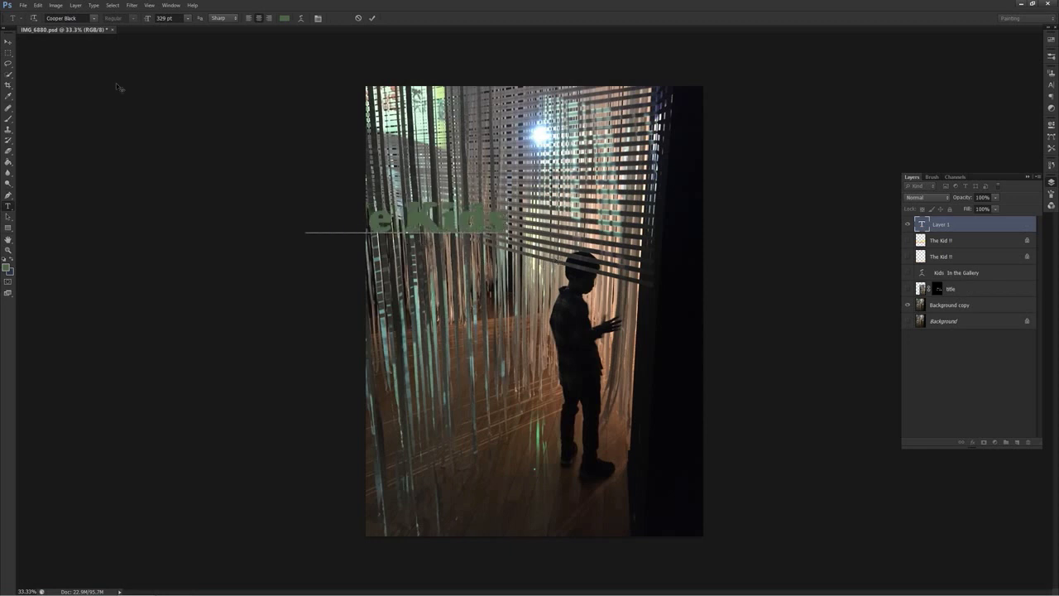
pyautogui.click(8, 45)
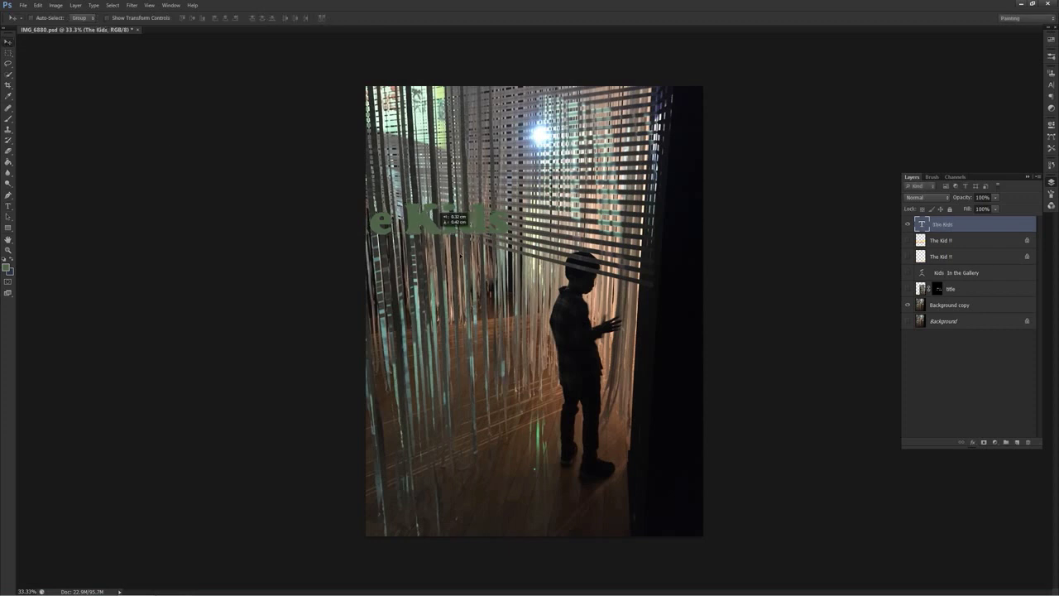
pyautogui.moveTo(431, 253); pyautogui.dragTo(565, 486)
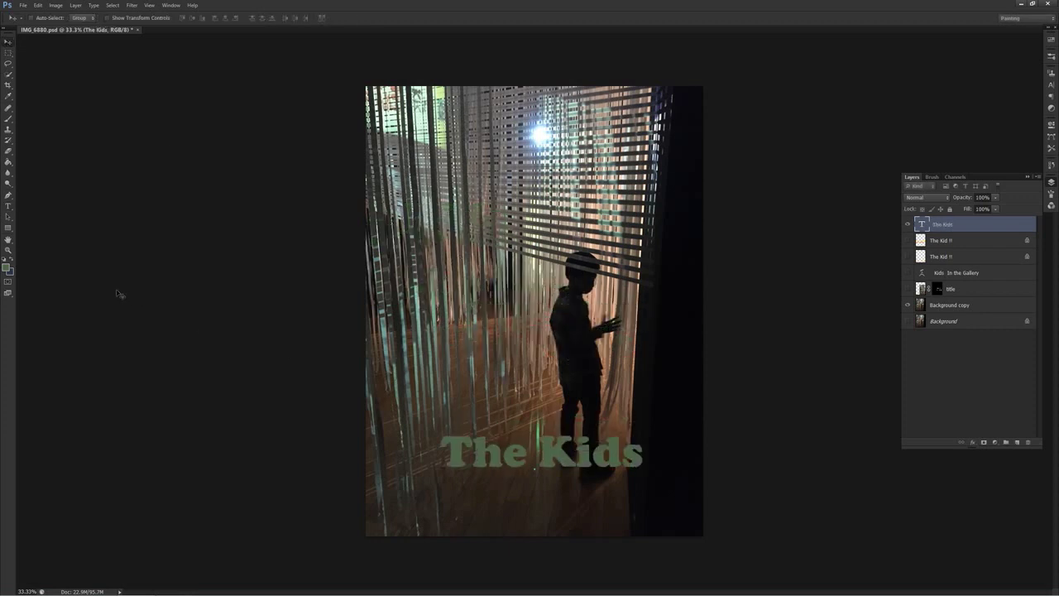
pyautogui.click(7, 268)
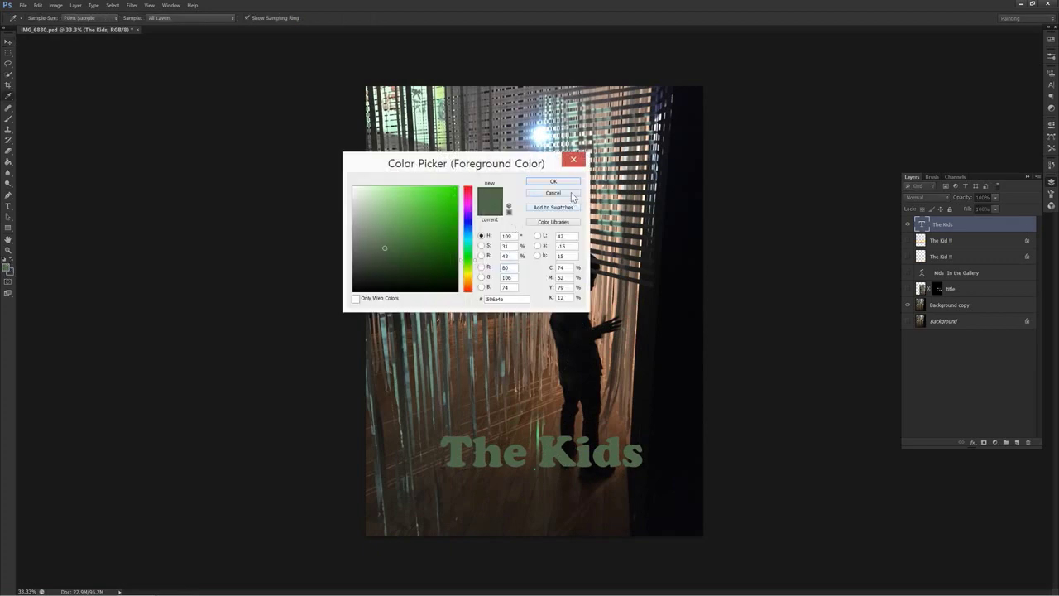
pyautogui.click(571, 195)
pyautogui.click(972, 442)
pyautogui.click(990, 223)
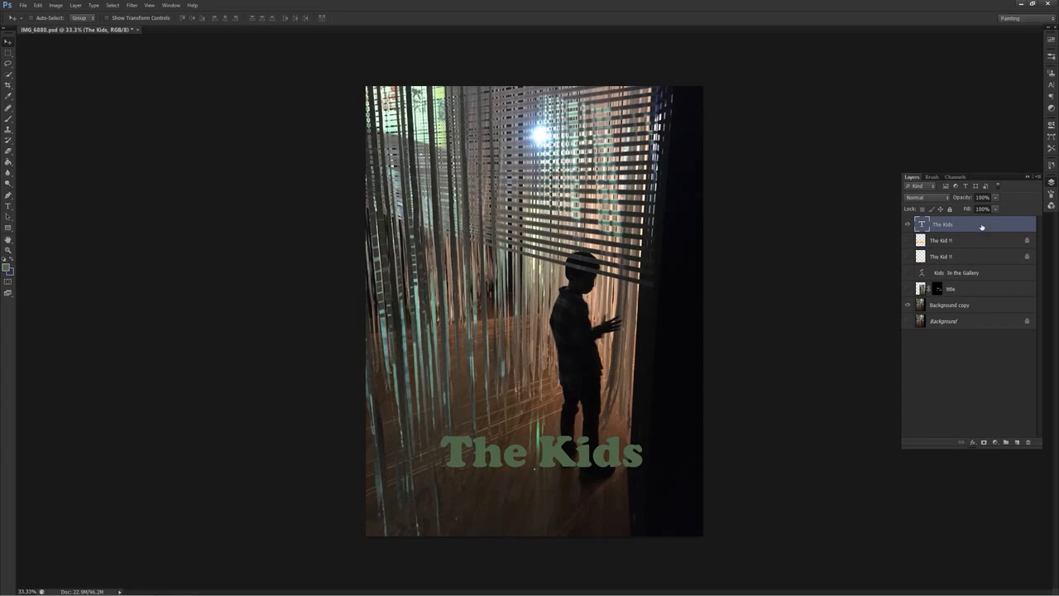
pyautogui.doubleClick(979, 226)
pyautogui.moveTo(703, 140); pyautogui.dragTo(865, 153)
pyautogui.click(966, 147)
pyautogui.click(972, 442)
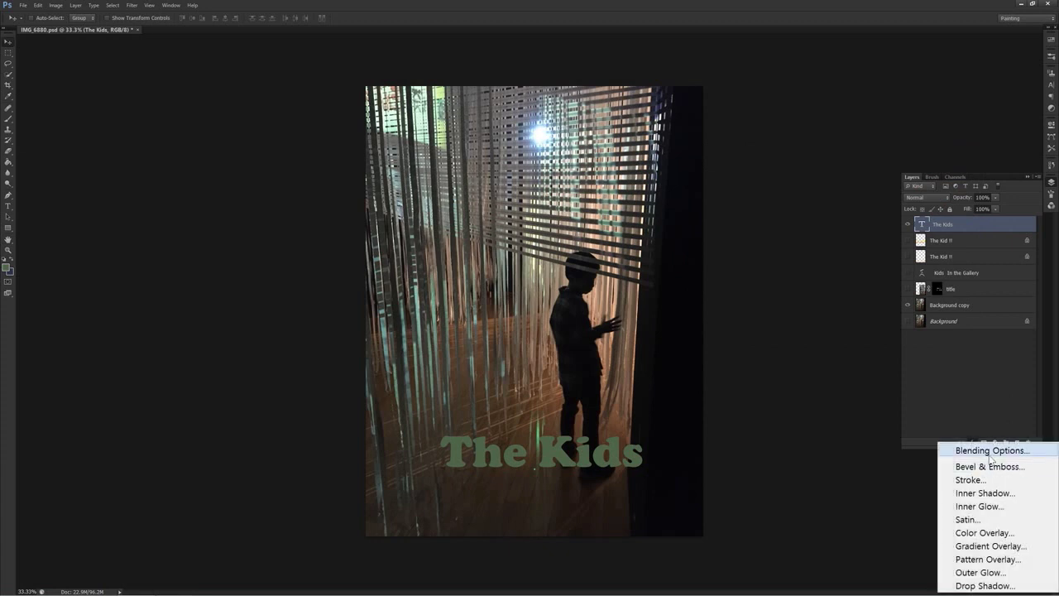
pyautogui.click(988, 451)
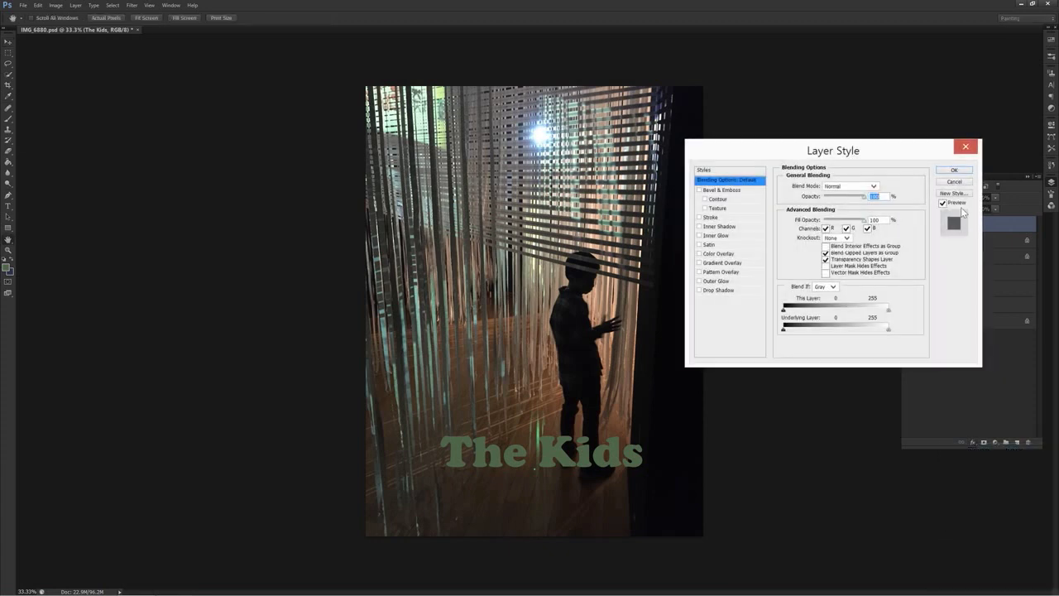
pyautogui.click(963, 149)
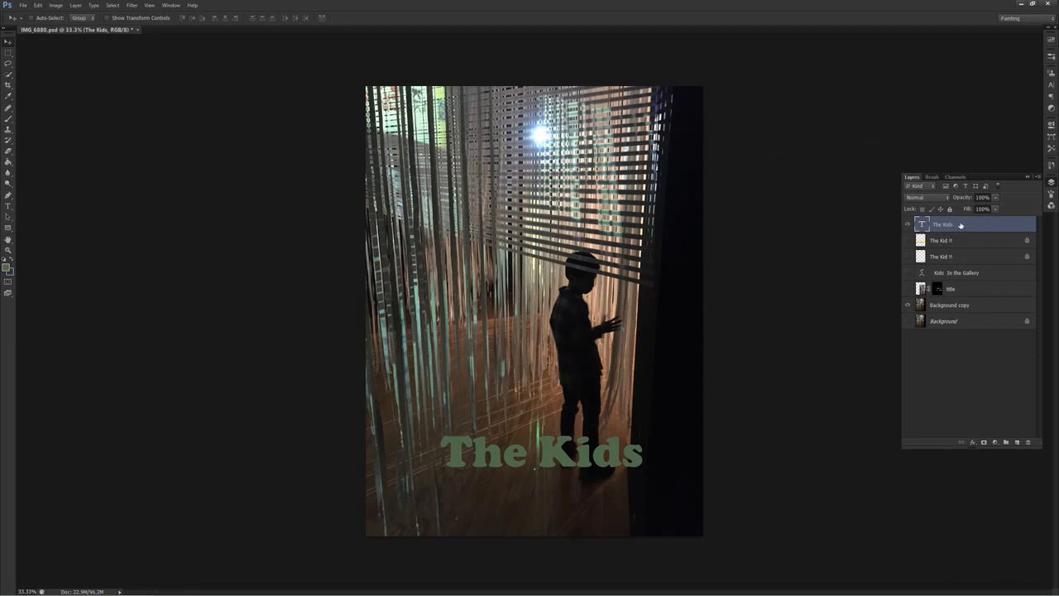
pyautogui.doubleClick(962, 225)
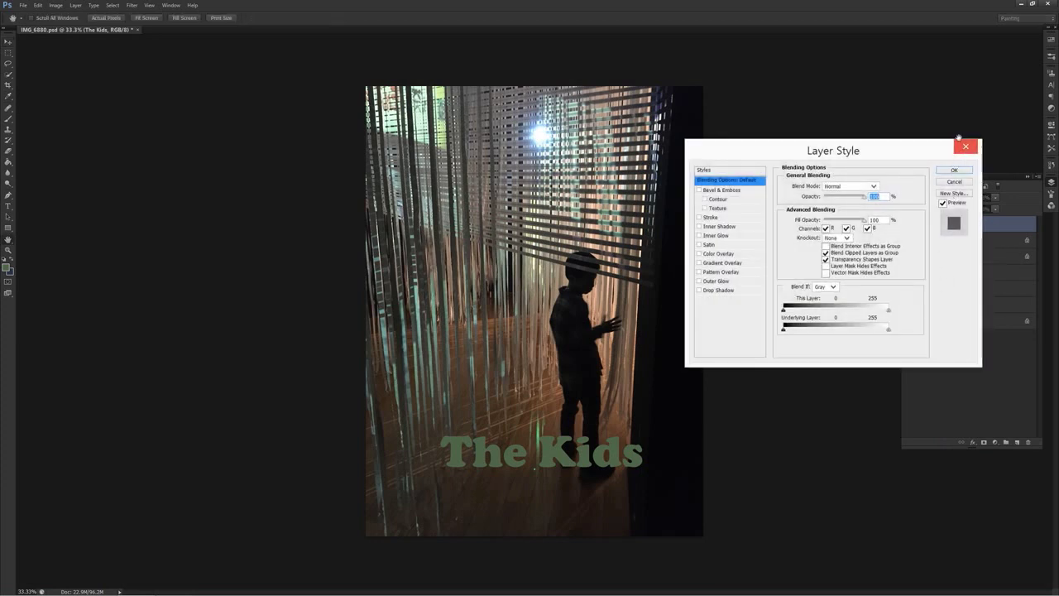
pyautogui.click(963, 147)
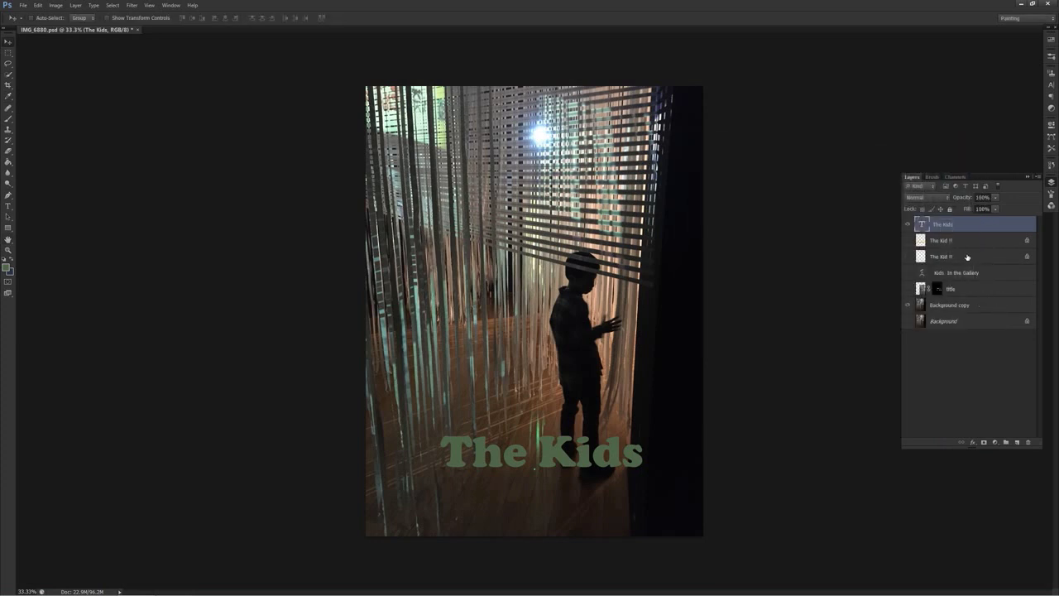
pyautogui.click(966, 258)
pyautogui.doubleClick(920, 255)
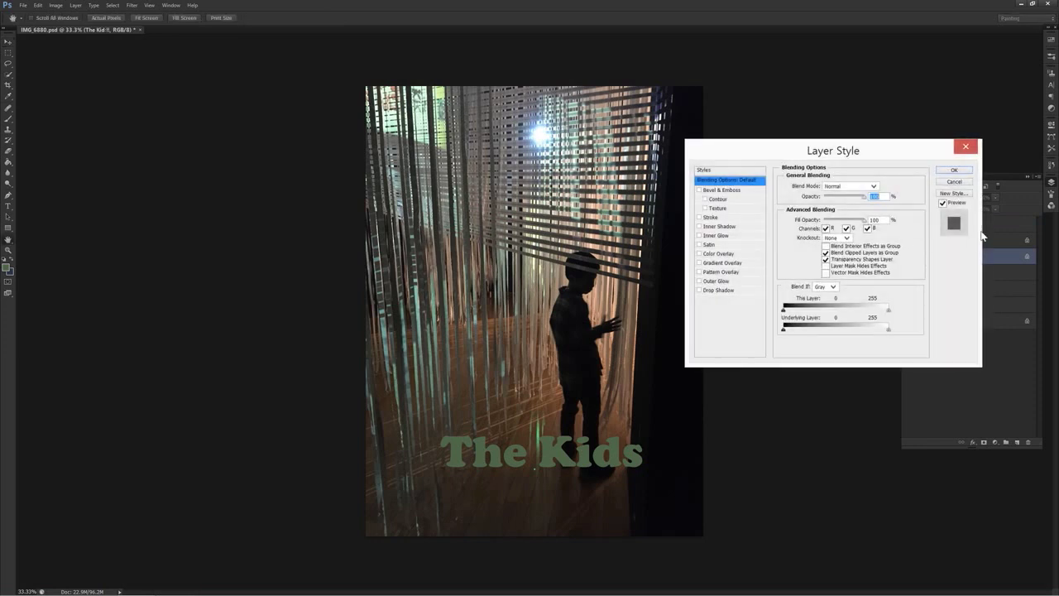
pyautogui.click(954, 182)
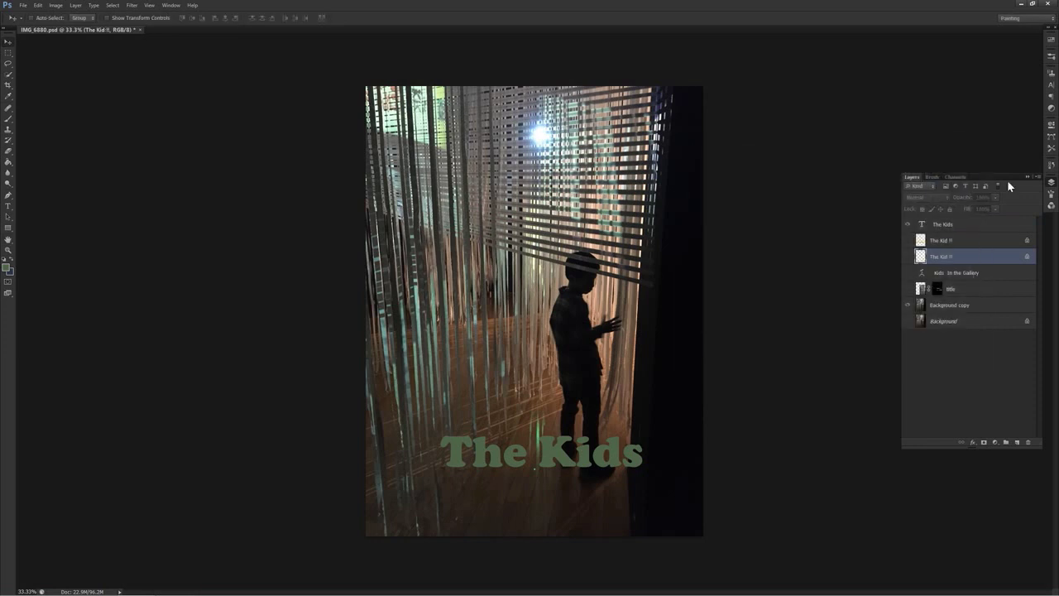
# Open the layer style settings for the "The Kids" text layer.
pyautogui.click(949, 226)
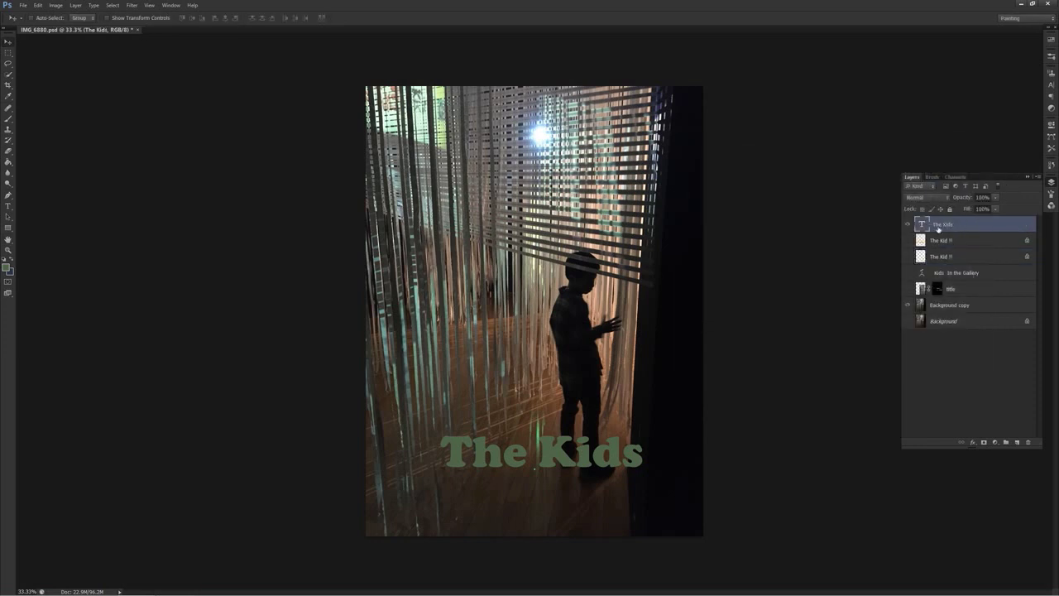
pyautogui.doubleClick(968, 227)
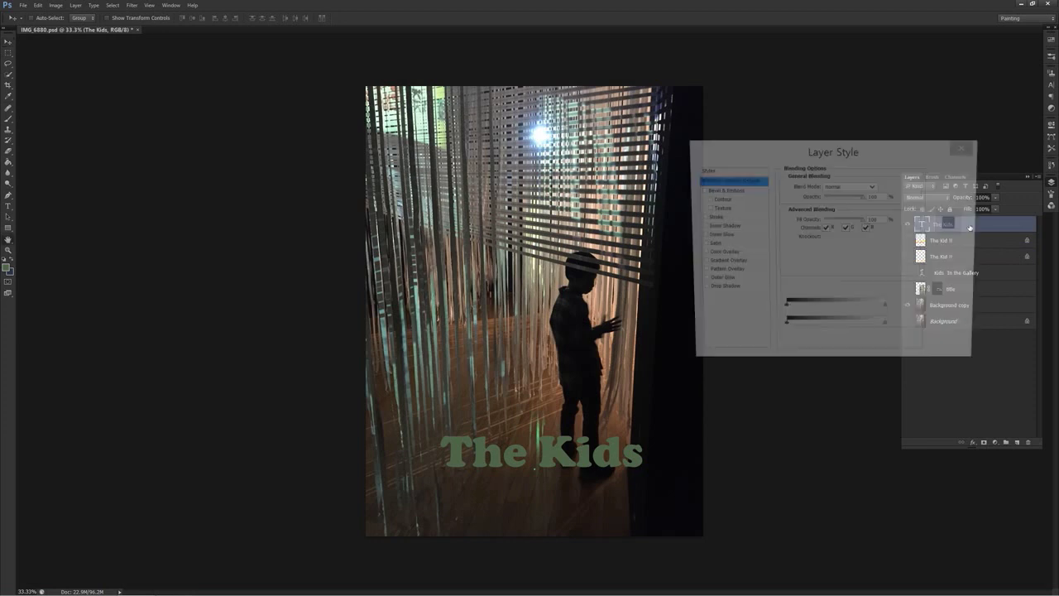
pyautogui.moveTo(837, 151); pyautogui.dragTo(796, 161)
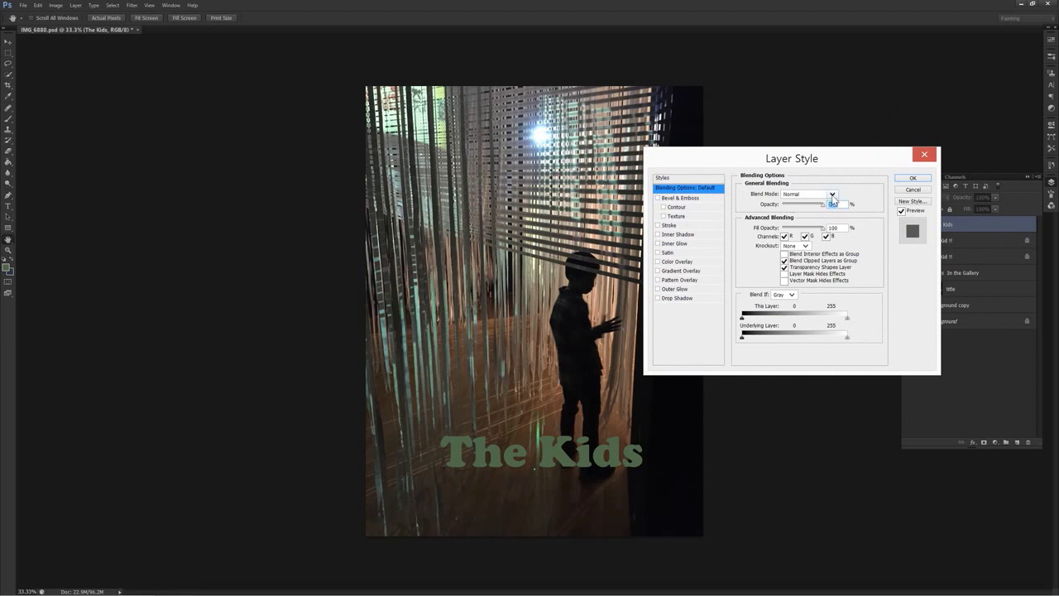
# Try the Screen and Color Burn blend modes on the "The Kids" text, and restore Normal.
pyautogui.click(832, 196)
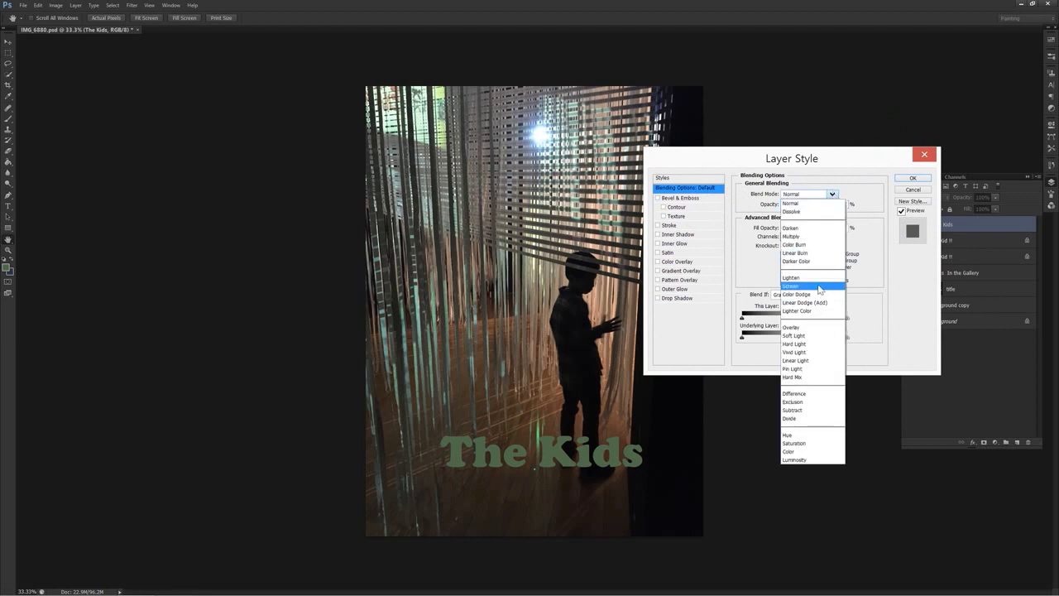
pyautogui.click(819, 286)
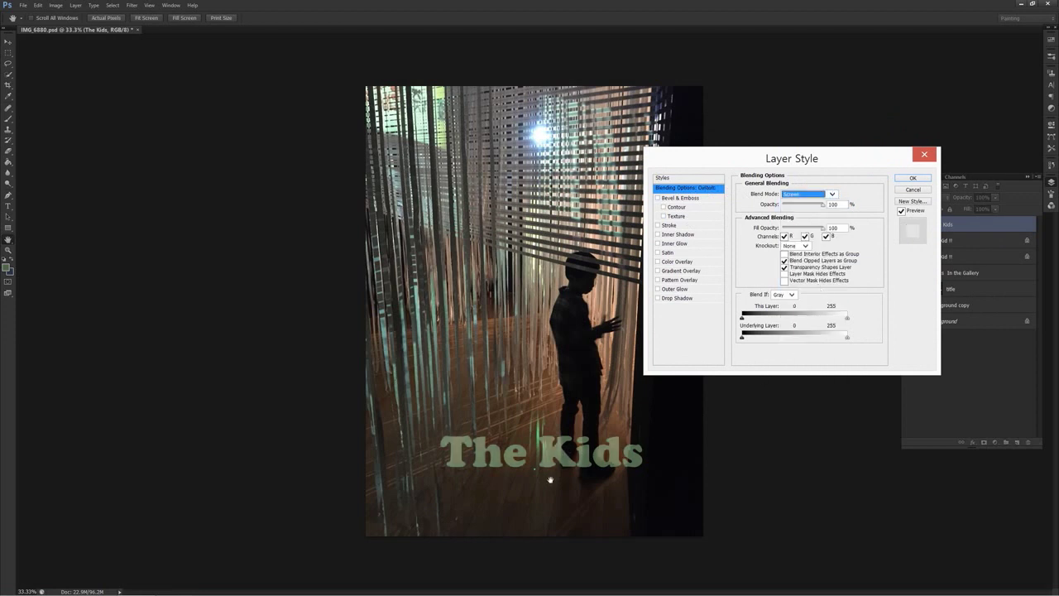
pyautogui.click(825, 198)
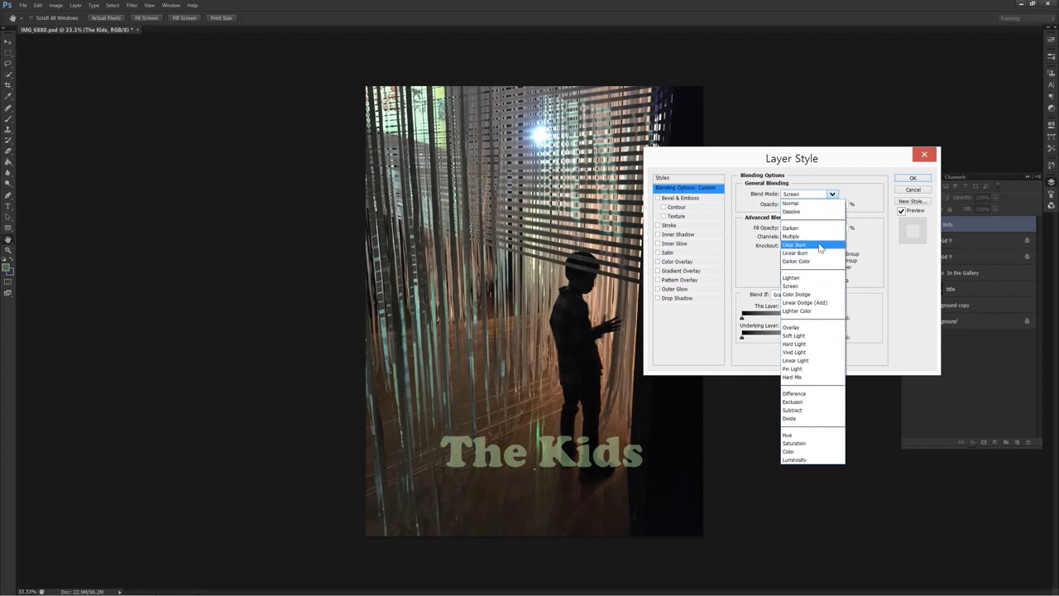
pyautogui.click(819, 244)
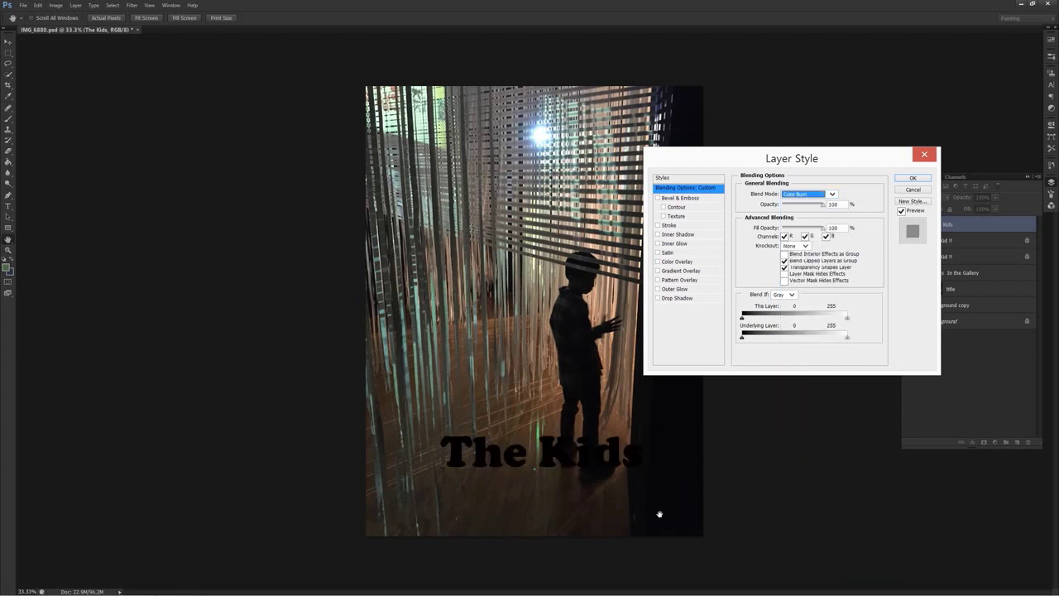
pyautogui.click(833, 197)
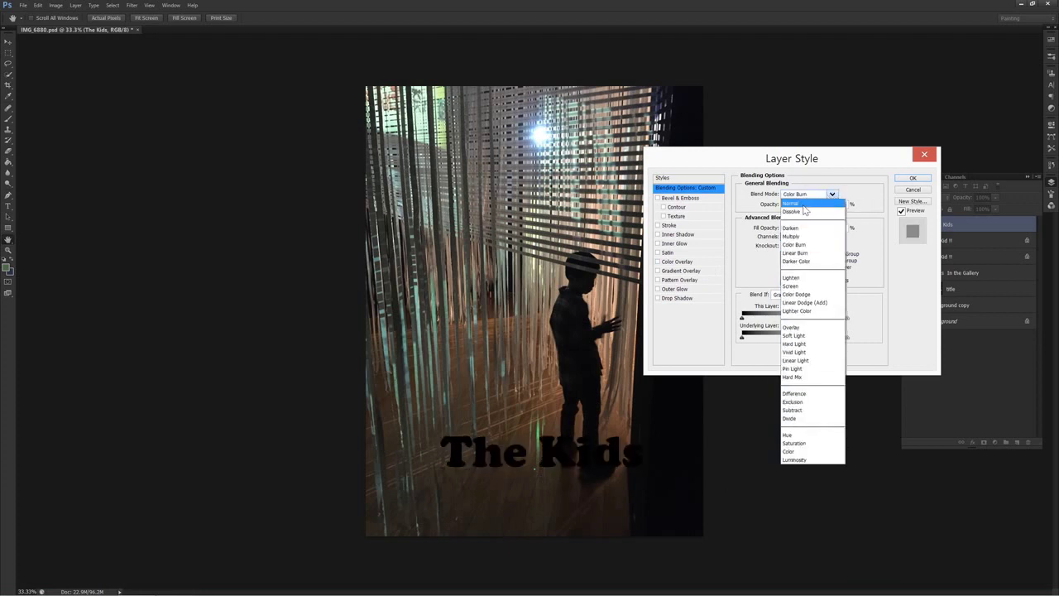
pyautogui.click(807, 204)
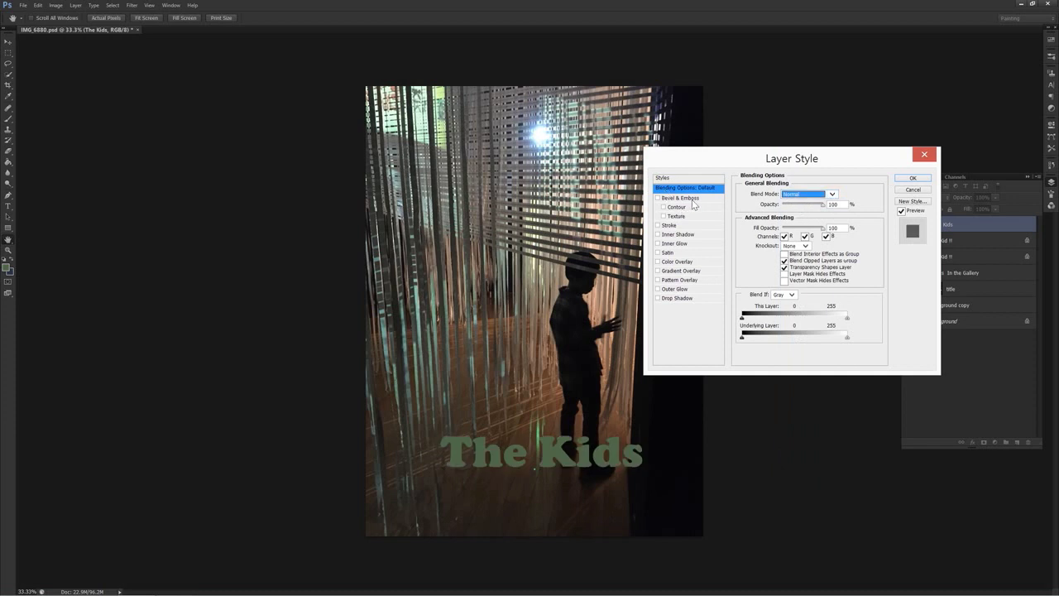
# Enable Bevel & Emboss on the "The Kids" text and try the Down direction before returning it to Up.
pyautogui.click(658, 198)
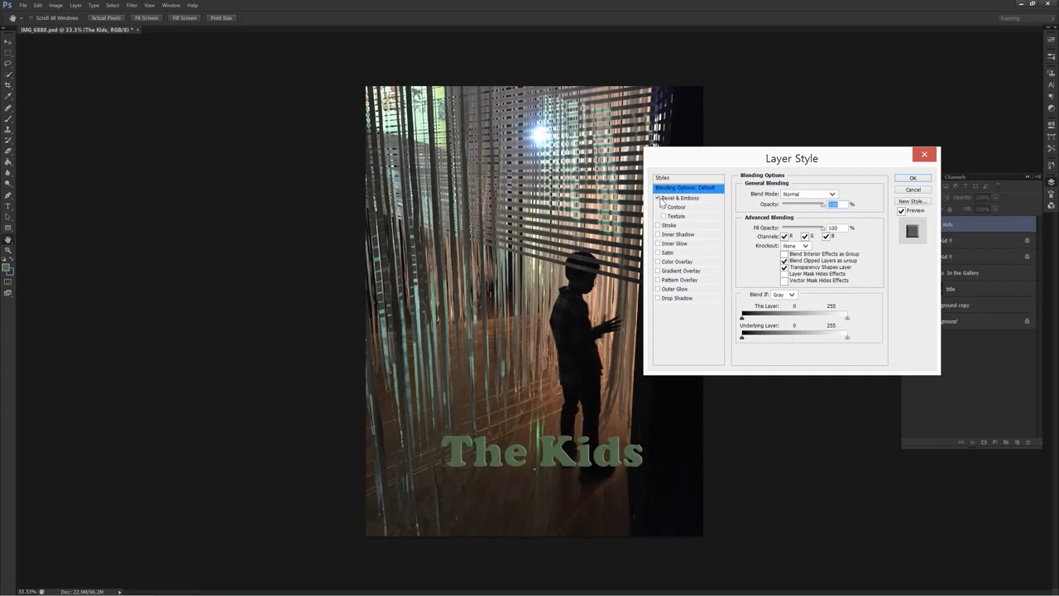
pyautogui.click(694, 200)
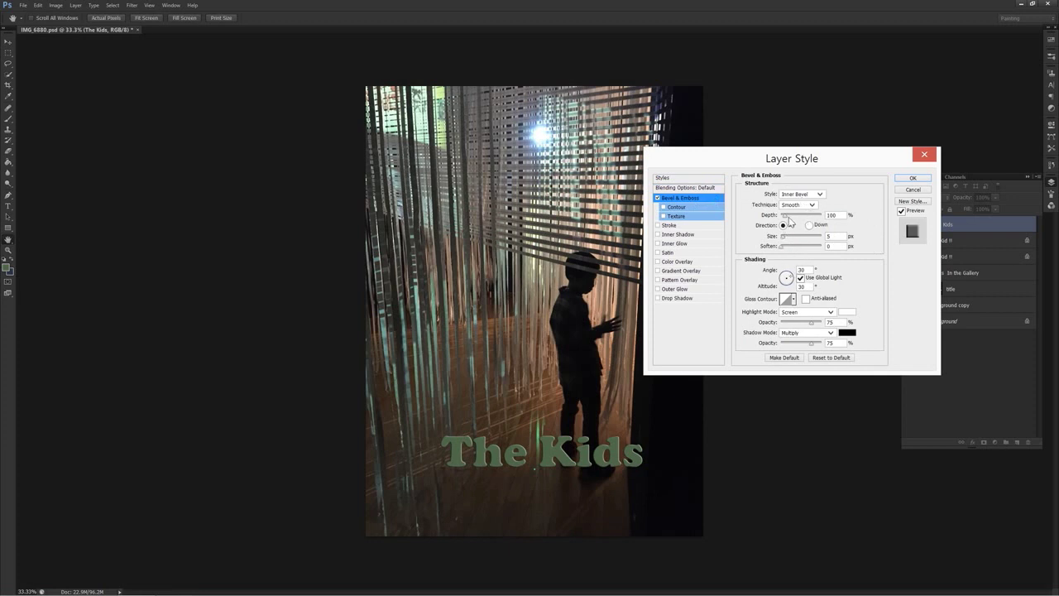
pyautogui.click(810, 225)
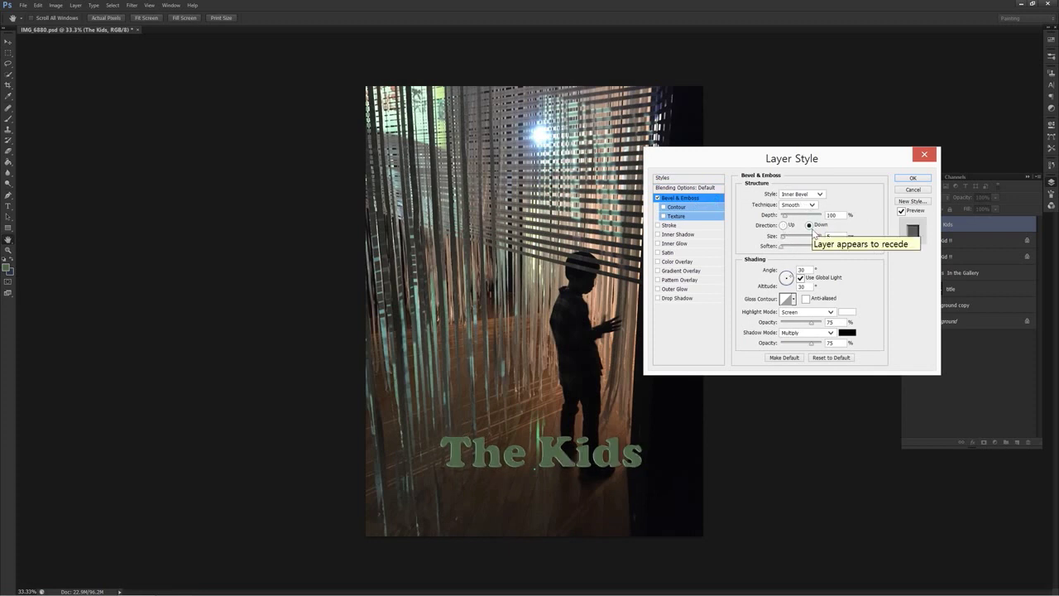
pyautogui.click(783, 226)
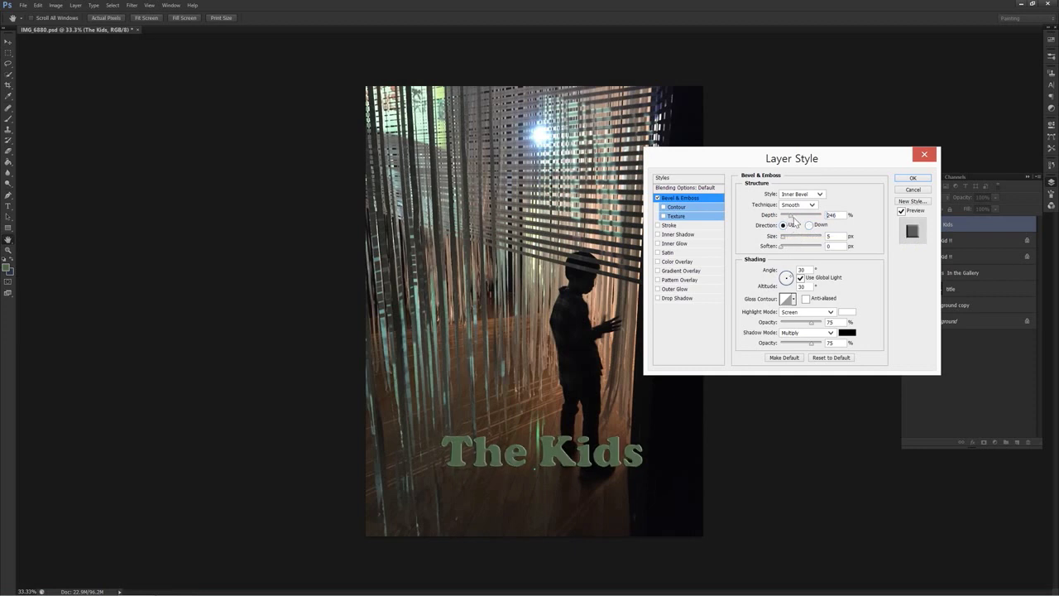
# Set the bevel's depth to 653% and size to 16 px, with the light angle at 85° and altitude at 0°.
pyautogui.hotkey('shift', 'Up')
pyautogui.hotkey('shift', 'Up')
pyautogui.hotkey('shift', 'Up')
pyautogui.moveTo(783, 238); pyautogui.dragTo(787, 242)
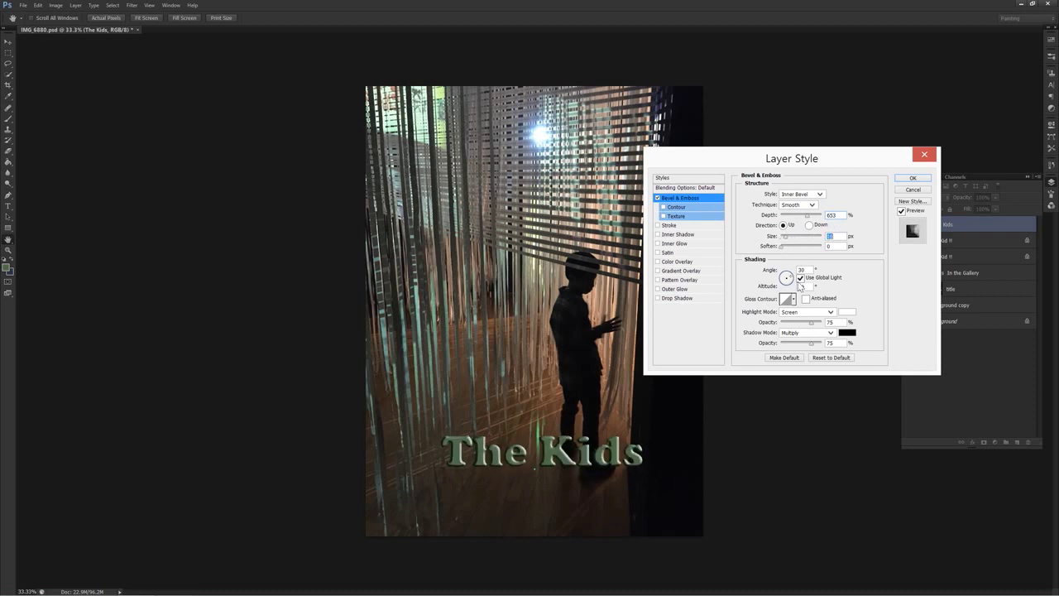
pyautogui.moveTo(790, 281)
pyautogui.mouseDown()
pyautogui.moveTo(783, 286)
pyautogui.moveTo(801, 291)
pyautogui.moveTo(793, 275)
pyautogui.mouseUp()
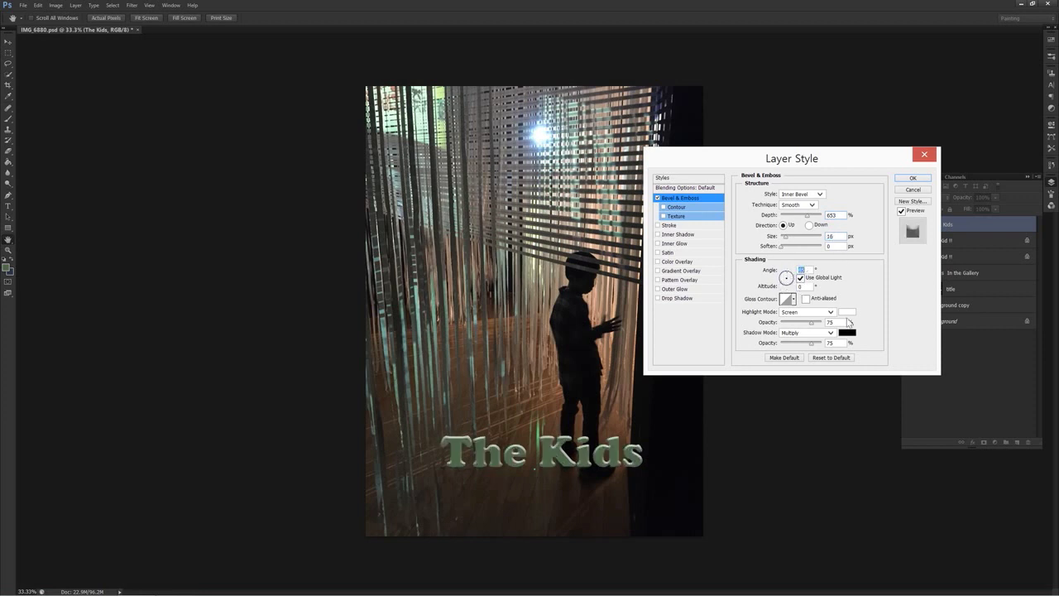
# Try the bevel's Texture and Contour options on the text, and turn Bevel & Emboss off.
pyautogui.click(663, 217)
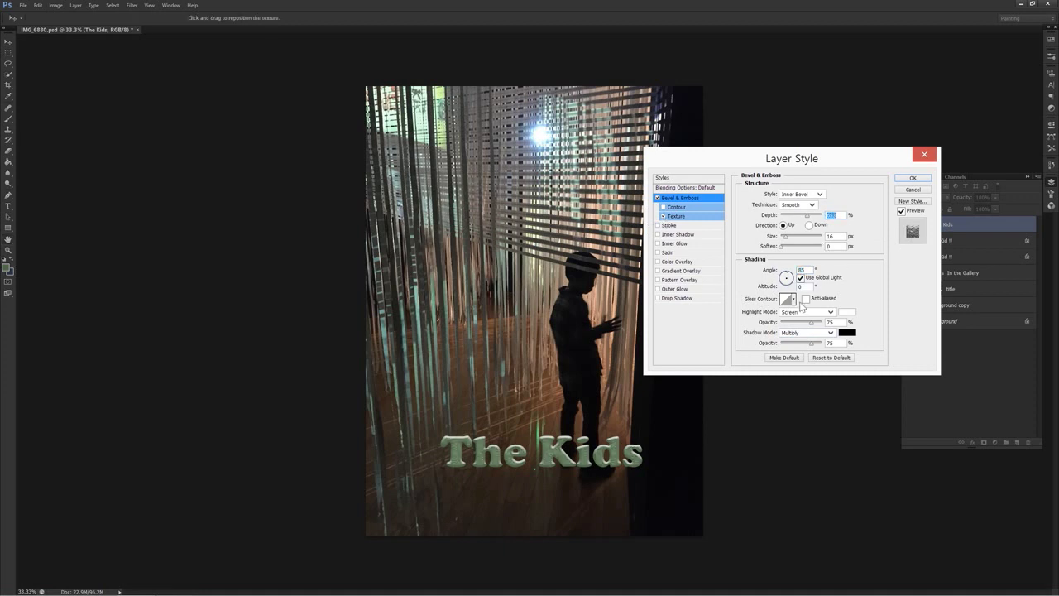
pyautogui.click(663, 207)
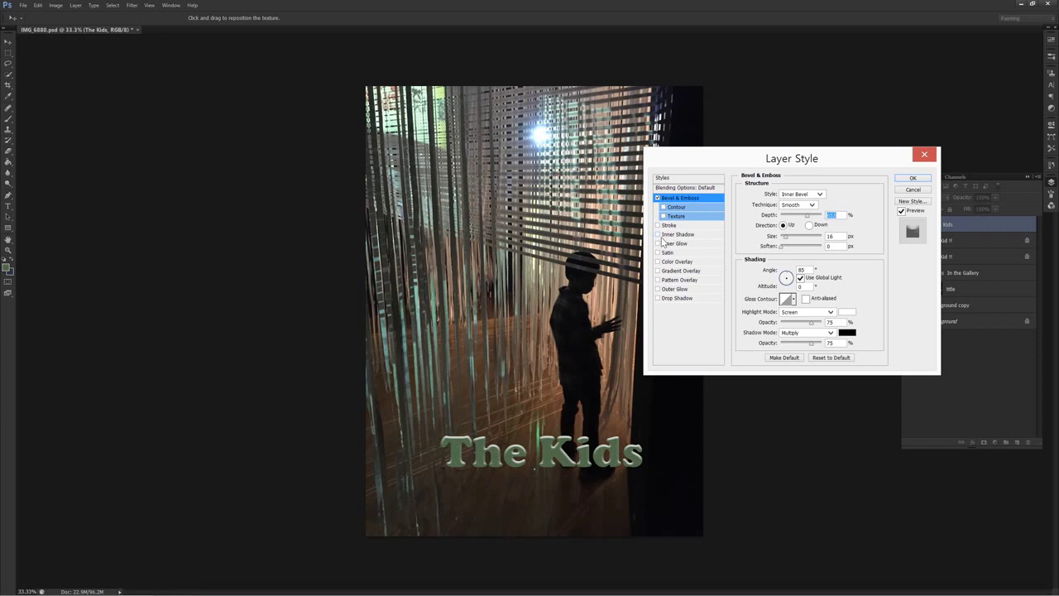
pyautogui.click(660, 207)
pyautogui.click(657, 200)
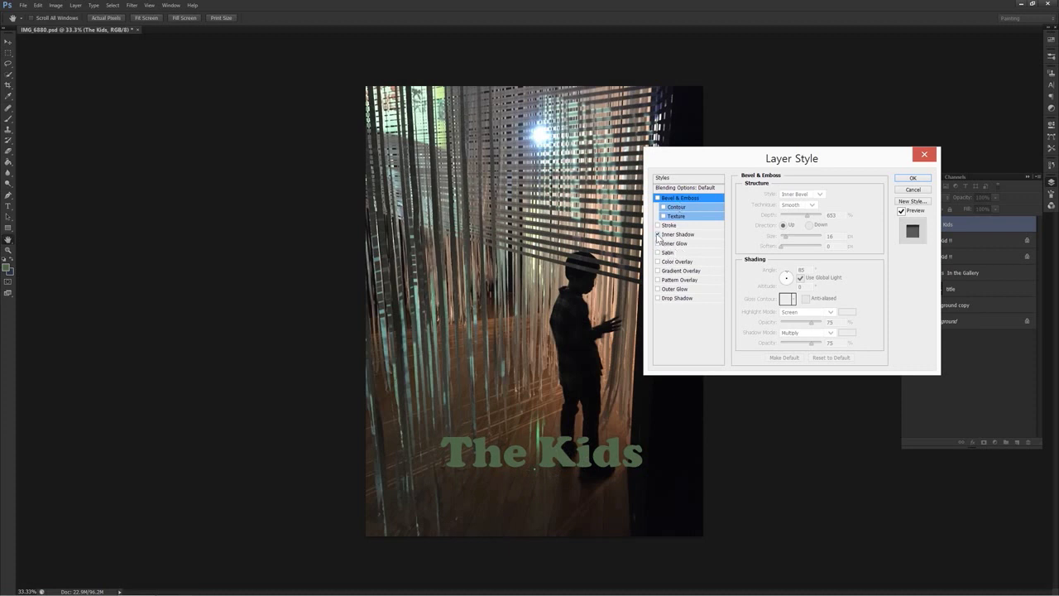
# Apply an Inner Shadow to the "The Kids" text with an increased distance, and leave all layers deselected.
pyautogui.click(683, 235)
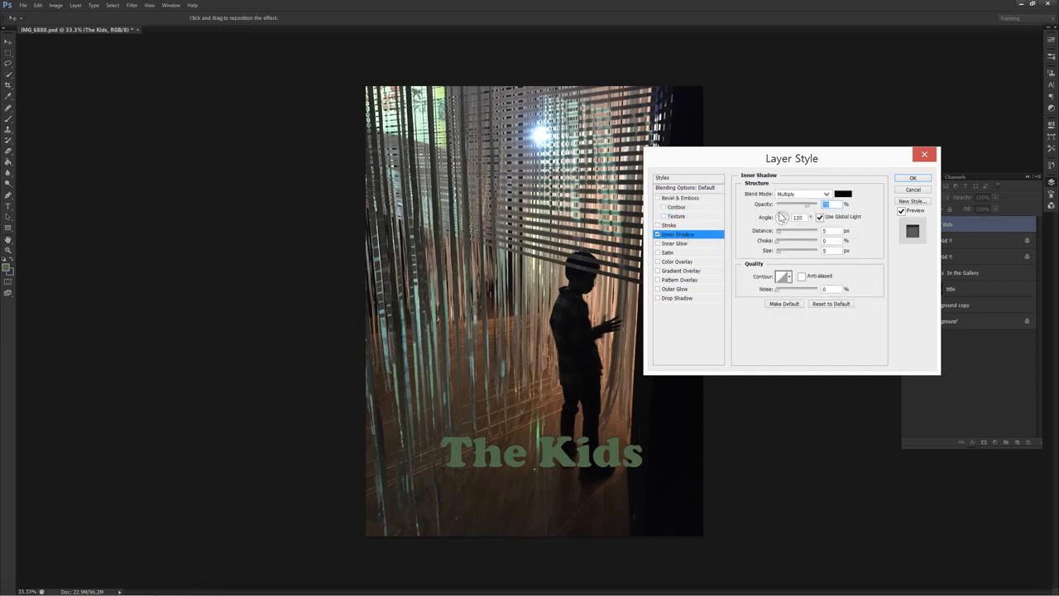
pyautogui.press('Tab')
pyautogui.press('Tab')
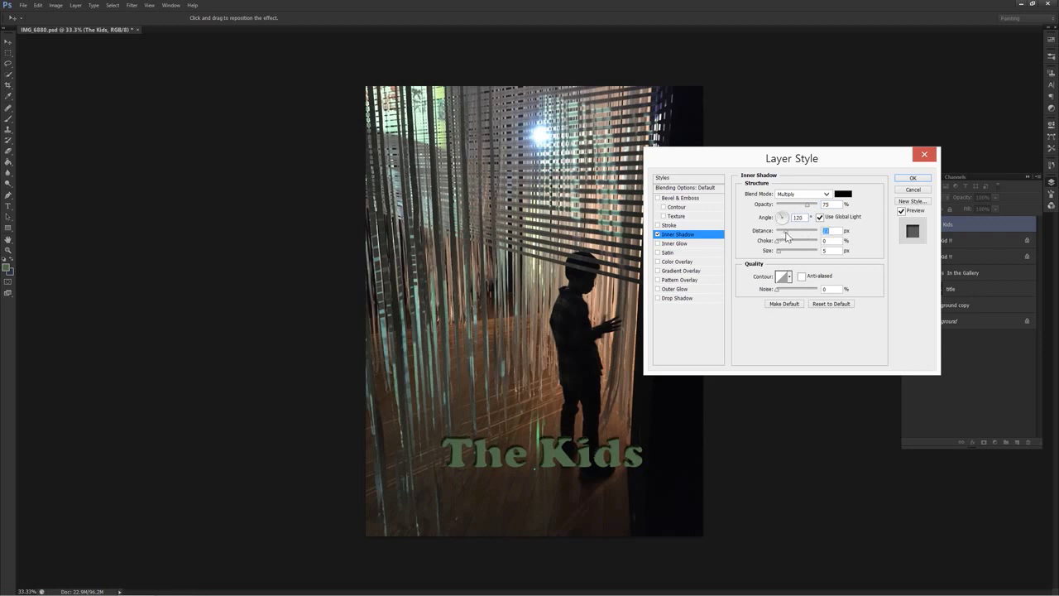
pyautogui.press('Up')
pyautogui.press('Up')
pyautogui.press('Up')
pyautogui.click(915, 180)
pyautogui.click(972, 383)
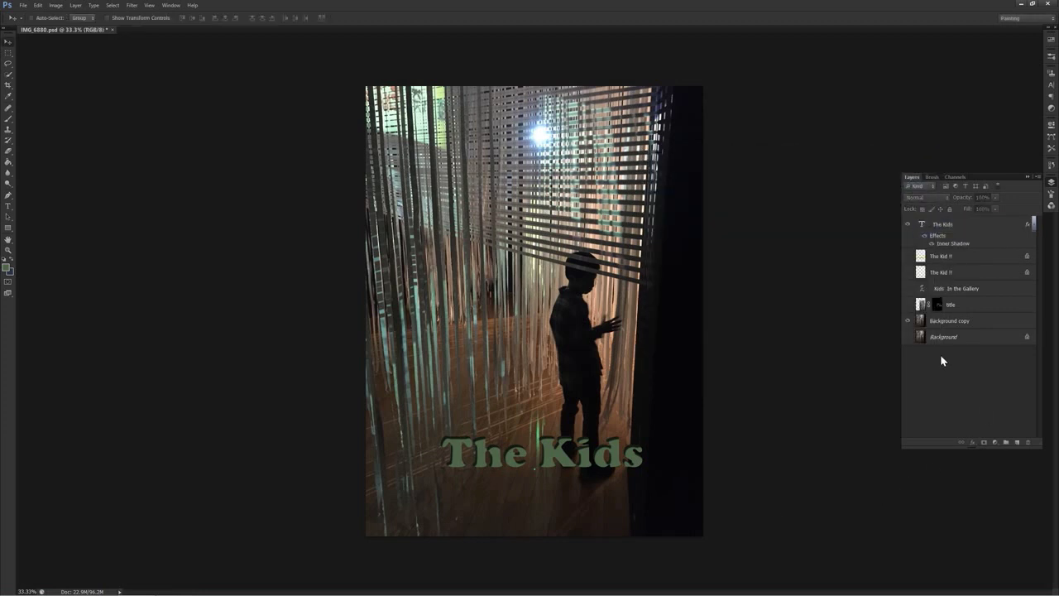
# Show the masked "title" layer and hide the "The Kids" text layer.
pyautogui.click(908, 305)
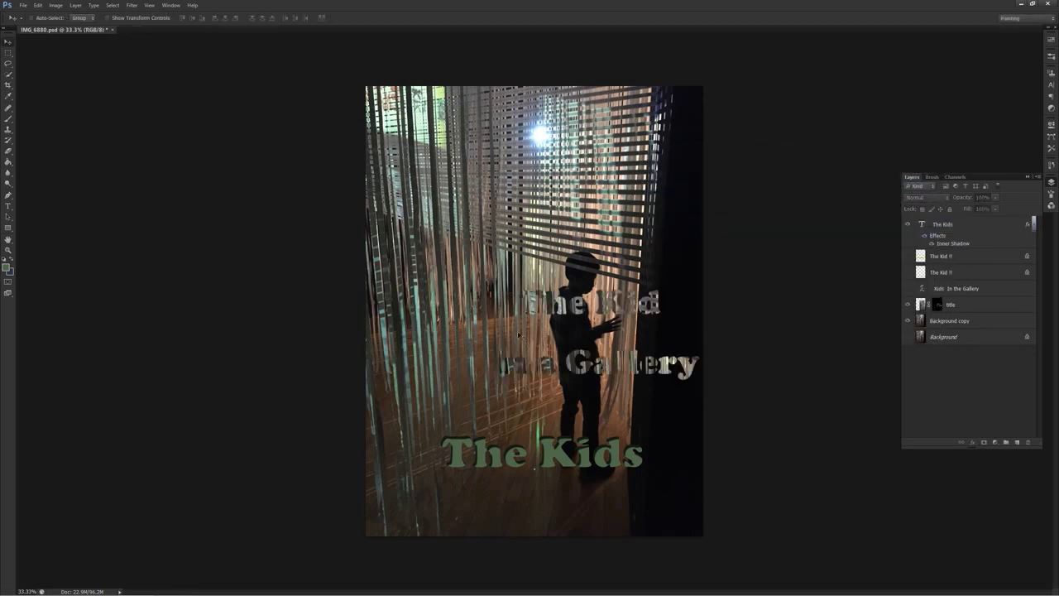
pyautogui.click(937, 305)
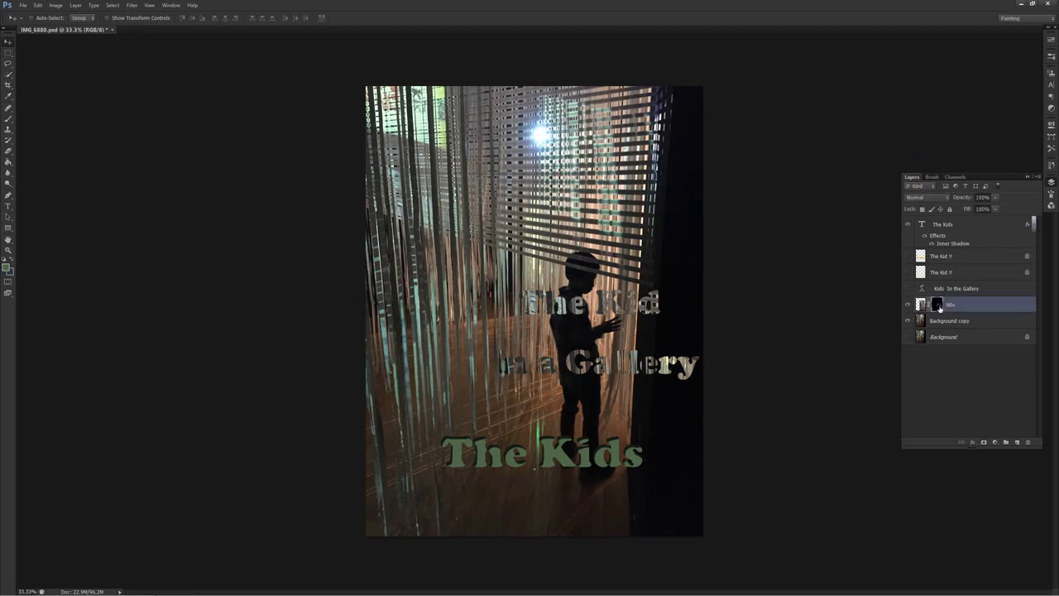
pyautogui.click(908, 225)
pyautogui.doubleClick(953, 306)
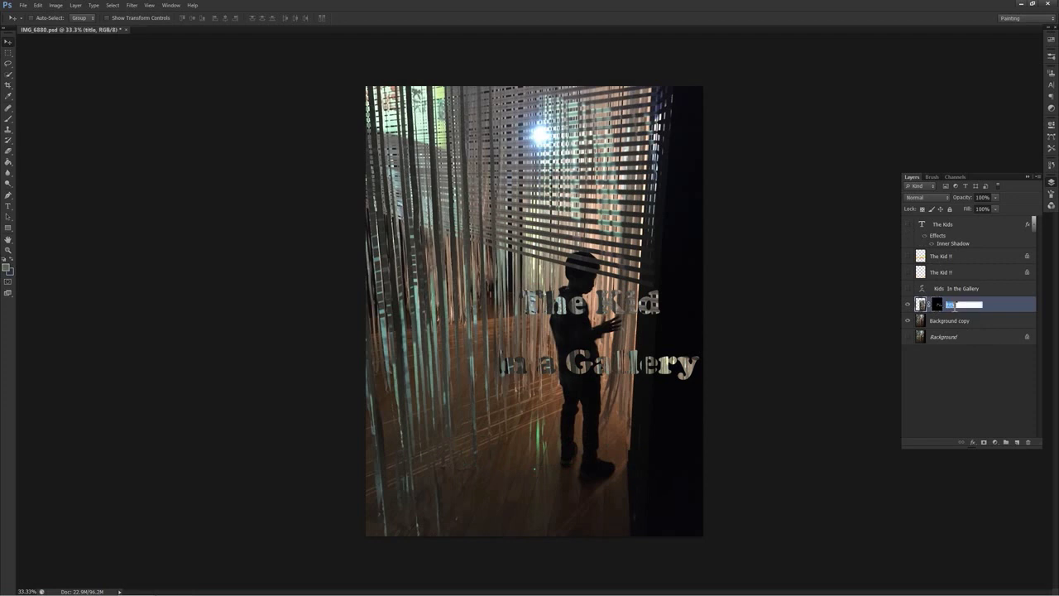
# Add an Inner Shadow to the "title" layer with an increased distance, checking the cut-out letters at 100% zoom.
pyautogui.doubleClick(1002, 307)
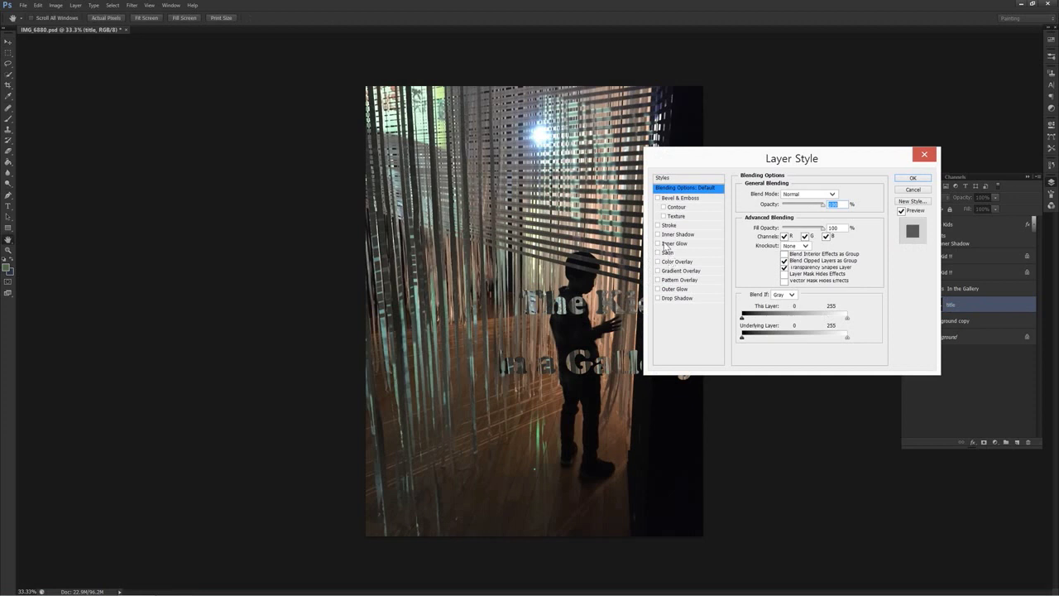
pyautogui.click(658, 235)
pyautogui.moveTo(740, 161); pyautogui.dragTo(787, 159)
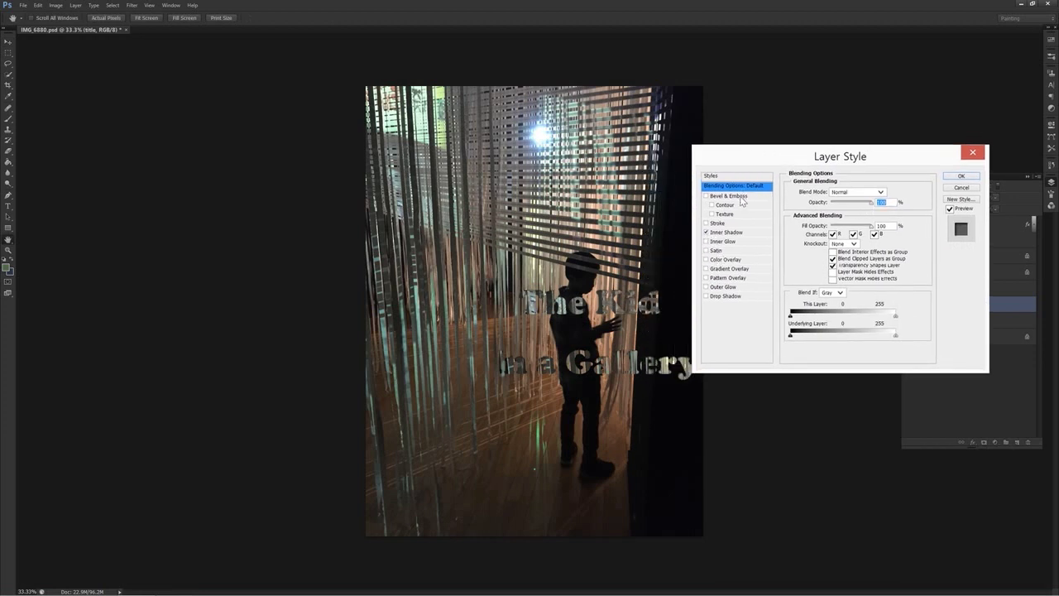
pyautogui.click(737, 234)
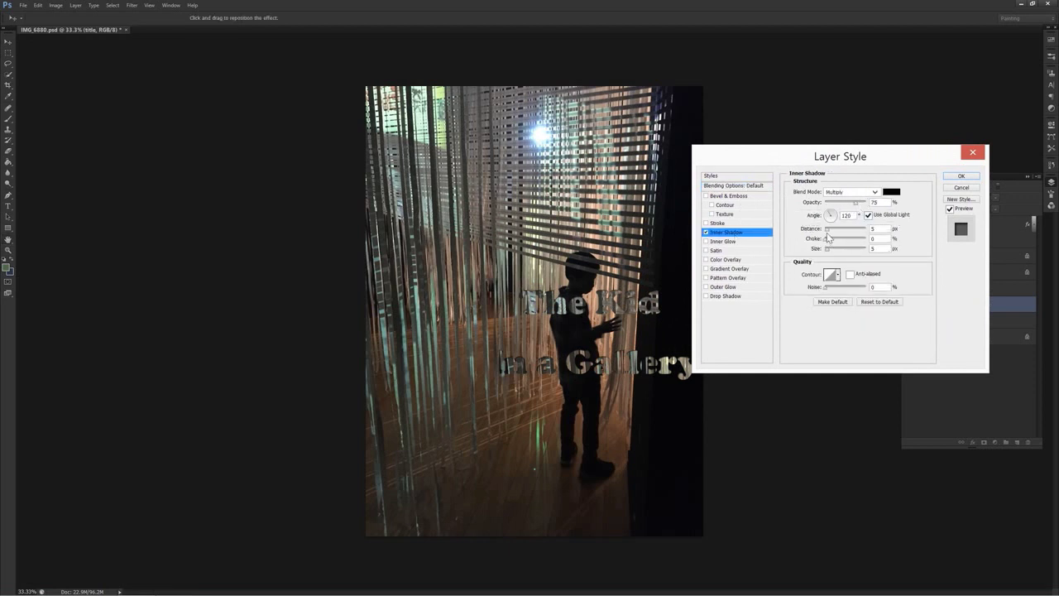
pyautogui.moveTo(830, 234); pyautogui.dragTo(833, 235)
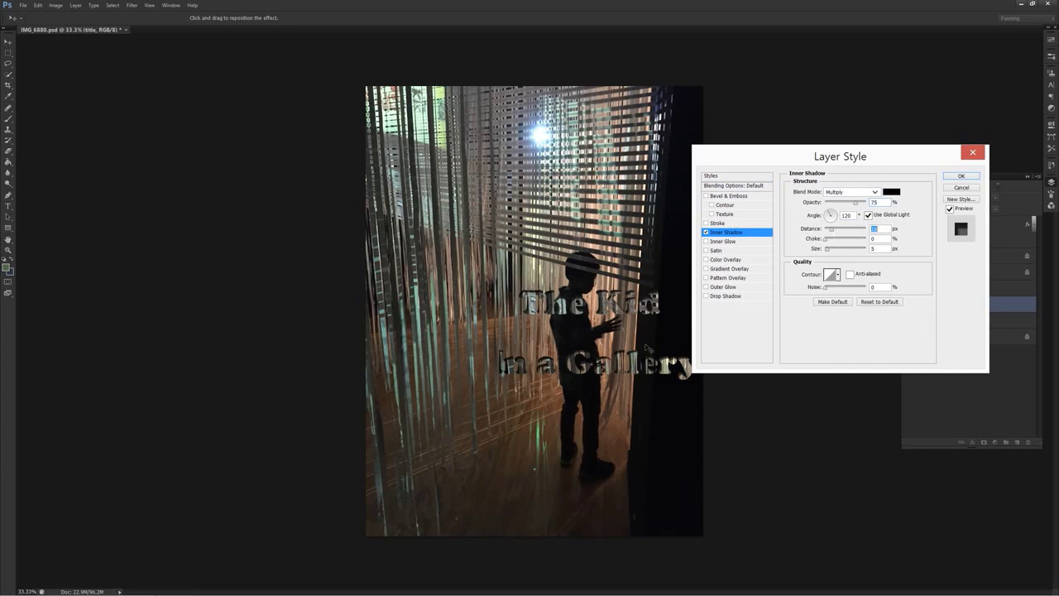
pyautogui.hotkey('ctrl', '+')
pyautogui.hotkey('ctrl', '+')
pyautogui.hotkey('ctrl', '+')
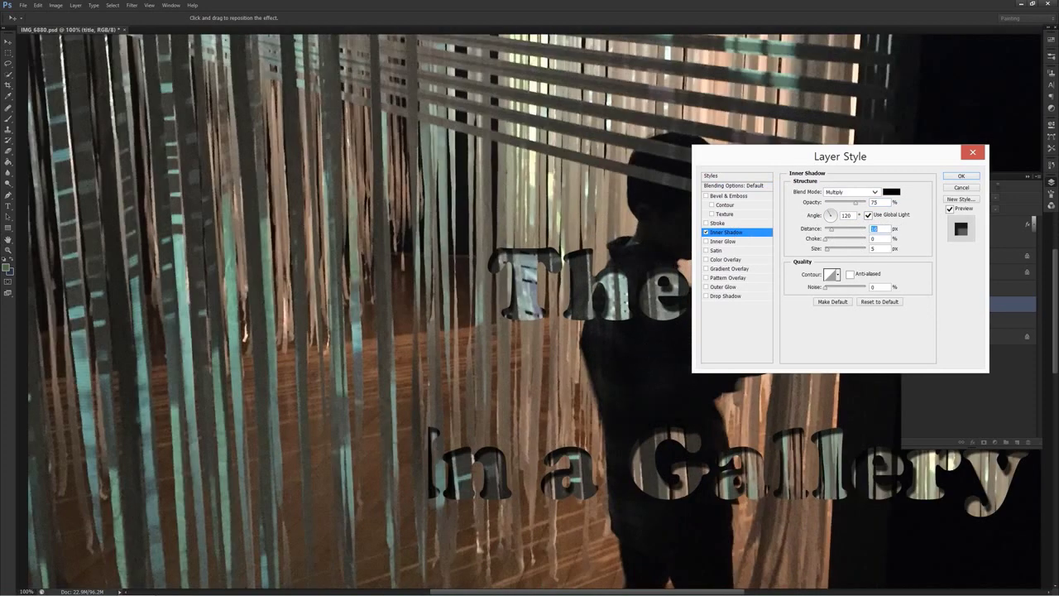
pyautogui.moveTo(559, 465); pyautogui.dragTo(383, 383)
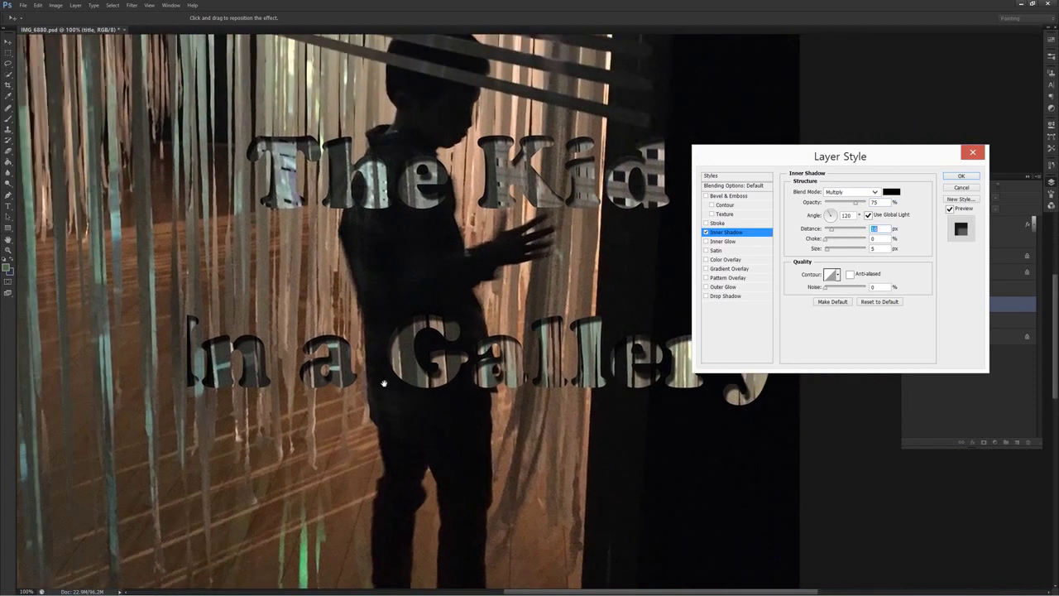
pyautogui.click(962, 177)
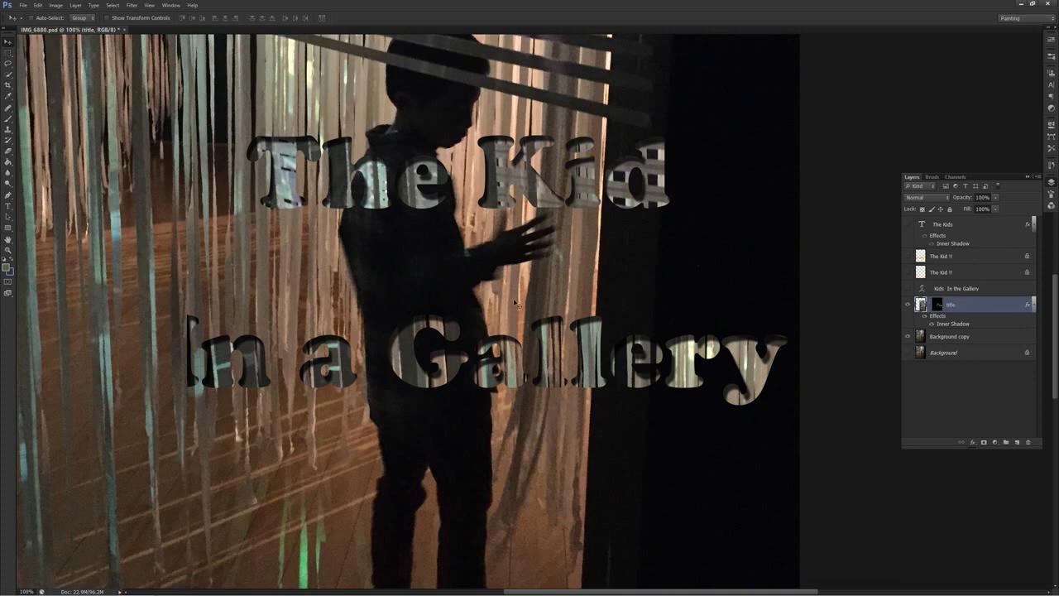
# Shift the photo inside the title's letter mask, and move the title sideways and slightly up across the boy.
pyautogui.moveTo(470, 339); pyautogui.dragTo(392, 212)
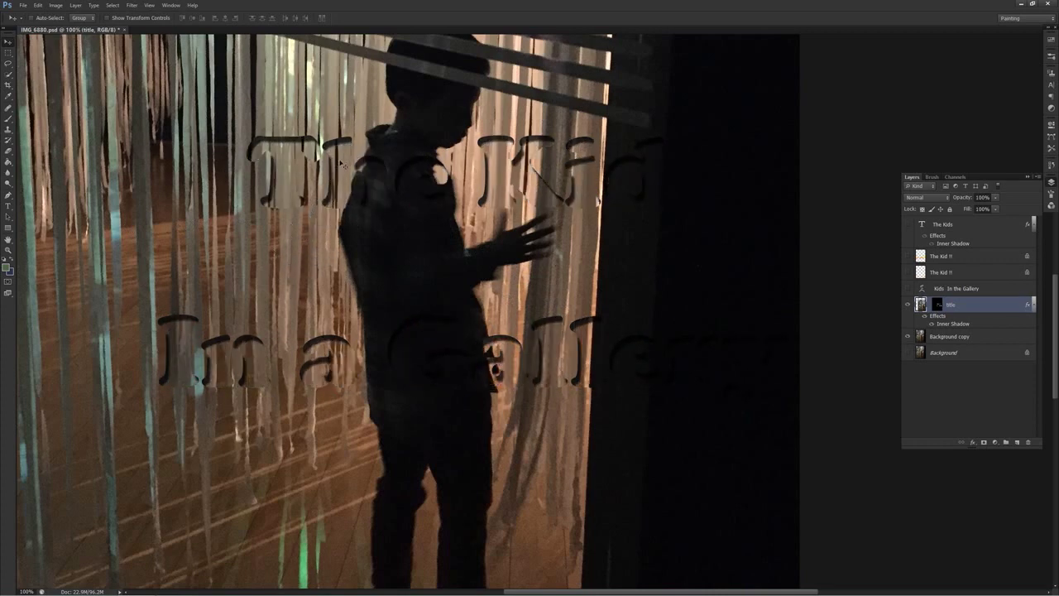
pyautogui.moveTo(498, 255); pyautogui.dragTo(551, 299)
pyautogui.moveTo(536, 302); pyautogui.dragTo(531, 347)
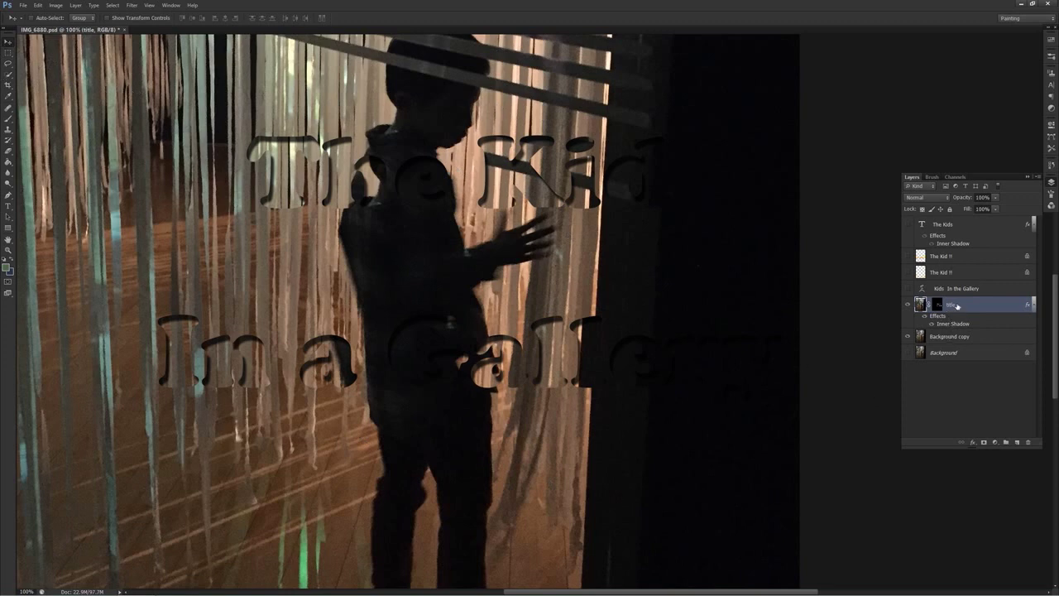
pyautogui.moveTo(440, 277); pyautogui.dragTo(356, 259)
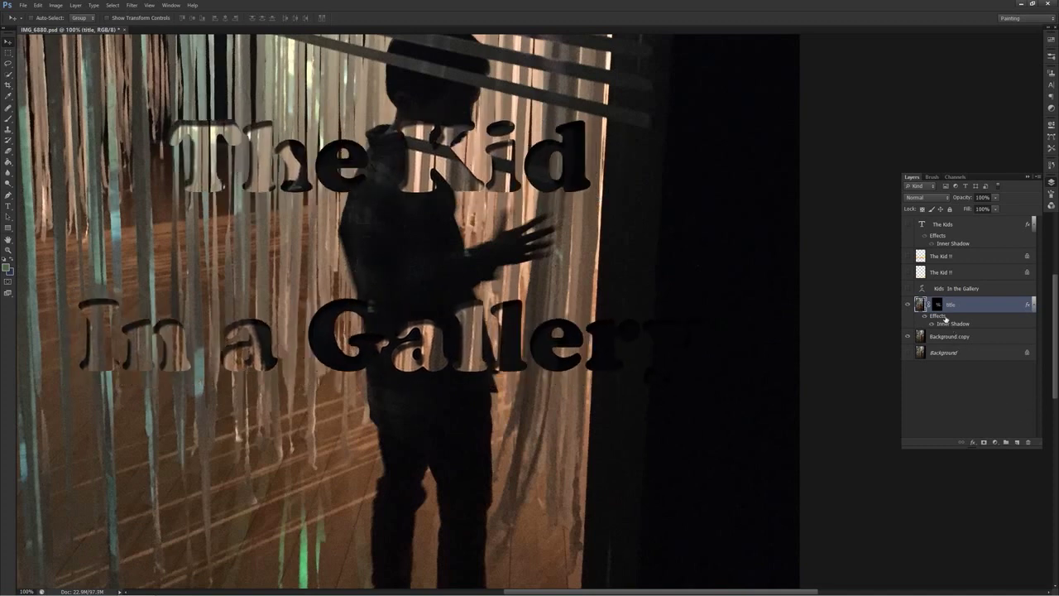
# Add an Inner Glow to the "title" layer with its noise raised to about 71%.
pyautogui.doubleClick(963, 307)
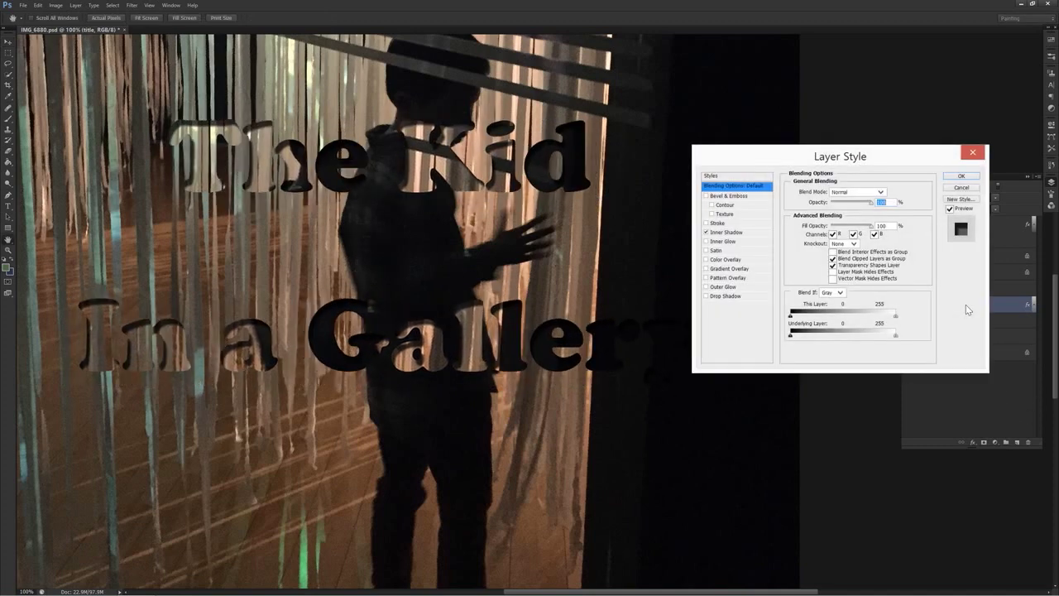
pyautogui.click(725, 242)
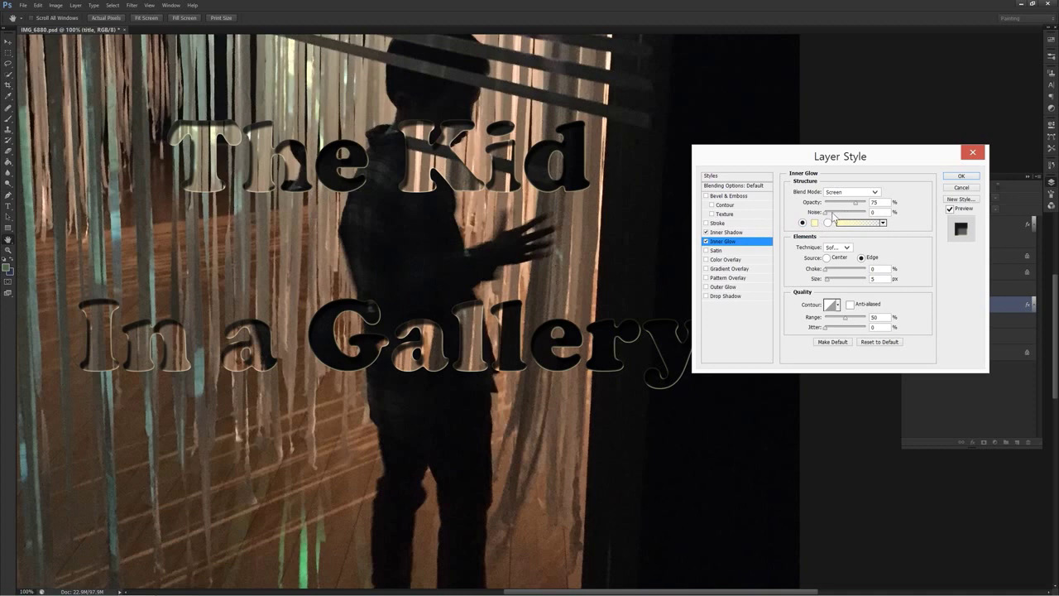
pyautogui.moveTo(832, 215); pyautogui.dragTo(855, 218)
pyautogui.hotkey('ctrl', '-')
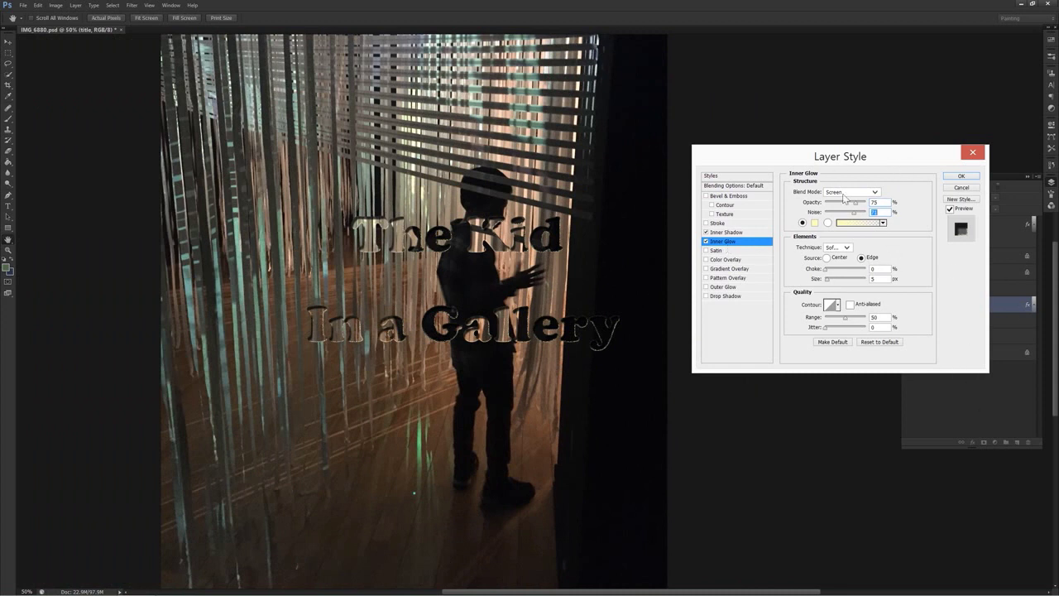
pyautogui.click(961, 177)
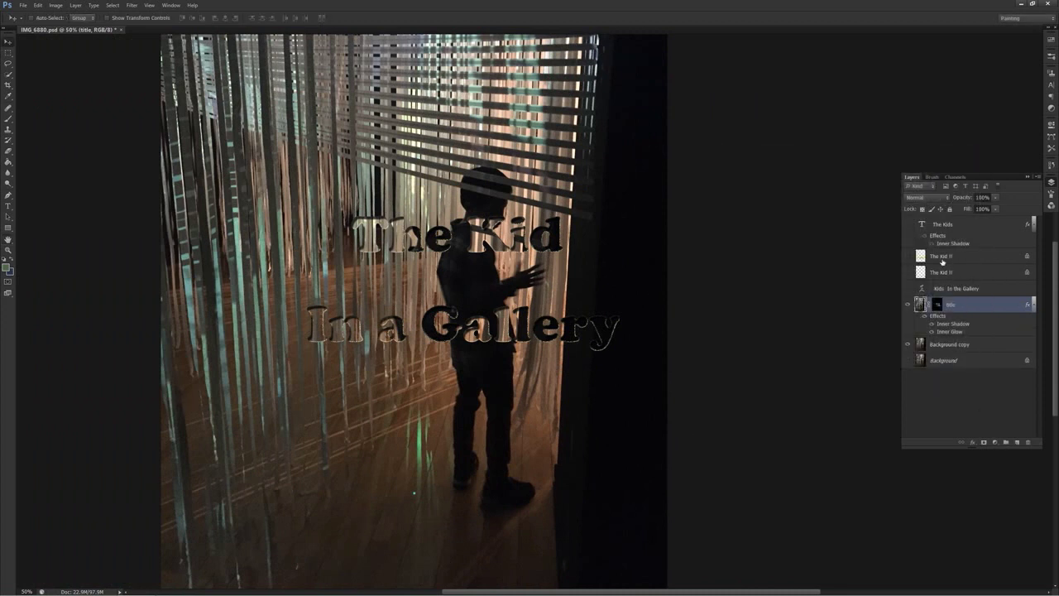
# Show the "The Kids" text layer again and replace its Inner Shadow with Bevel & Emboss.
pyautogui.click(916, 226)
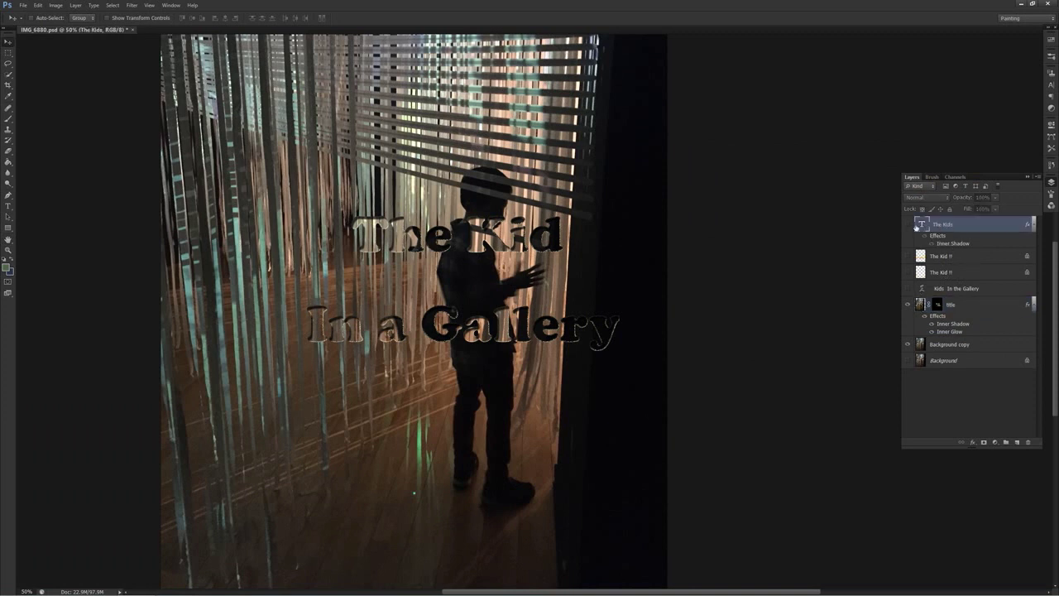
pyautogui.click(908, 224)
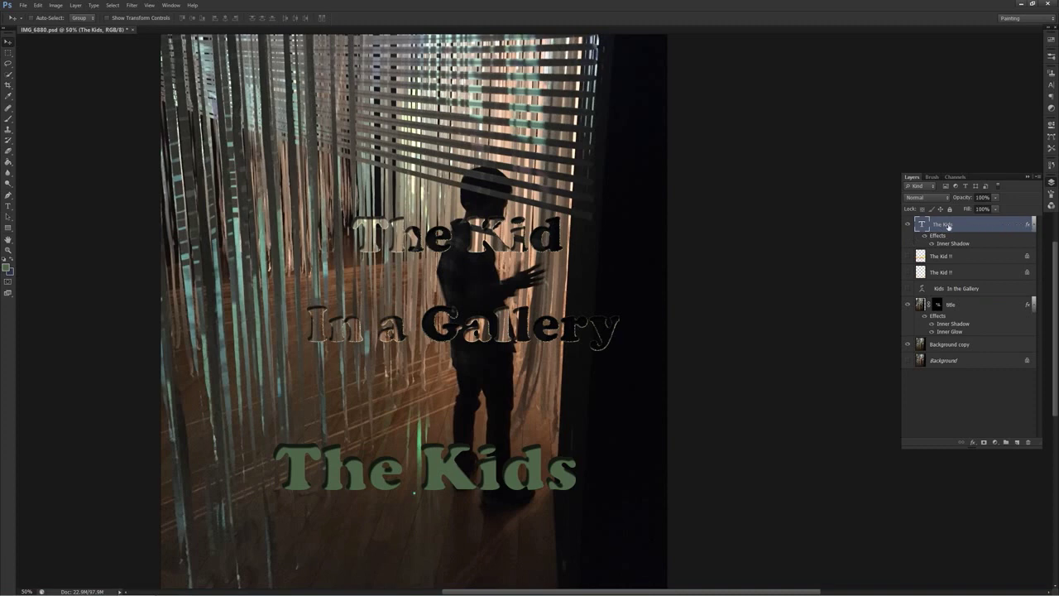
pyautogui.doubleClick(997, 227)
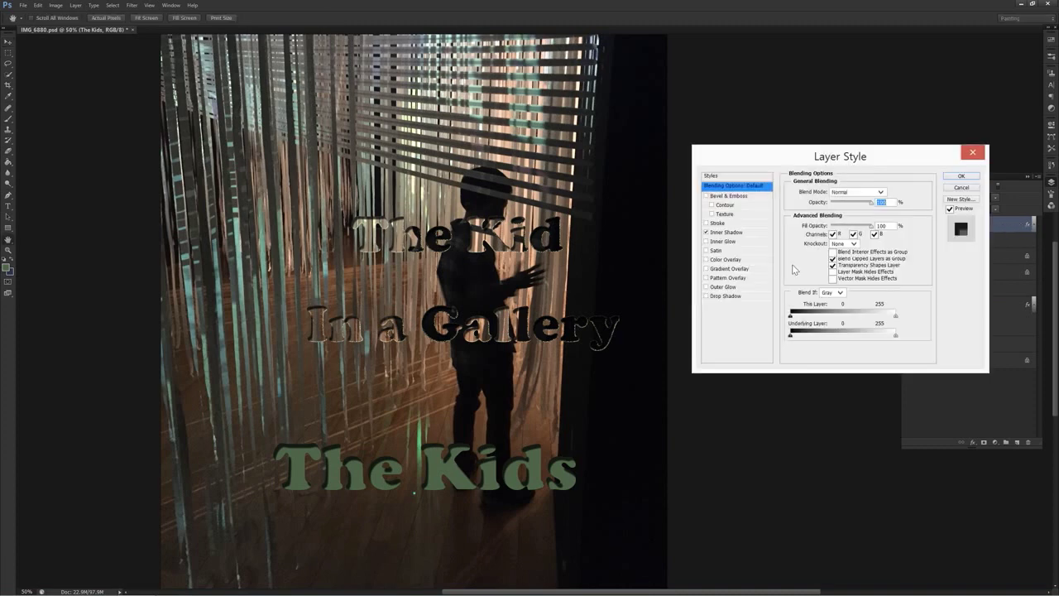
pyautogui.click(707, 233)
pyautogui.click(707, 197)
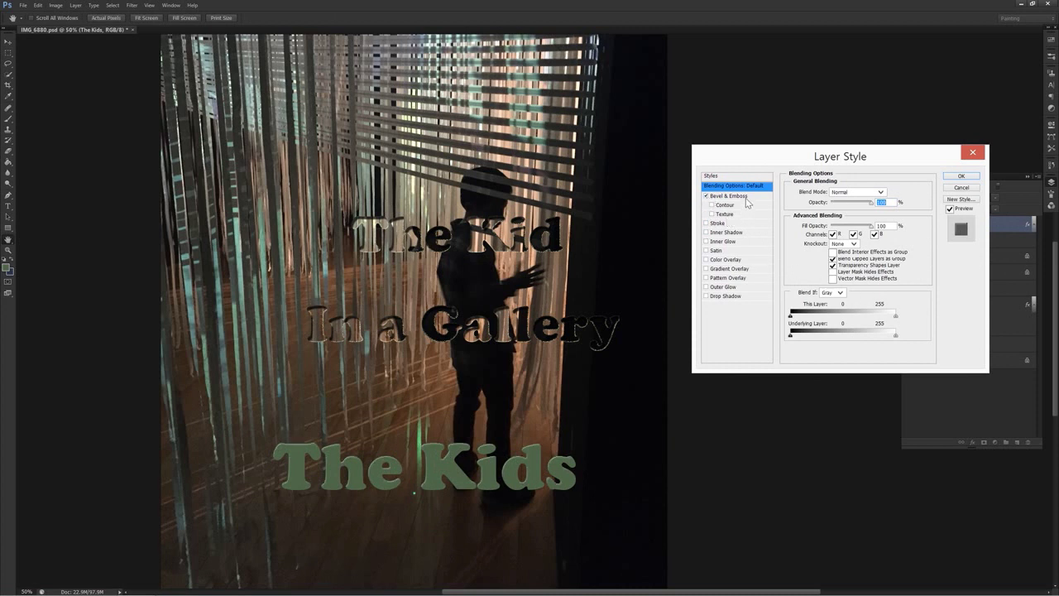
# Set the bevel depth on the "The Kids" text to 388% and increase the bevel size.
pyautogui.click(745, 197)
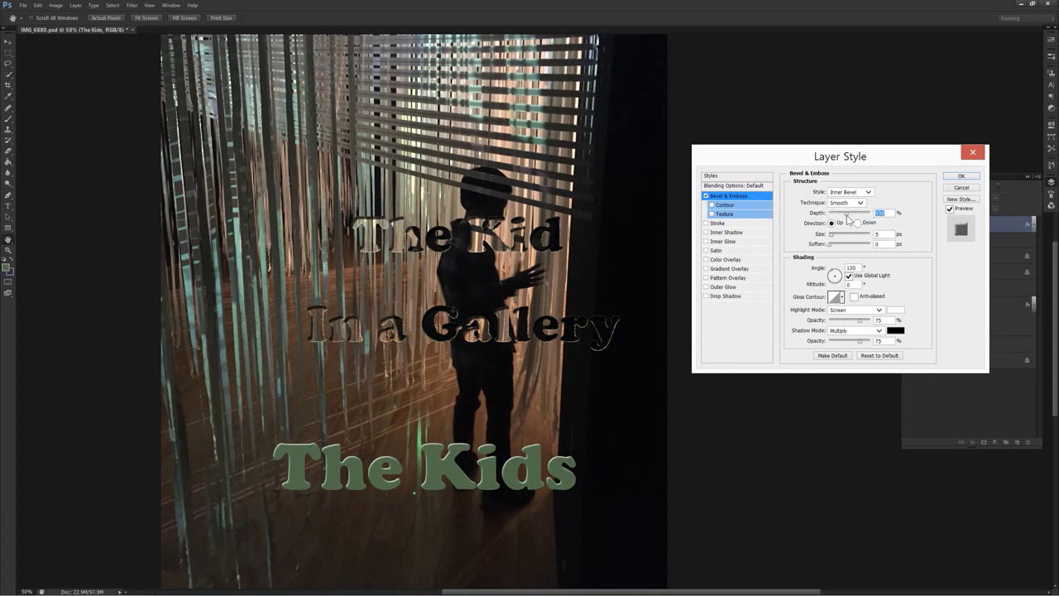
pyautogui.moveTo(831, 240)
pyautogui.mouseDown()
pyautogui.moveTo(842, 239)
pyautogui.moveTo(835, 245)
pyautogui.mouseUp()
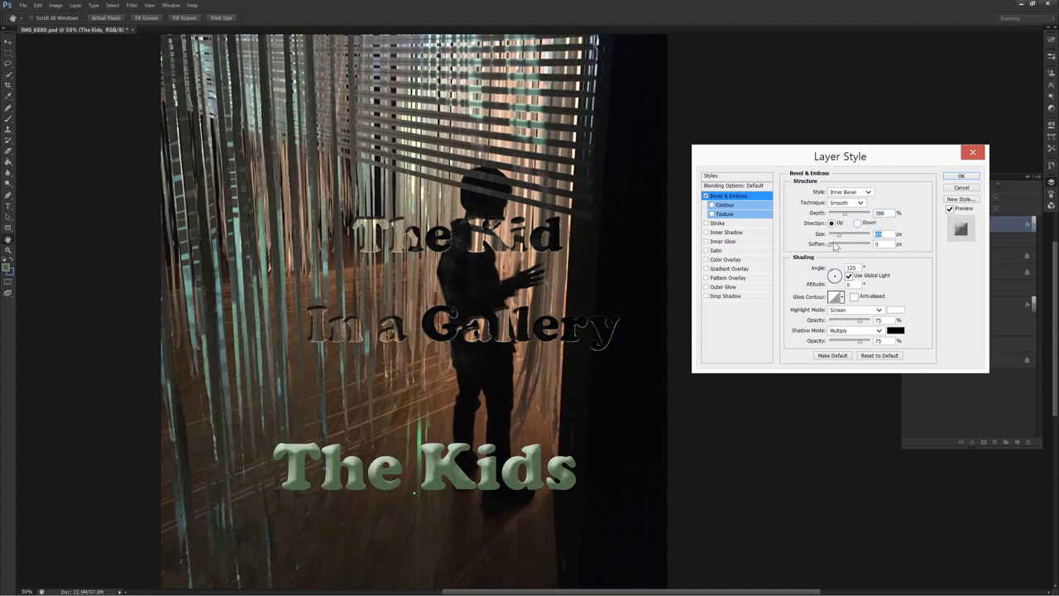